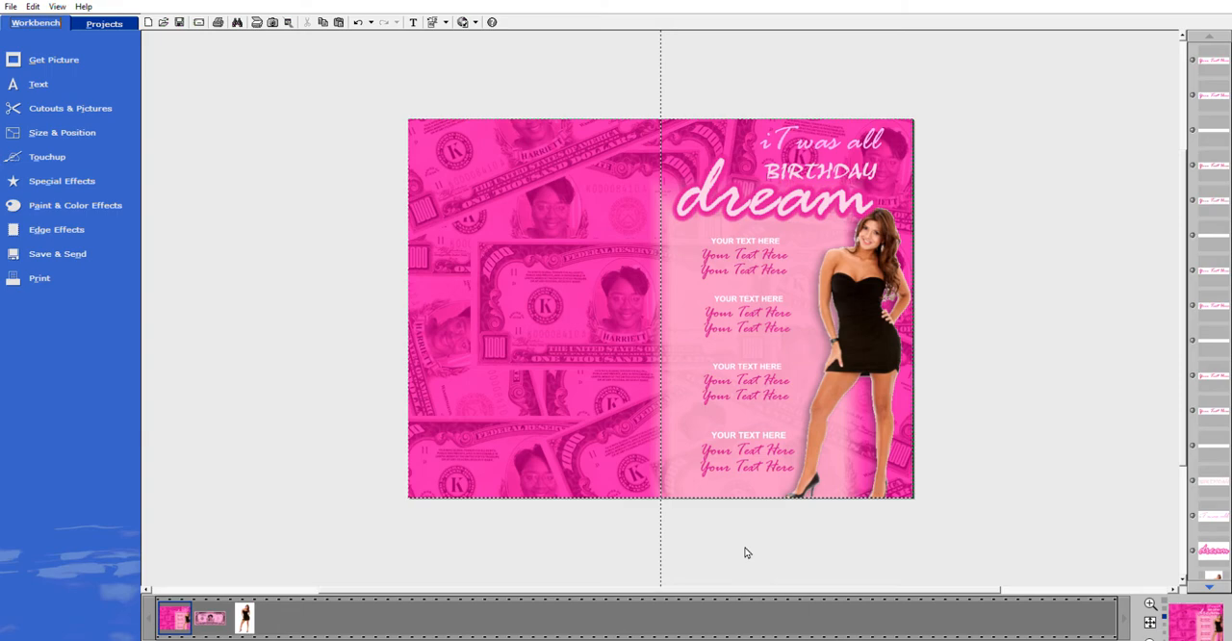
Create a blank canvas and place the pink thousand-dollar banknote picture on it.
{"action": "left_click", "coordinate": [149, 20]}
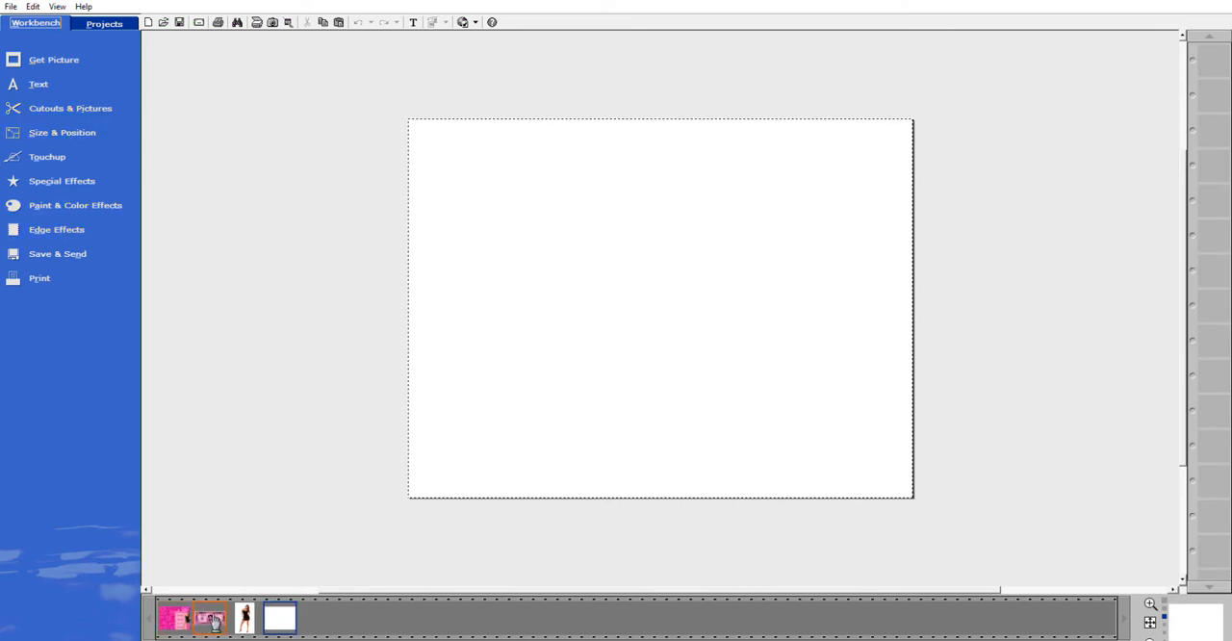
{"action": "left_click_drag", "start_coordinate": [218, 616], "coordinate": [636, 237]}
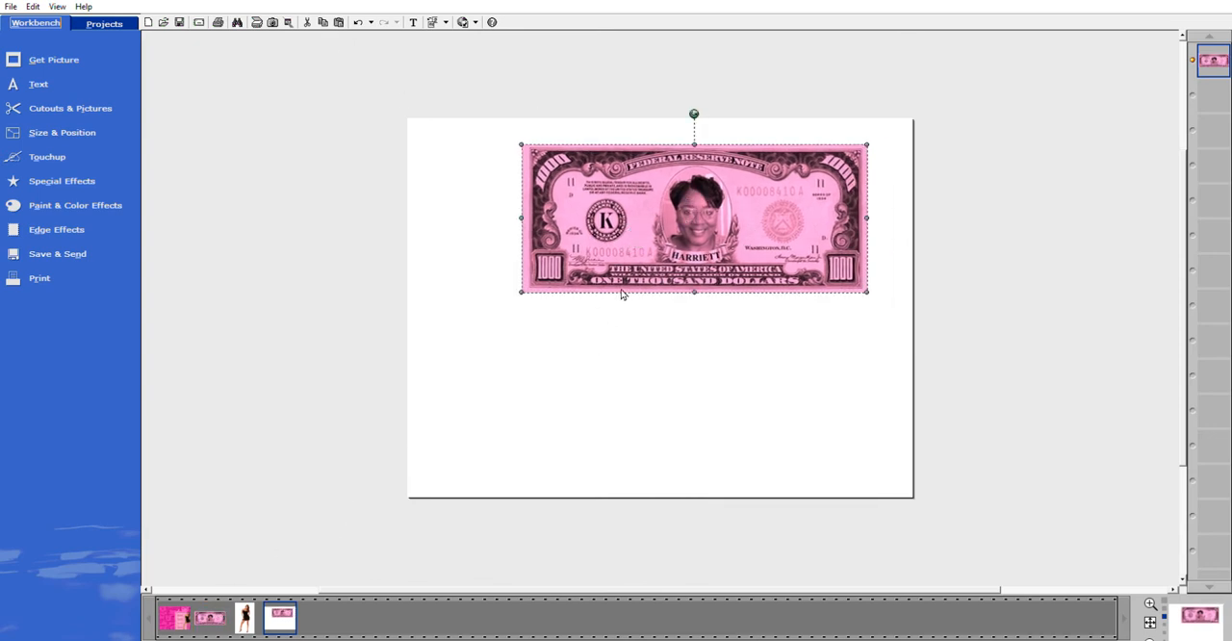
Paste twelve copies of the pink banknote onto the canvas.
{"action": "left_click", "coordinate": [339, 20]}
{"action": "left_click", "coordinate": [338, 16]}
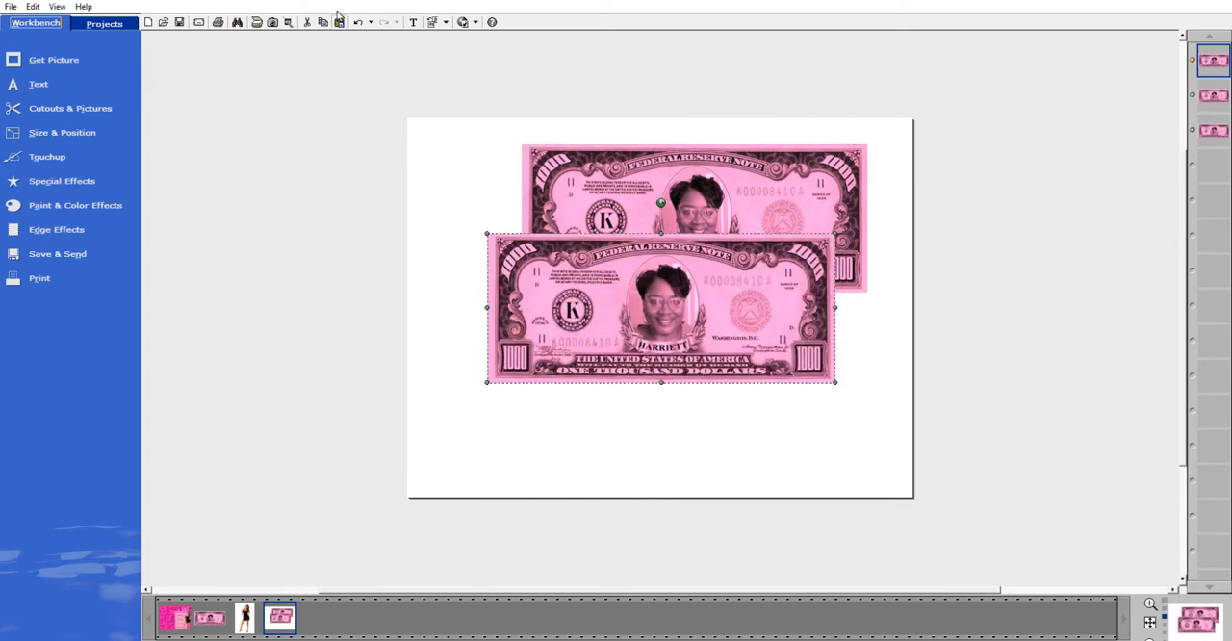
{"action": "left_click", "coordinate": [338, 17]}
{"action": "left_click", "coordinate": [338, 16]}
{"action": "left_click", "coordinate": [338, 17]}
{"action": "left_click", "coordinate": [339, 19]}
{"action": "left_click", "coordinate": [339, 20]}
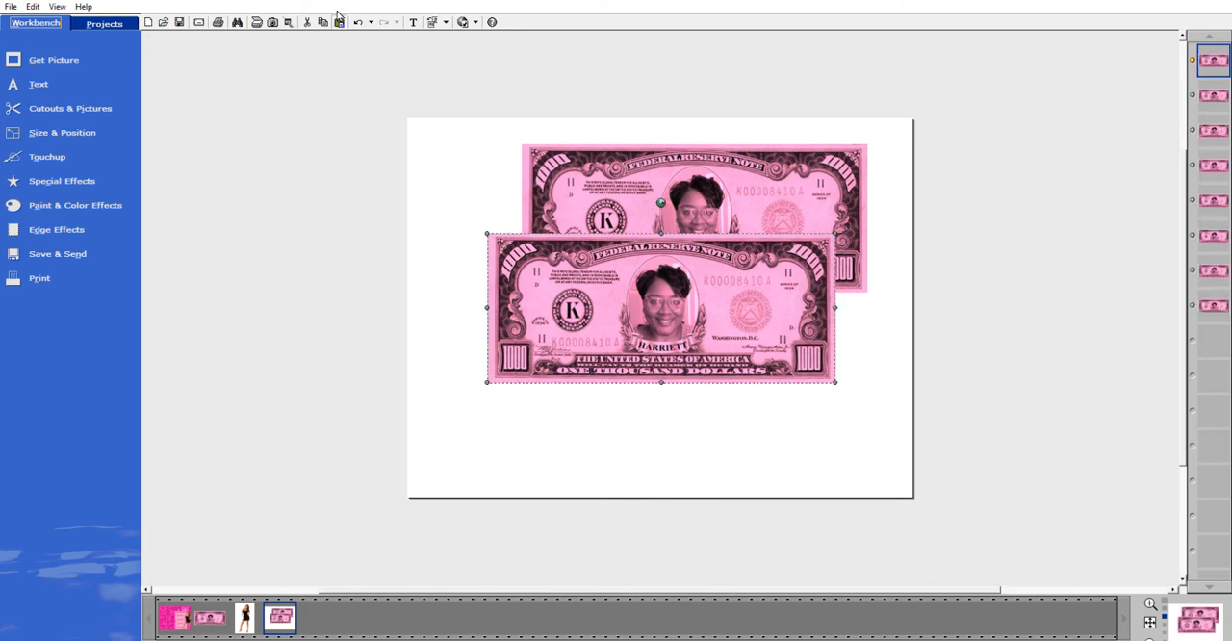
{"action": "left_click", "coordinate": [339, 19]}
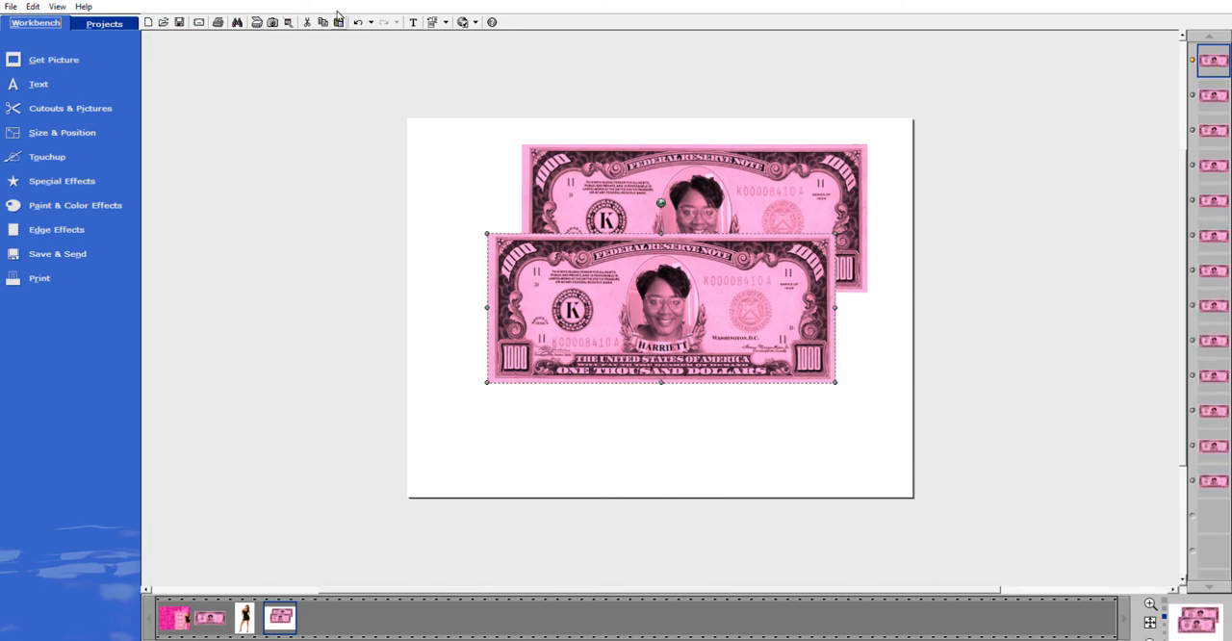
Move one banknote into the canvas's upper right corner and set another steeply tilted across the right edge.
{"action": "left_click", "coordinate": [772, 169]}
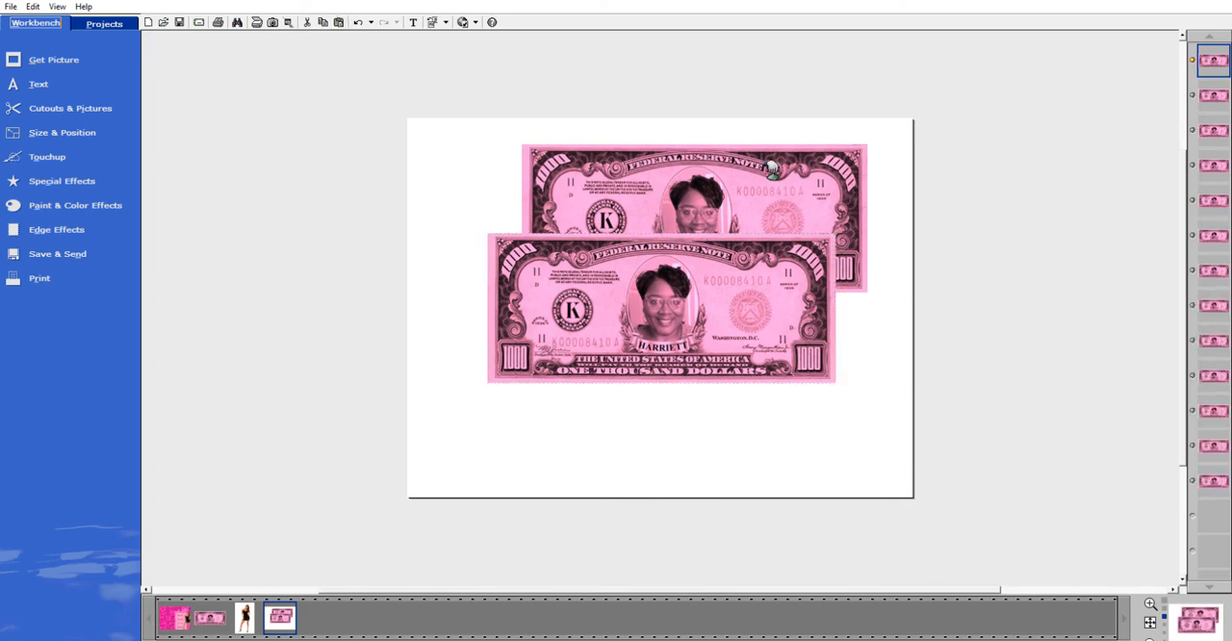
{"action": "left_click_drag", "start_coordinate": [794, 176], "coordinate": [854, 150]}
{"action": "left_click_drag", "start_coordinate": [742, 297], "coordinate": [899, 346]}
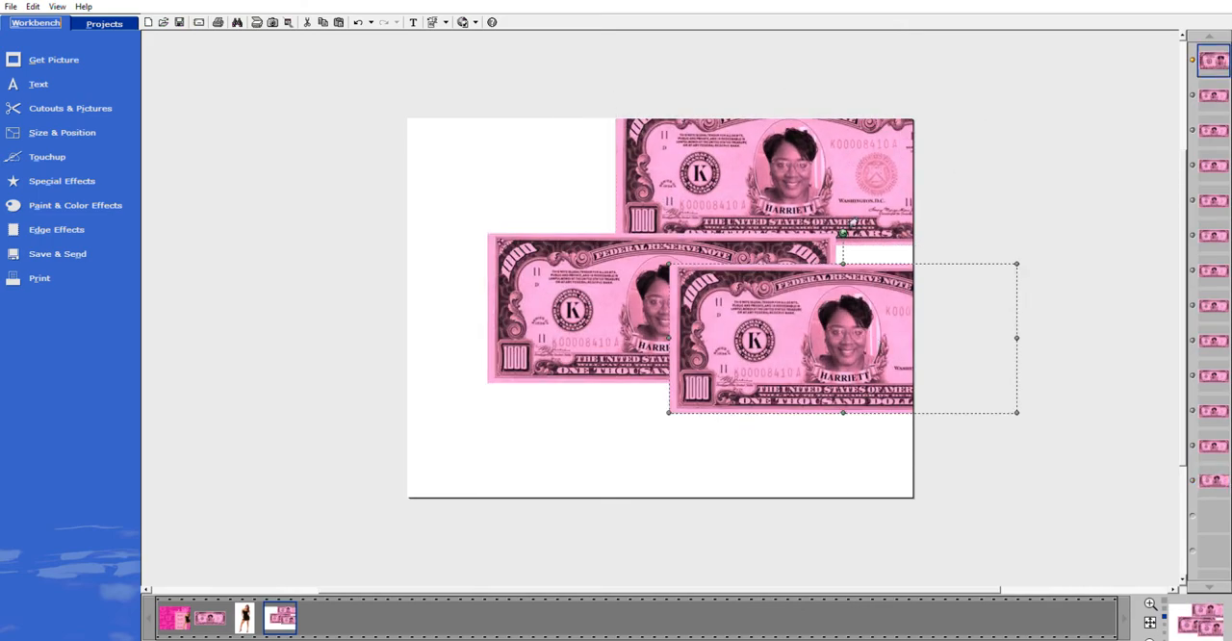
{"action": "left_click_drag", "start_coordinate": [851, 227], "coordinate": [899, 283]}
{"action": "left_click_drag", "start_coordinate": [859, 152], "coordinate": [818, 166]}
Place a banknote tilted downward in the canvas's lower right corner and a level one behind it at the right edge.
{"action": "left_click", "coordinate": [650, 315]}
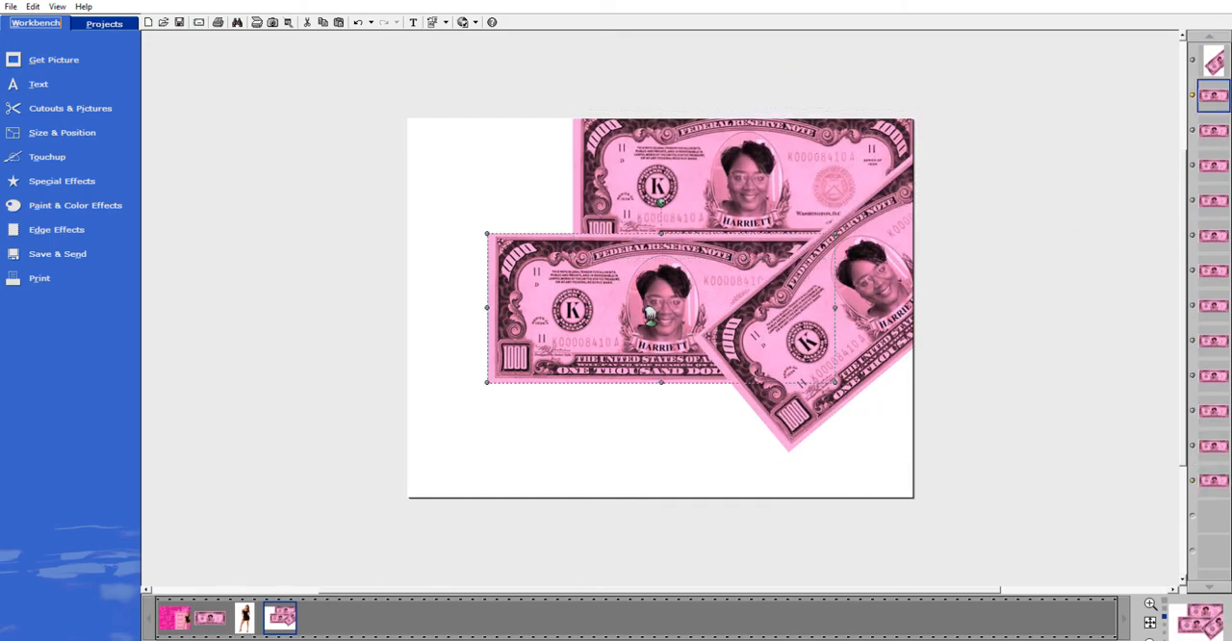
{"action": "left_click_drag", "start_coordinate": [646, 332], "coordinate": [776, 472]}
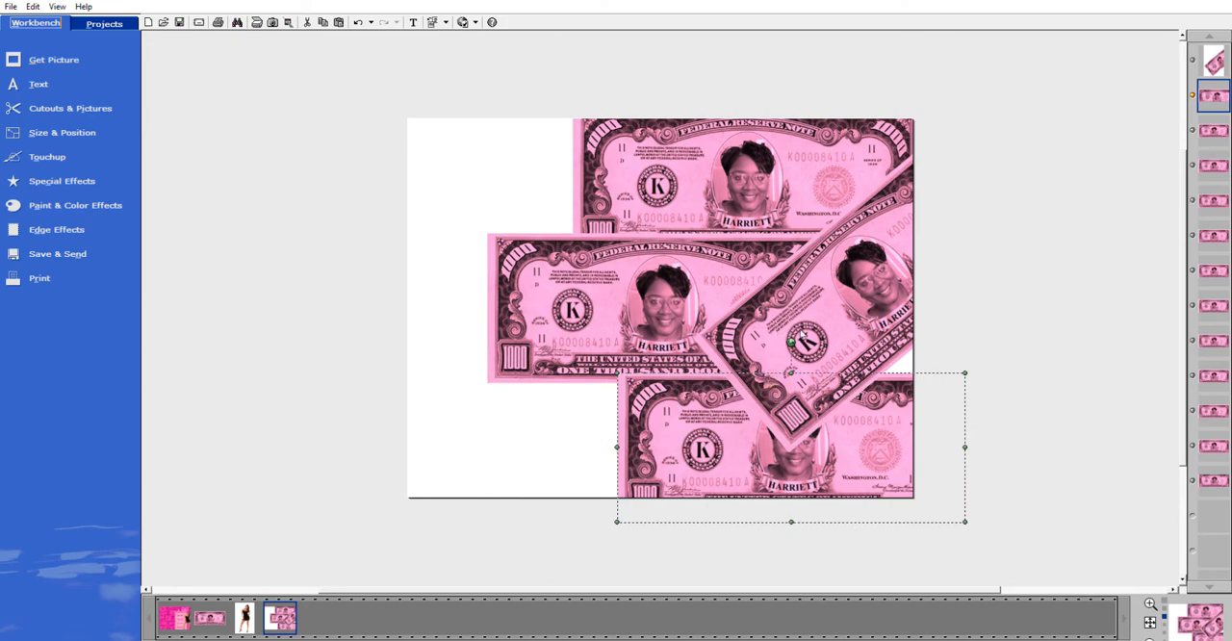
{"action": "left_click_drag", "start_coordinate": [791, 342], "coordinate": [871, 396]}
{"action": "left_click", "coordinate": [599, 322]}
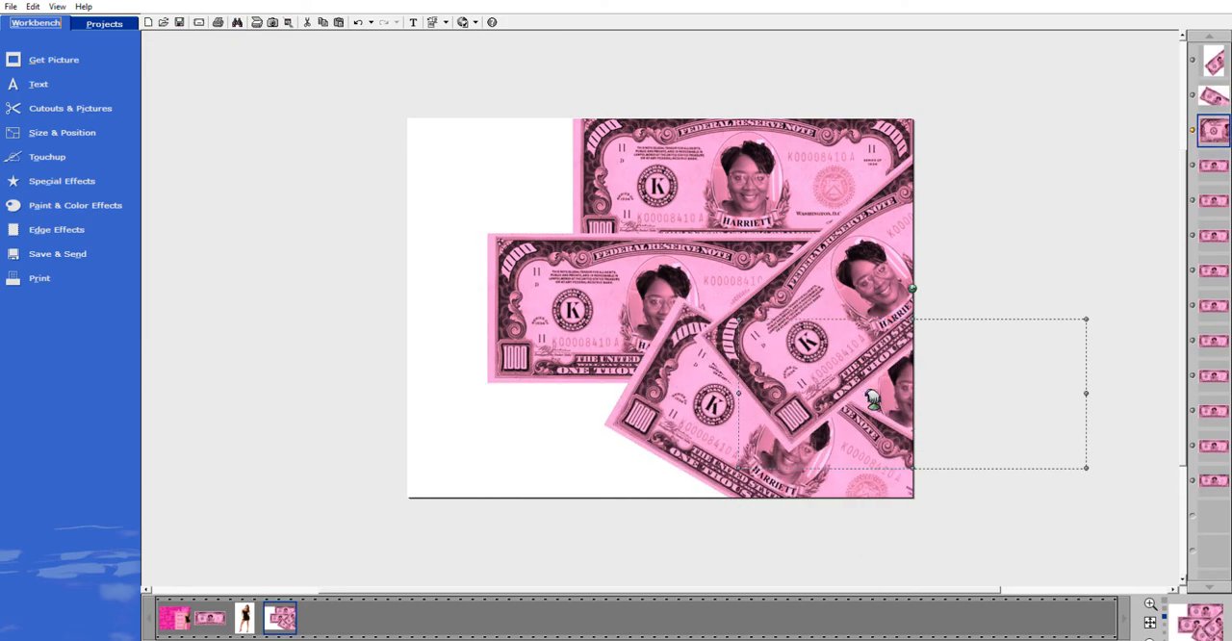
Move two banknotes into the canvas's upper left and lower left corners, each tilted upward to the right.
{"action": "left_click_drag", "start_coordinate": [588, 297], "coordinate": [463, 183]}
{"action": "left_click_drag", "start_coordinate": [523, 49], "coordinate": [477, 58]}
{"action": "left_click_drag", "start_coordinate": [580, 306], "coordinate": [407, 309]}
{"action": "left_click_drag", "start_coordinate": [490, 214], "coordinate": [444, 224]}
{"action": "left_click_drag", "start_coordinate": [518, 353], "coordinate": [485, 498]}
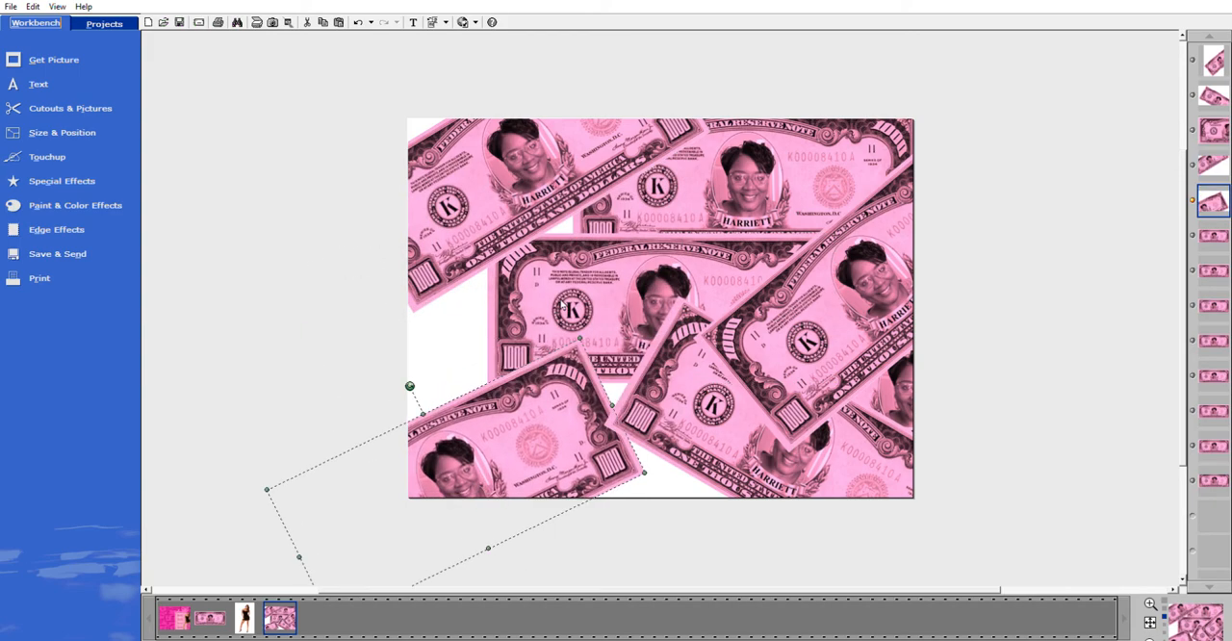
Fill the white gaps at the canvas's middle left, upper left and bottom centre with level banknotes.
{"action": "left_click_drag", "start_coordinate": [678, 308], "coordinate": [587, 344]}
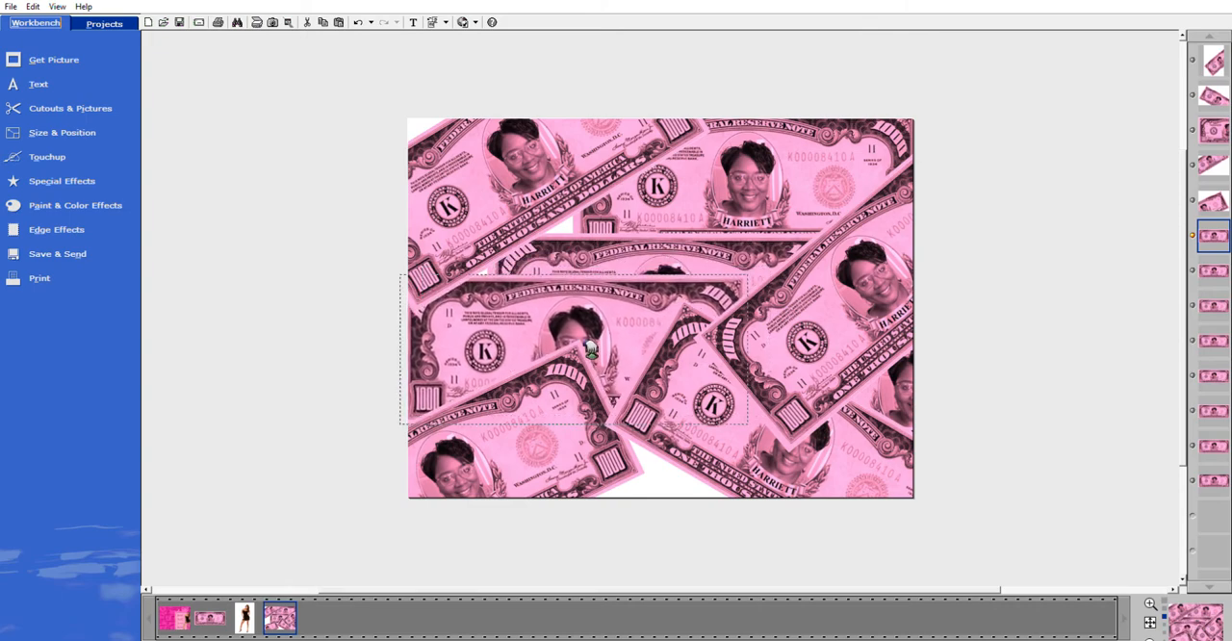
{"action": "left_click", "coordinate": [644, 251]}
{"action": "left_click_drag", "start_coordinate": [644, 251], "coordinate": [547, 122]}
{"action": "left_click_drag", "start_coordinate": [632, 260], "coordinate": [672, 432]}
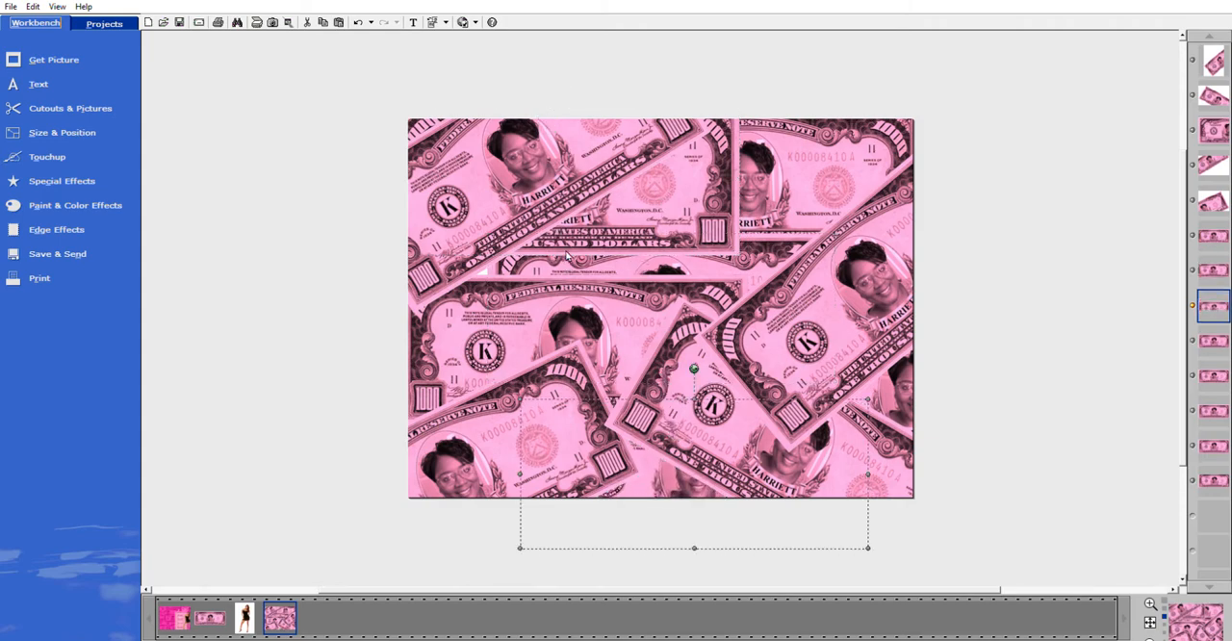
Cover the remaining gaps around the canvas's middle with more banknotes, tilting one slightly, and clear the selection.
{"action": "left_click_drag", "start_coordinate": [578, 264], "coordinate": [510, 282]}
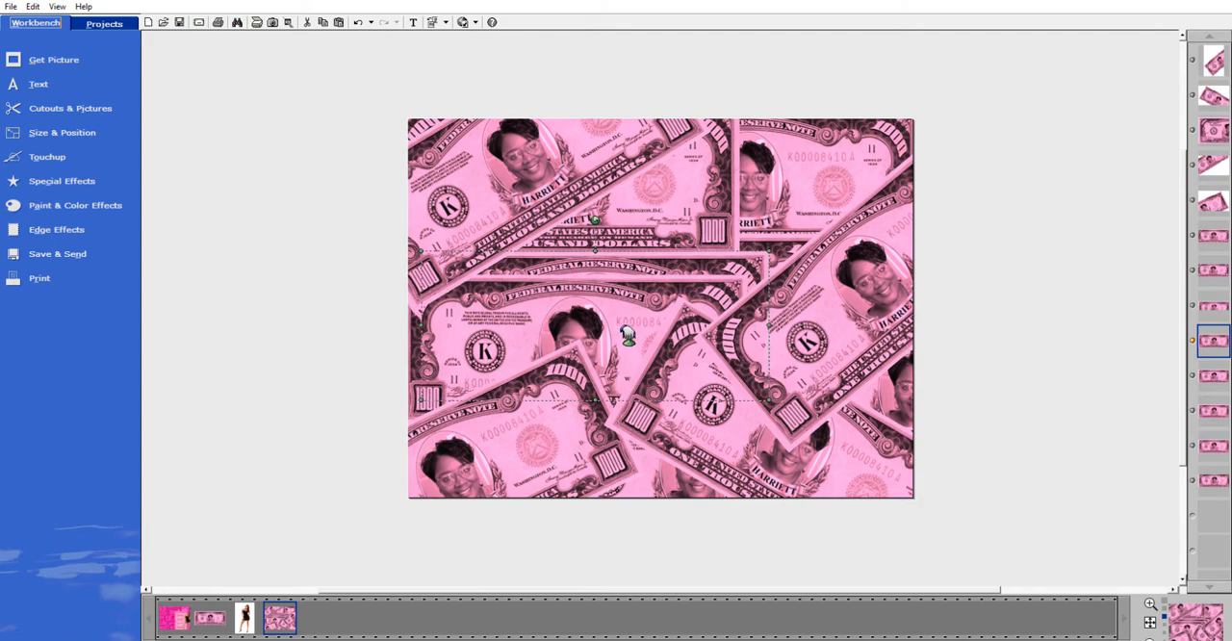
{"action": "left_click_drag", "start_coordinate": [634, 260], "coordinate": [622, 287]}
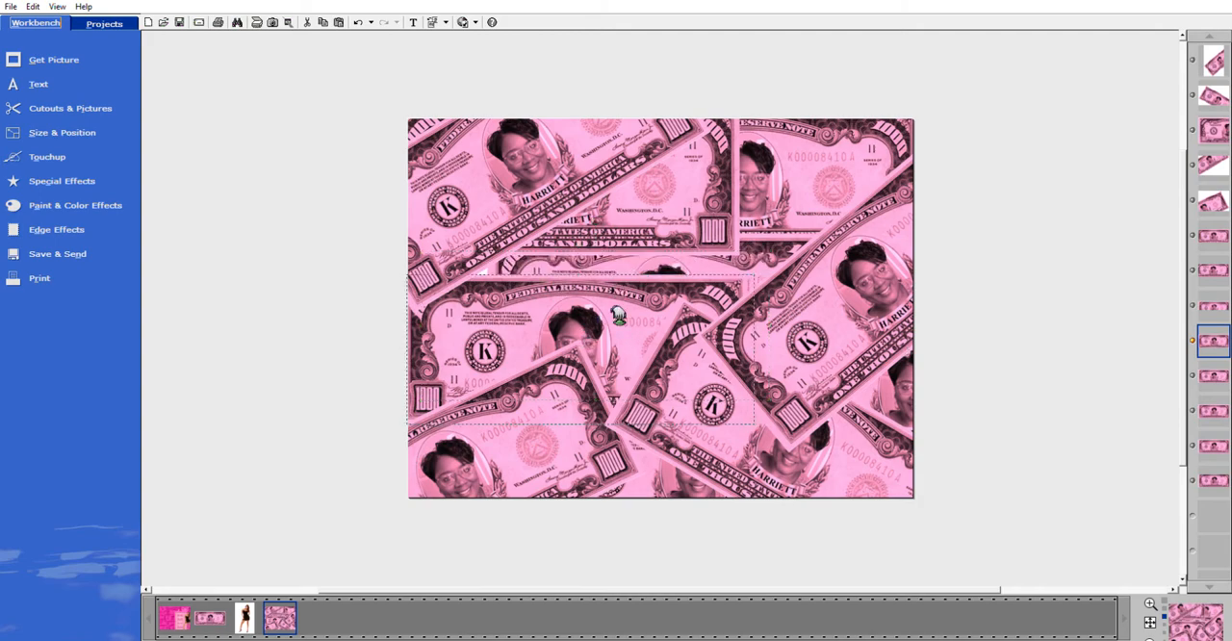
{"action": "left_click", "coordinate": [692, 220]}
{"action": "left_click_drag", "start_coordinate": [663, 203], "coordinate": [639, 203]}
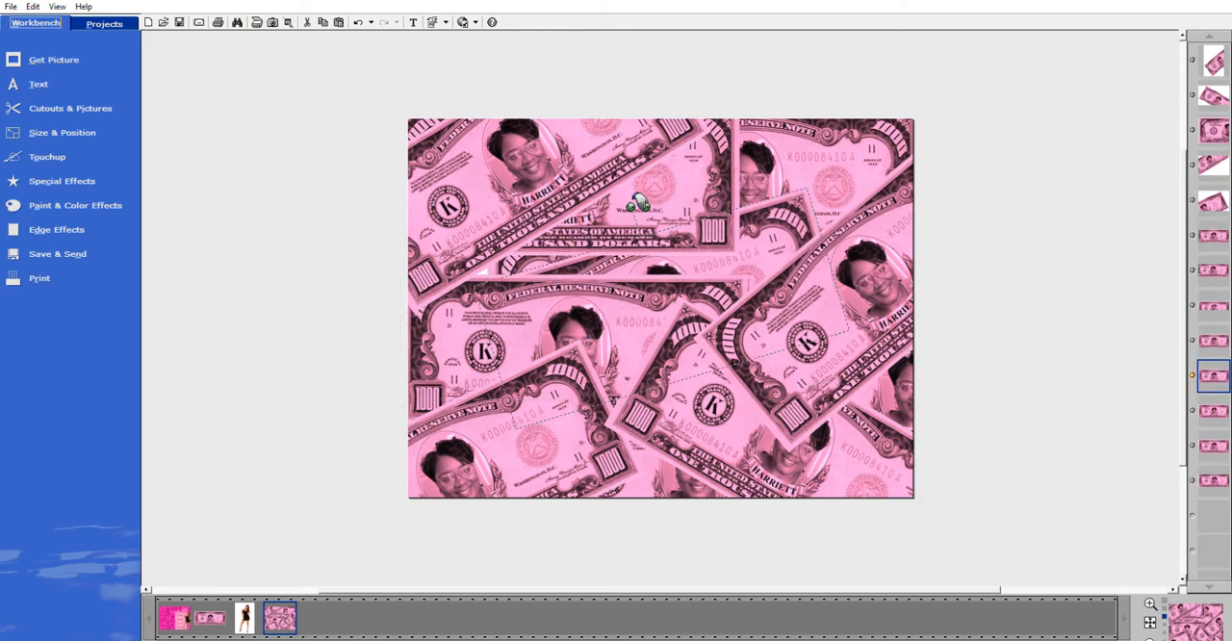
{"action": "left_click_drag", "start_coordinate": [696, 272], "coordinate": [595, 266]}
{"action": "left_click", "coordinate": [1075, 425]}
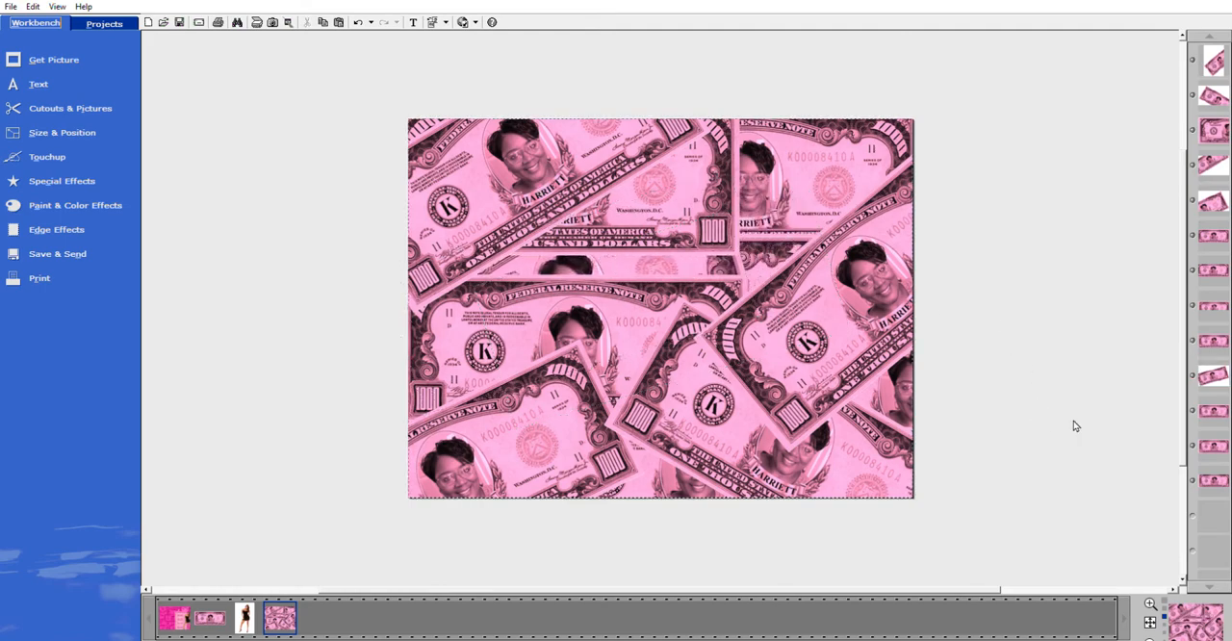
Add a hot pink square shape on top of the banknotes.
{"action": "left_click", "coordinate": [564, 462]}
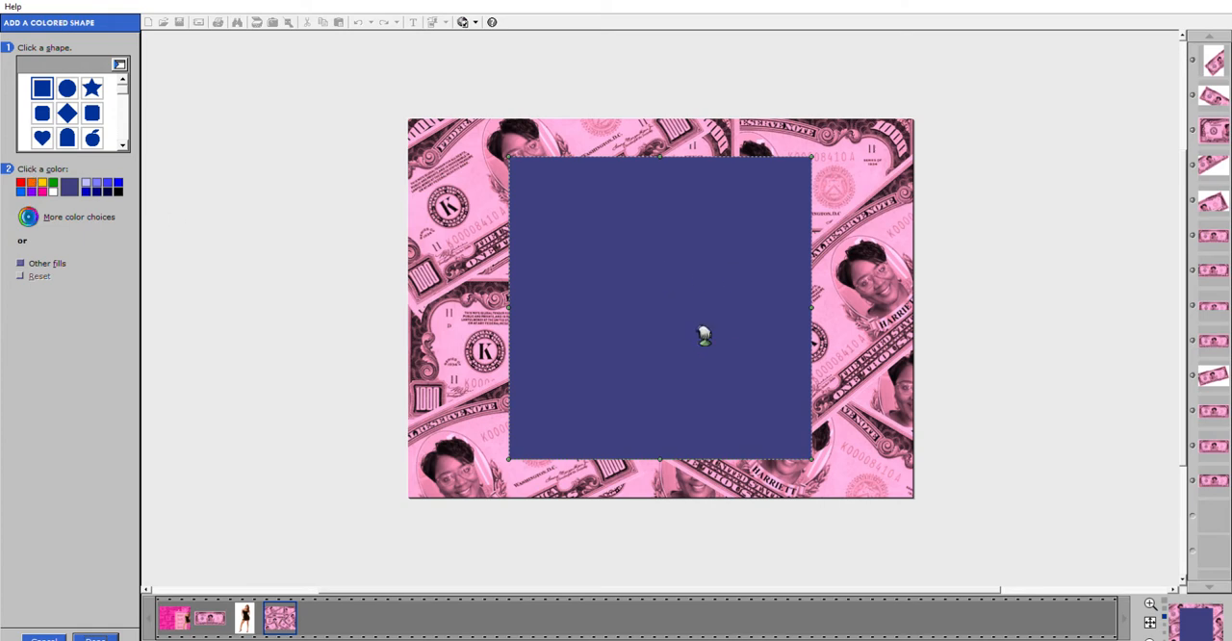
{"action": "left_click", "coordinate": [43, 190]}
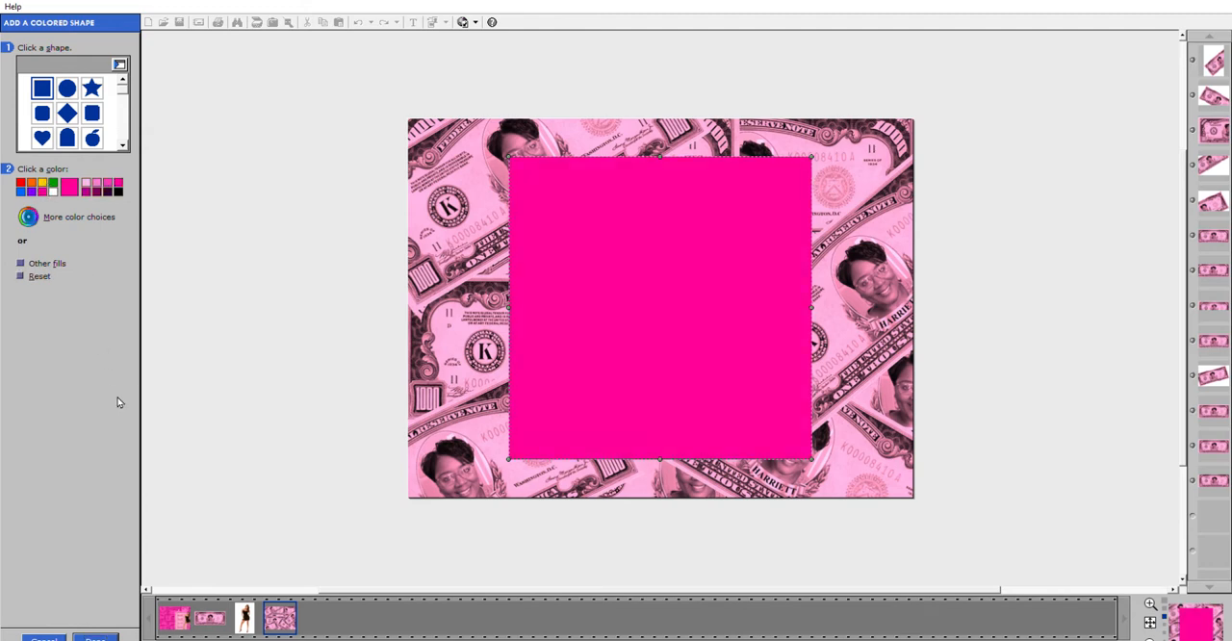
{"action": "left_click", "coordinate": [95, 638]}
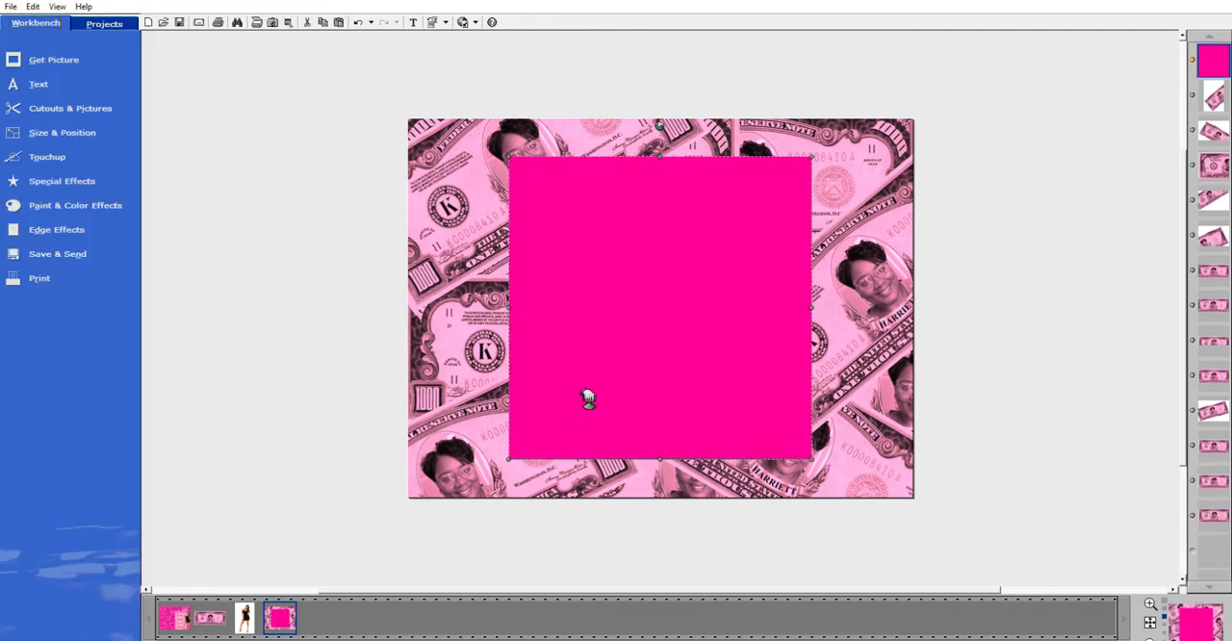
Align the pink square with the canvas's upper left corner and stretch it to cover the whole canvas.
{"action": "left_click_drag", "start_coordinate": [620, 382], "coordinate": [518, 343]}
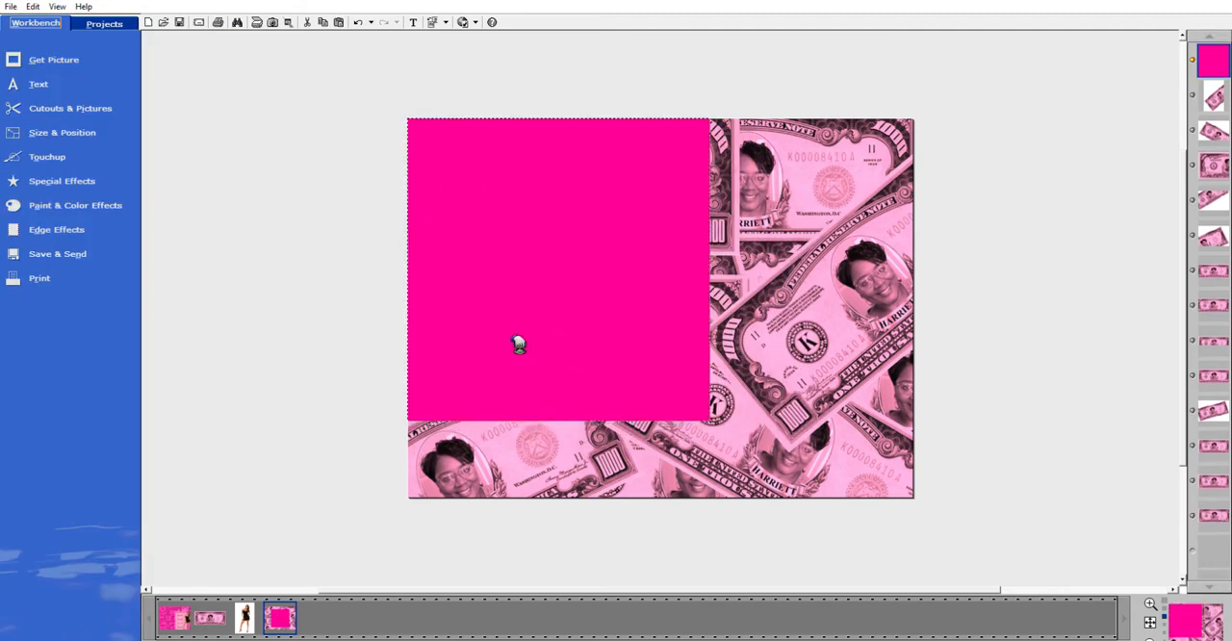
{"action": "left_click_drag", "start_coordinate": [709, 421], "coordinate": [793, 499]}
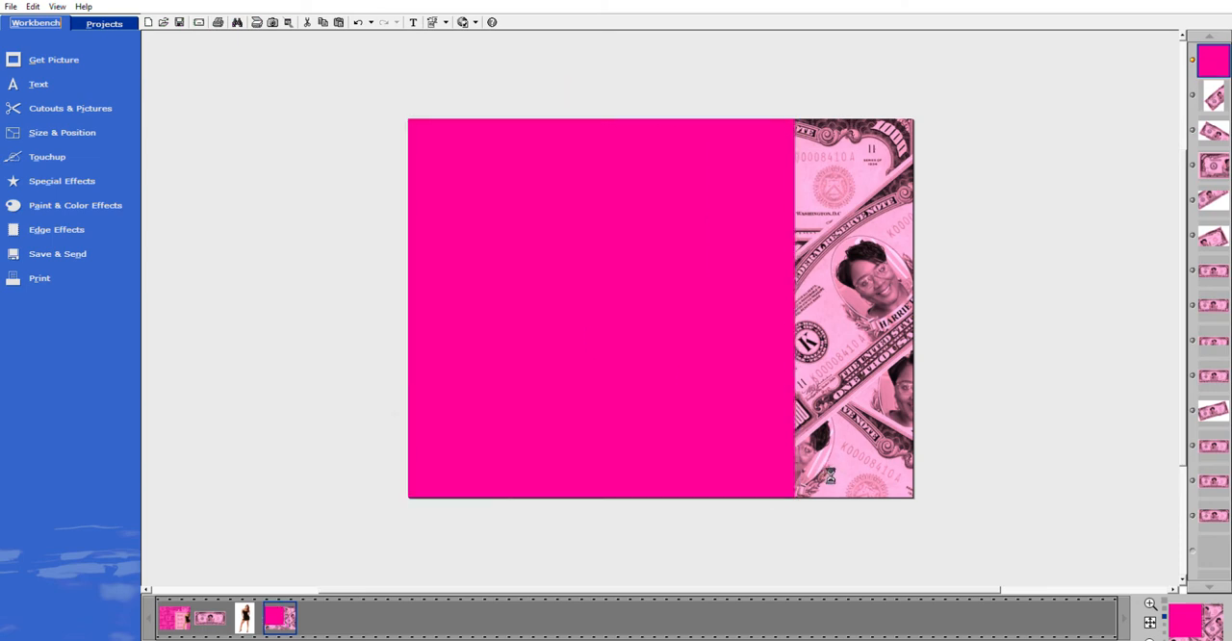
{"action": "left_click_drag", "start_coordinate": [793, 310], "coordinate": [916, 298]}
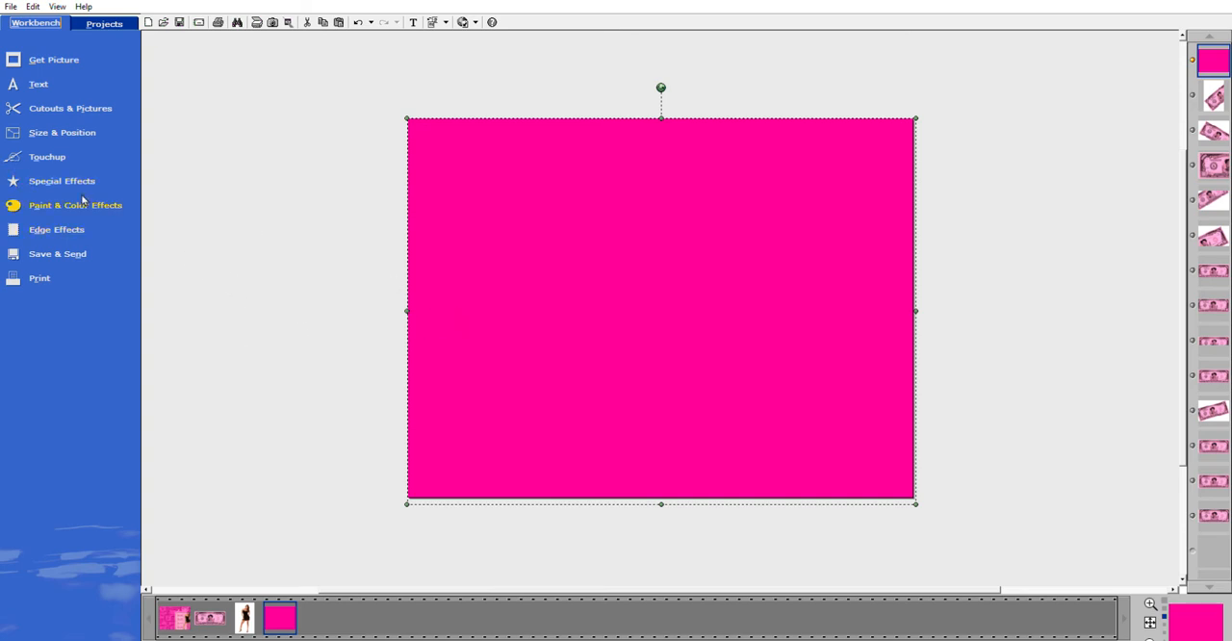
Make the pink overlay transparent at about 39 so the banknotes show through.
{"action": "left_click", "coordinate": [51, 170]}
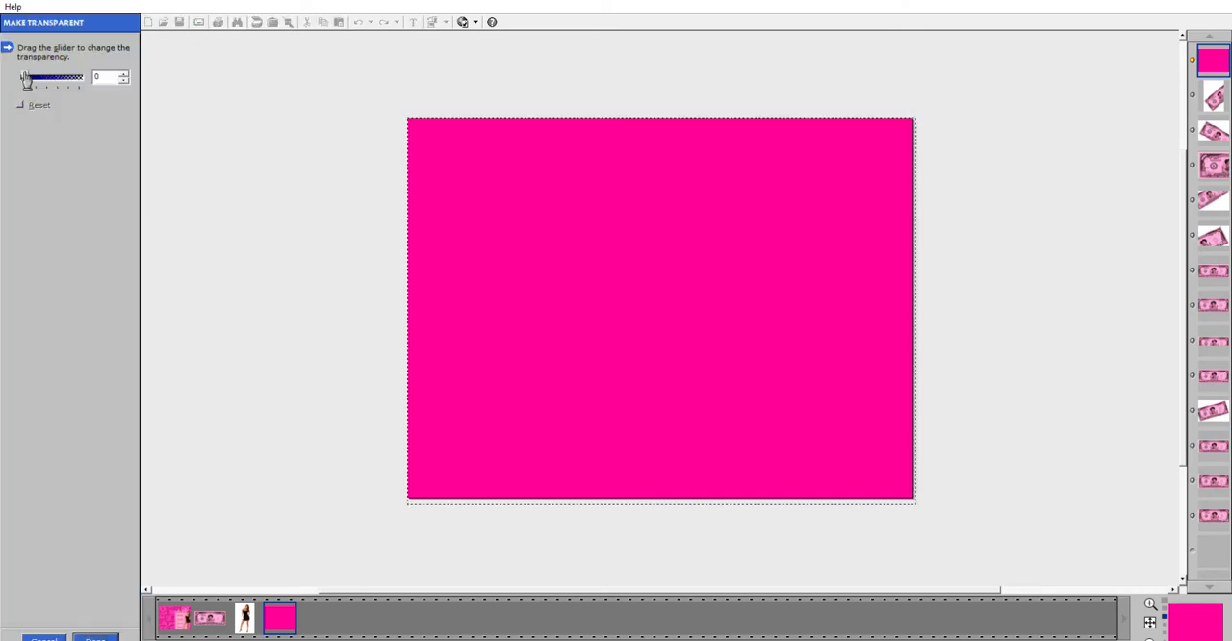
{"action": "left_click_drag", "start_coordinate": [26, 73], "coordinate": [48, 78]}
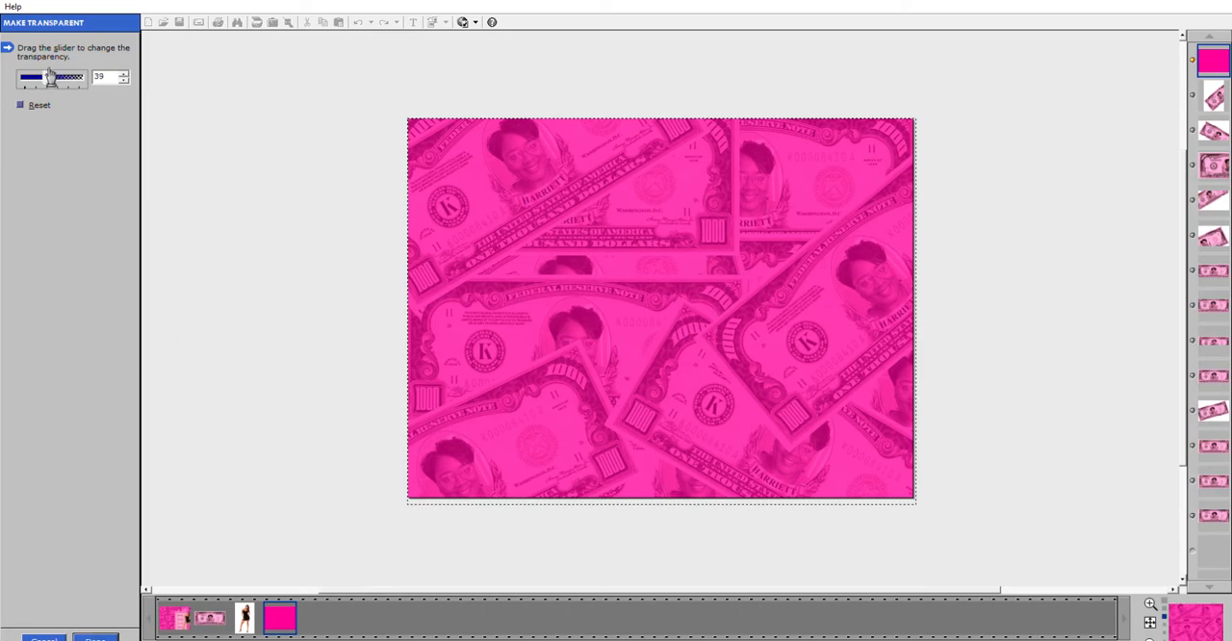
{"action": "mouse_move", "coordinate": [45, 77]}
{"action": "left_mouse_down"}
{"action": "mouse_move", "coordinate": [119, 86]}
{"action": "mouse_move", "coordinate": [47, 81]}
{"action": "left_mouse_up"}
{"action": "left_click", "coordinate": [104, 637]}
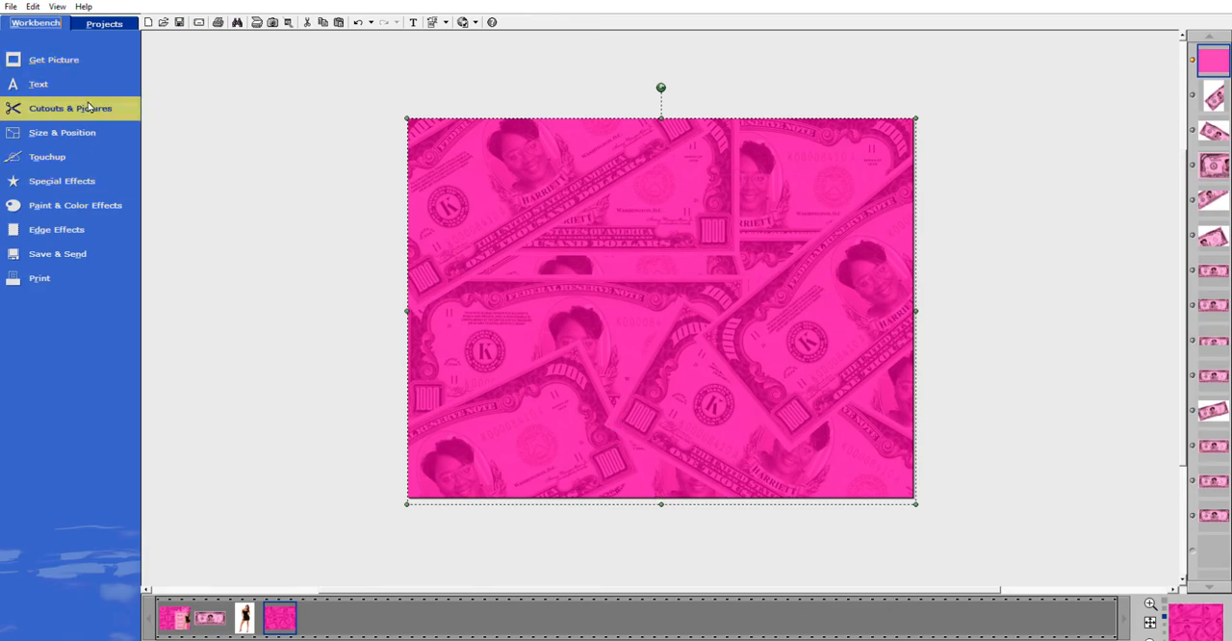
{"action": "left_click", "coordinate": [330, 144]}
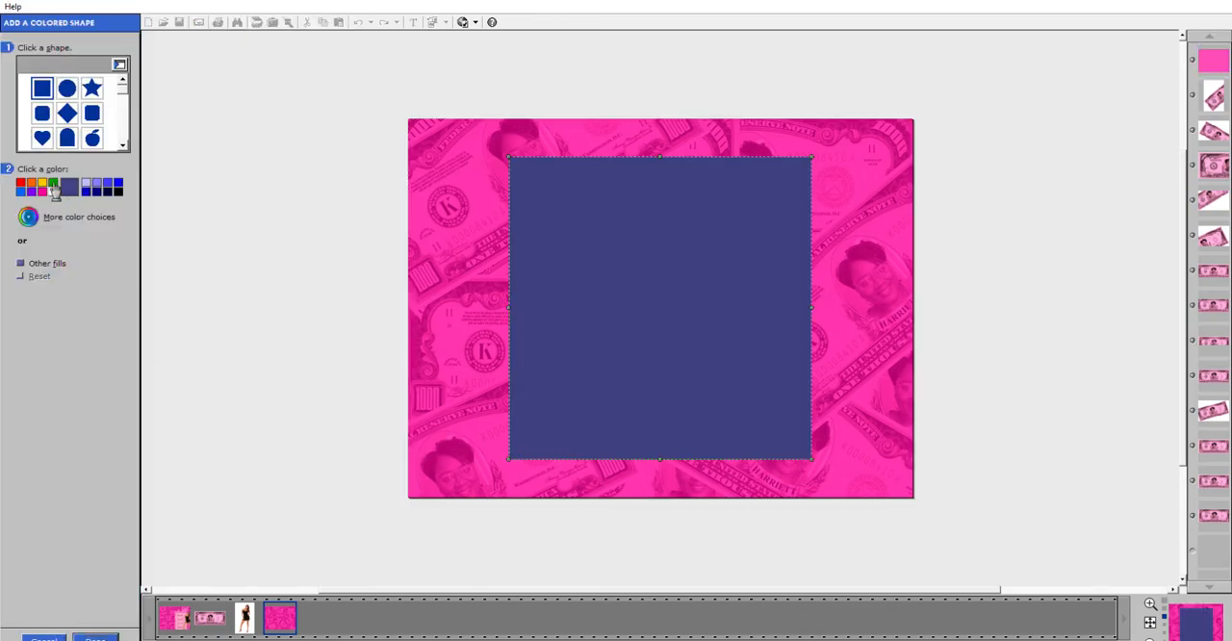
{"action": "left_click", "coordinate": [54, 190]}
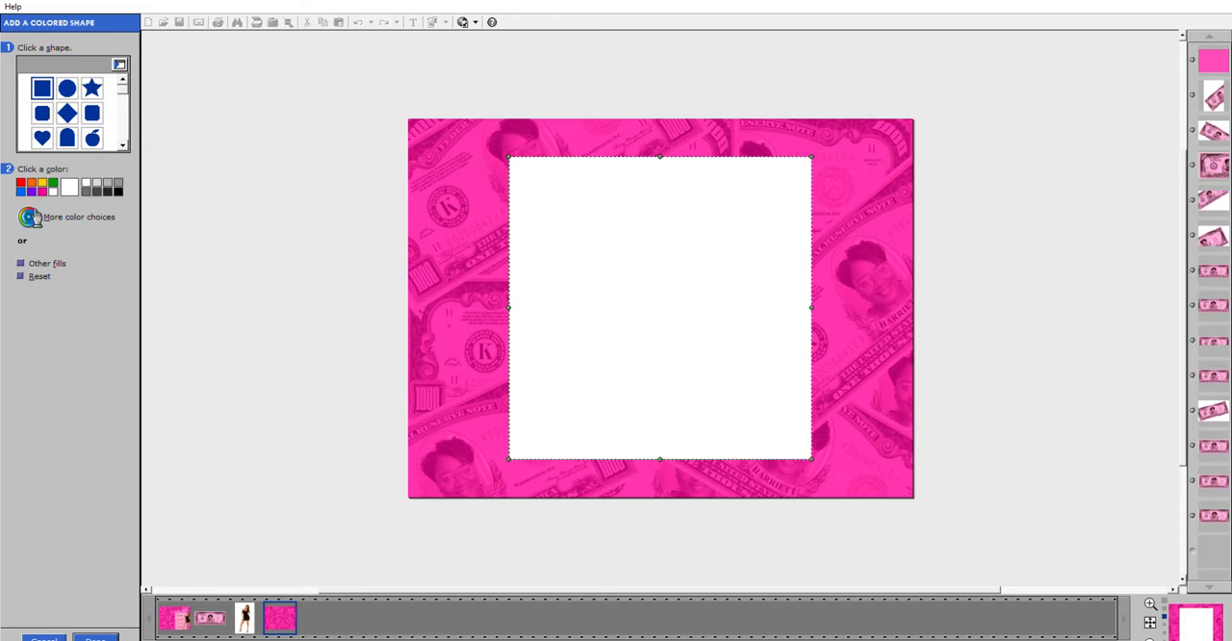
{"action": "left_click", "coordinate": [35, 214]}
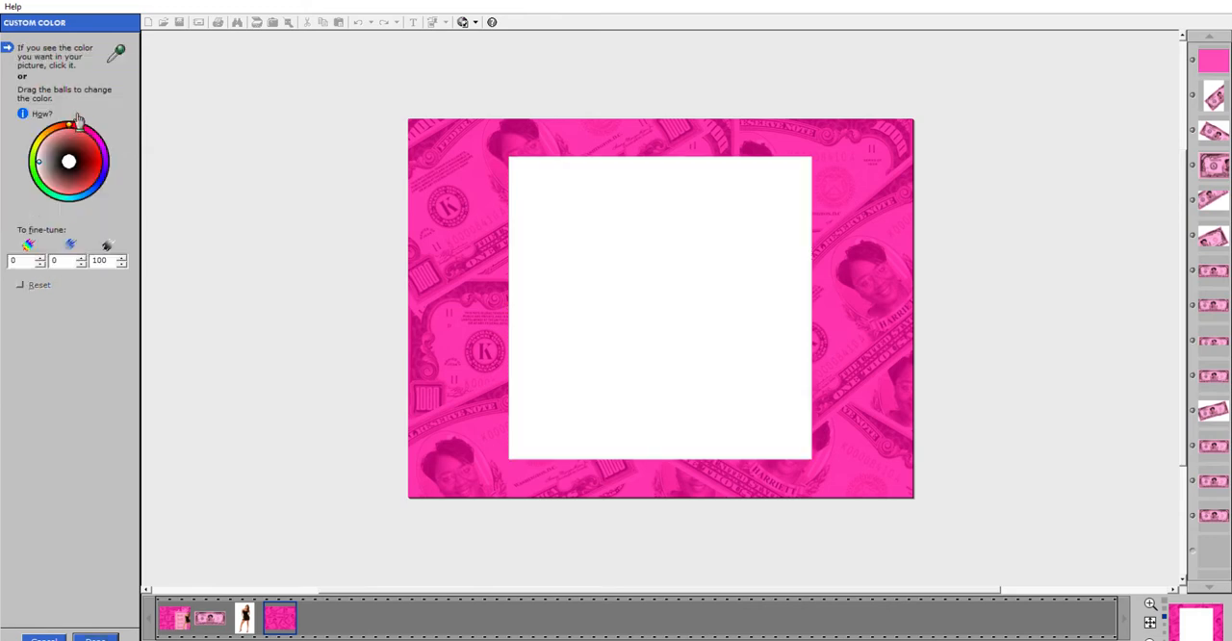
{"action": "left_click", "coordinate": [44, 635]}
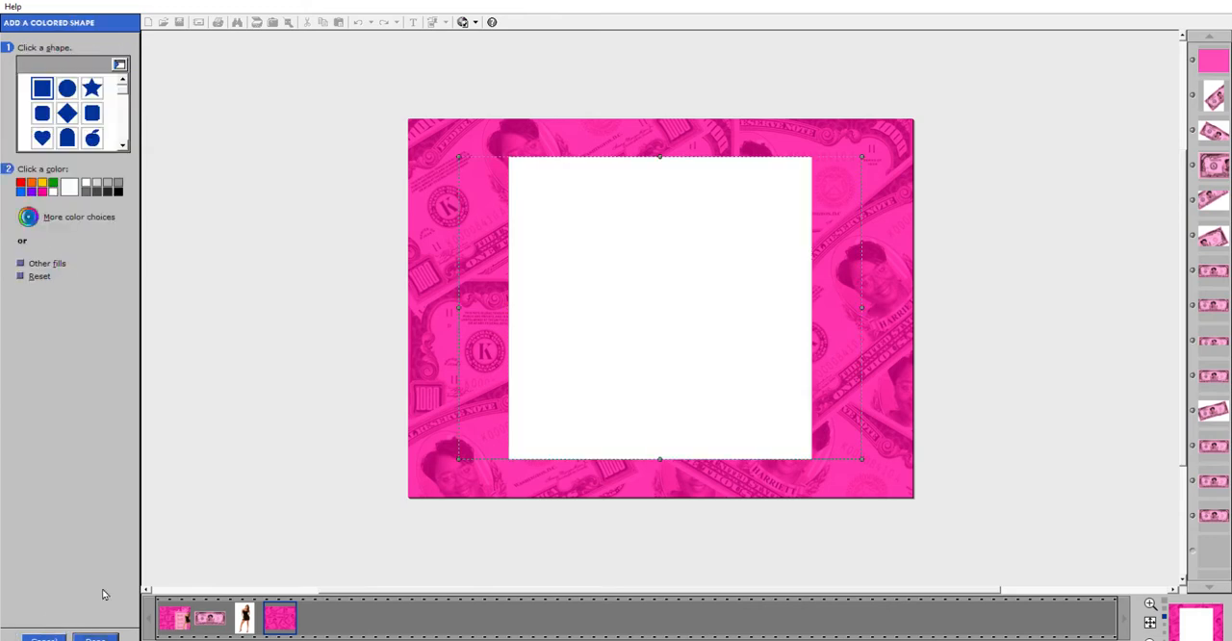
{"action": "left_click", "coordinate": [41, 635]}
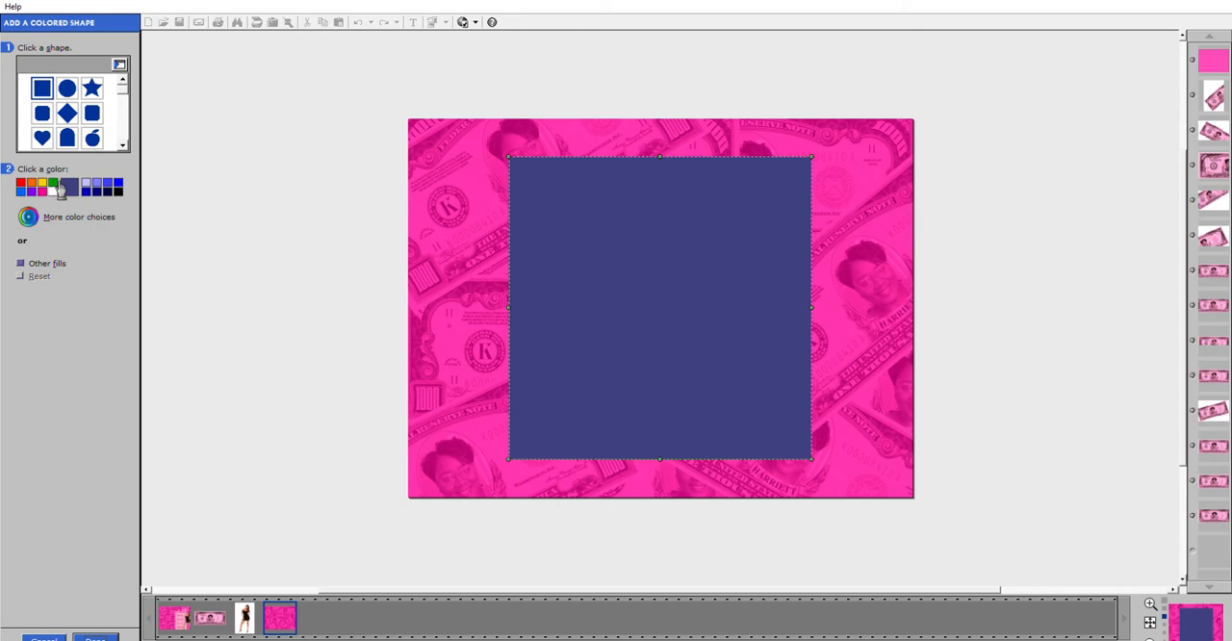
Add a white square shape and narrow it into a tall panel on the lower right half of the cover.
{"action": "left_click", "coordinate": [58, 189]}
{"action": "left_click", "coordinate": [100, 636]}
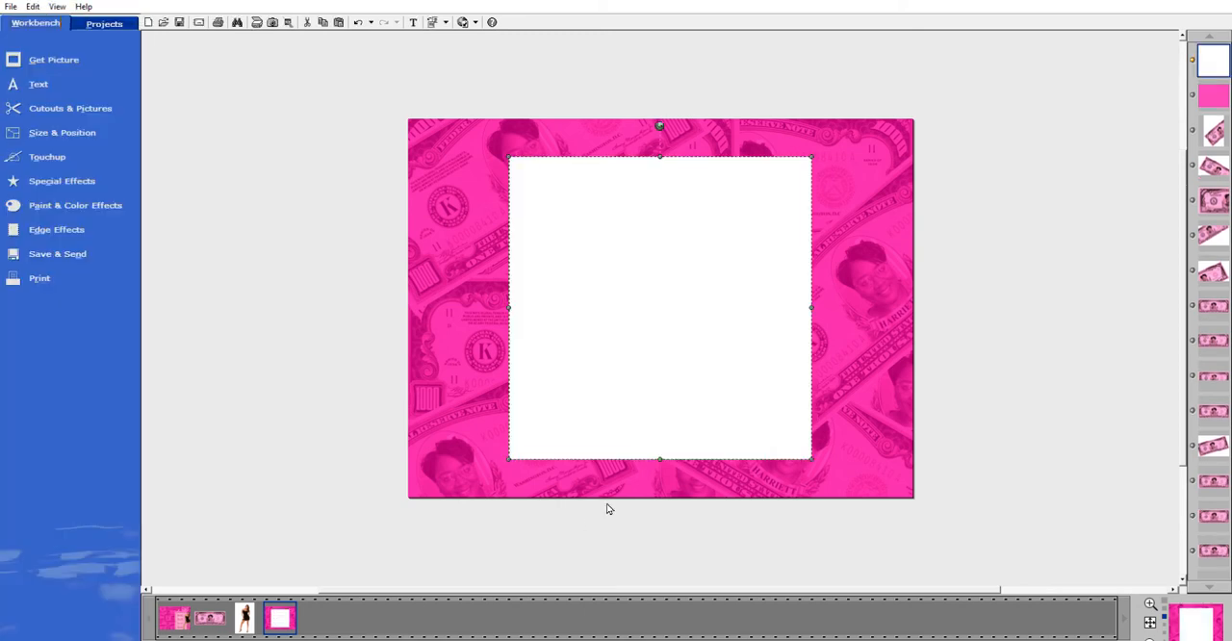
{"action": "left_click_drag", "start_coordinate": [607, 333], "coordinate": [635, 382]}
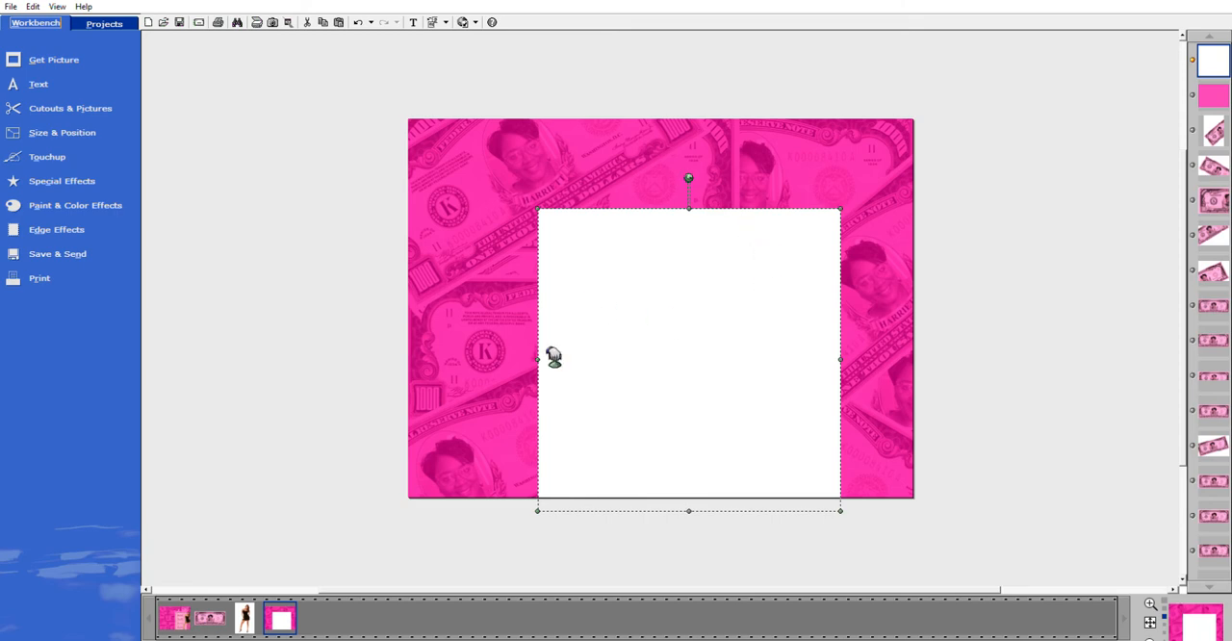
{"action": "left_click_drag", "start_coordinate": [551, 361], "coordinate": [664, 374]}
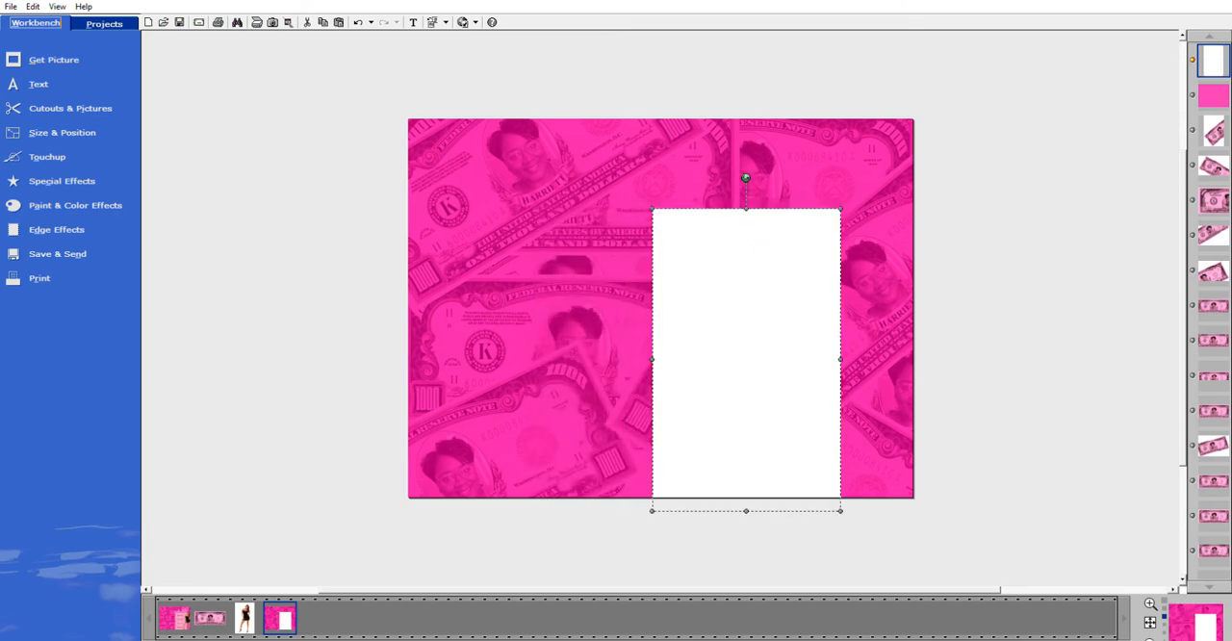
{"action": "mouse_move", "coordinate": [736, 289]}
{"action": "left_mouse_down"}
{"action": "mouse_move", "coordinate": [748, 286]}
{"action": "mouse_move", "coordinate": [722, 294]}
{"action": "left_mouse_up"}
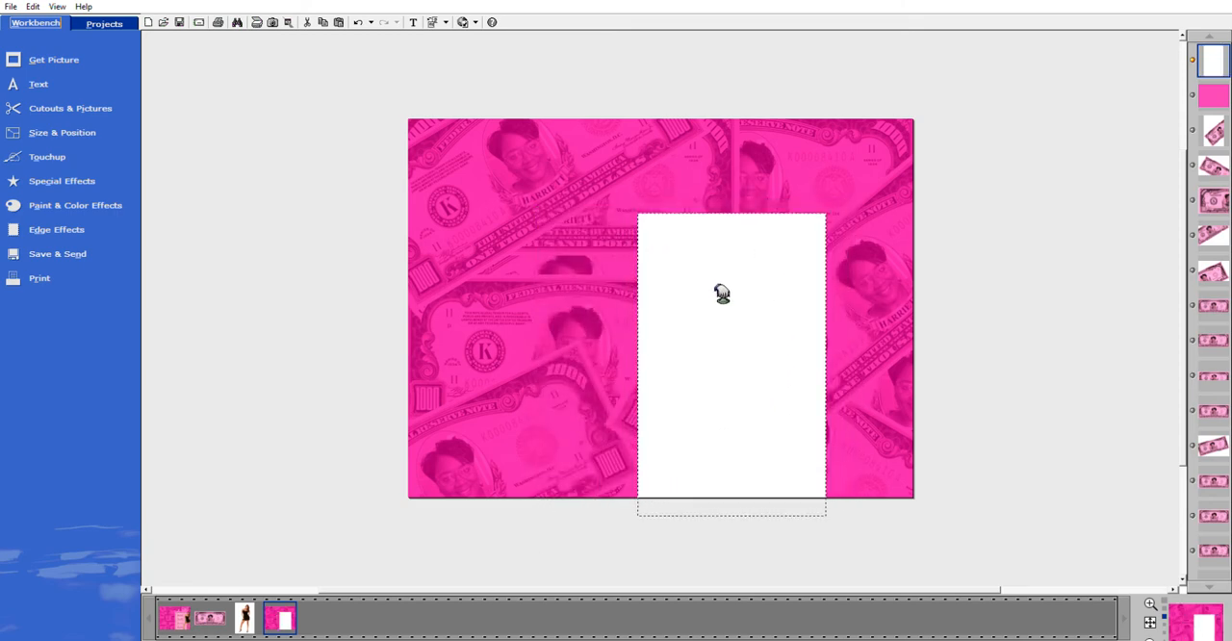
{"action": "left_click", "coordinate": [739, 506]}
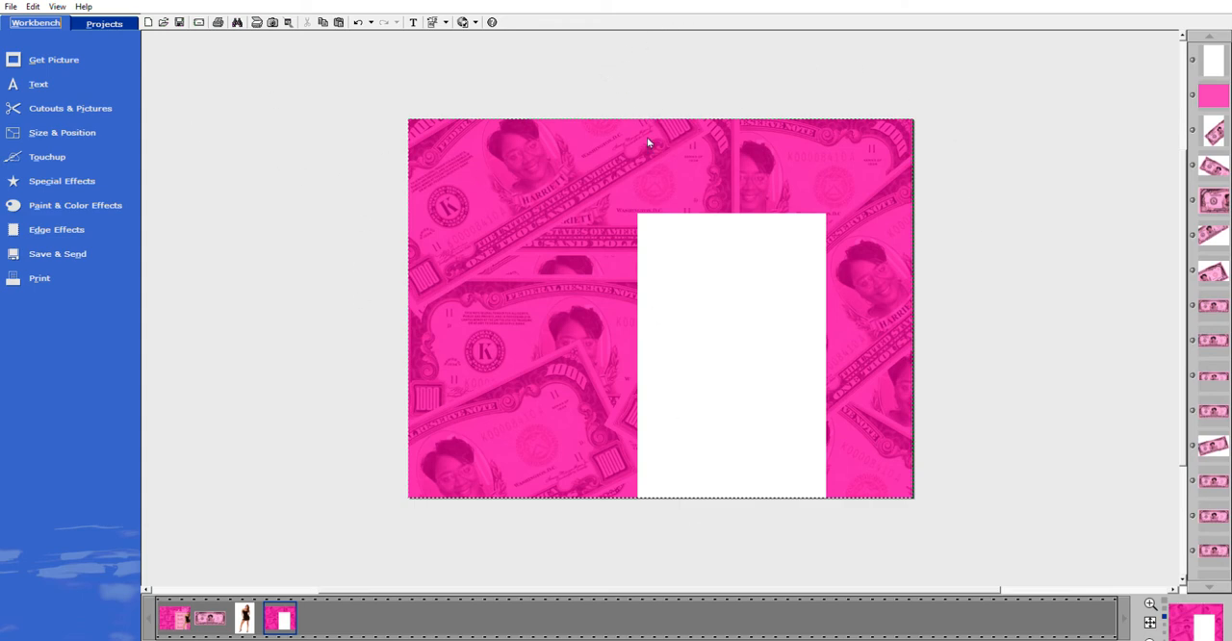
Add a vertical alignment guide down the centre of the canvas.
{"action": "left_click", "coordinate": [71, 127]}
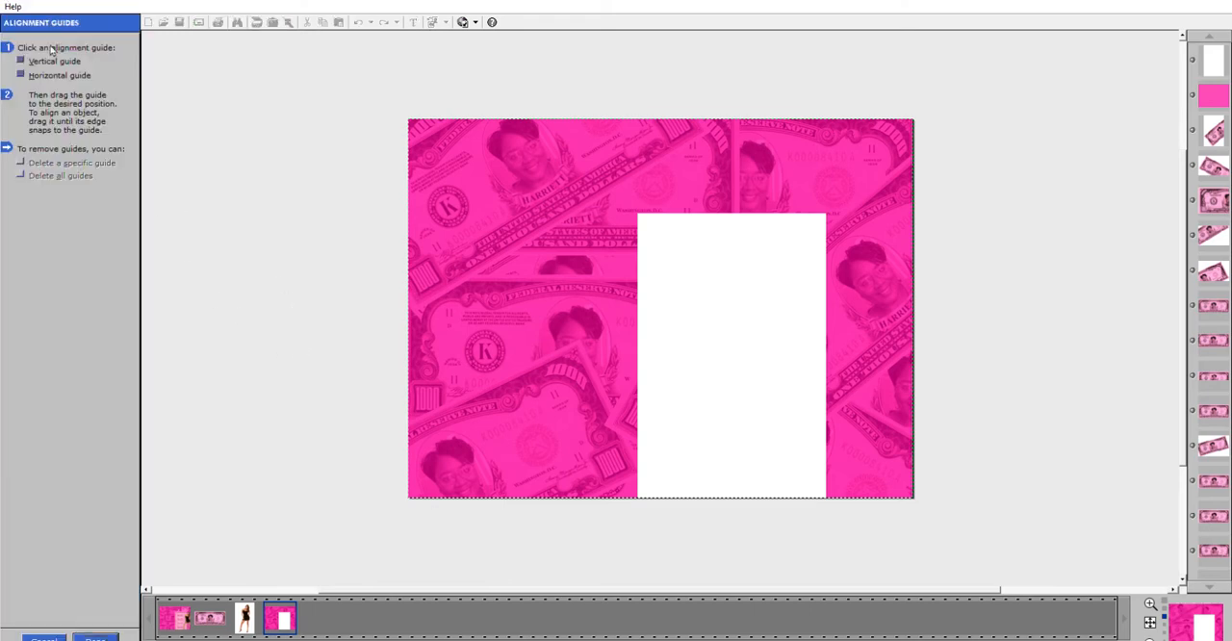
{"action": "left_click", "coordinate": [52, 57]}
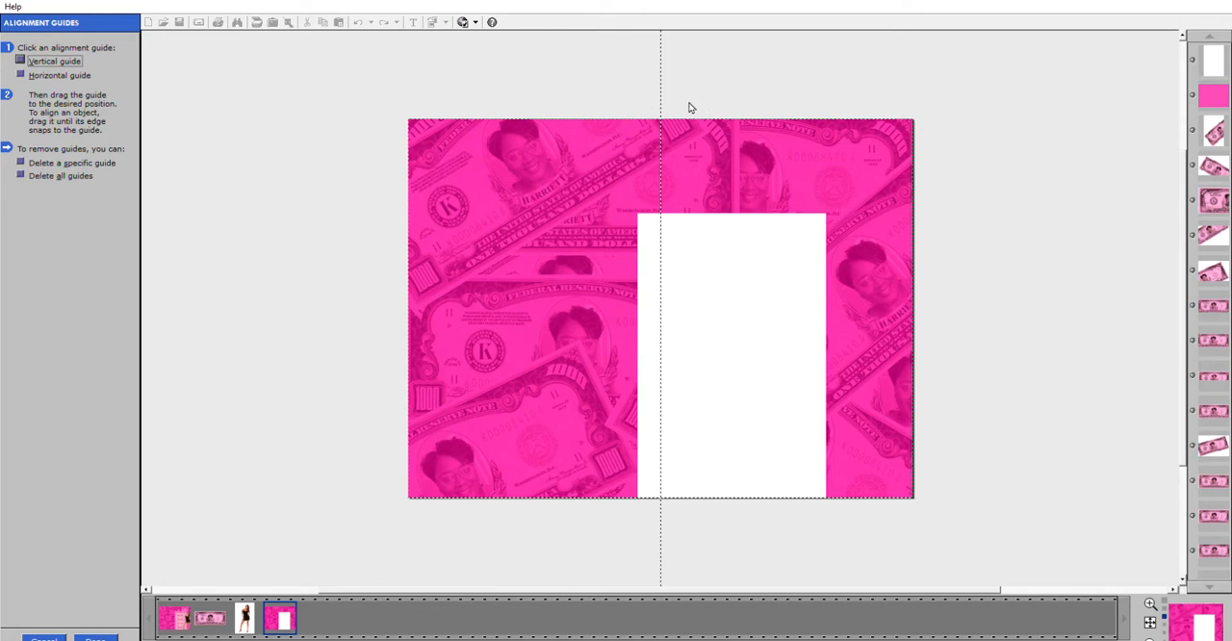
{"action": "left_click", "coordinate": [95, 638]}
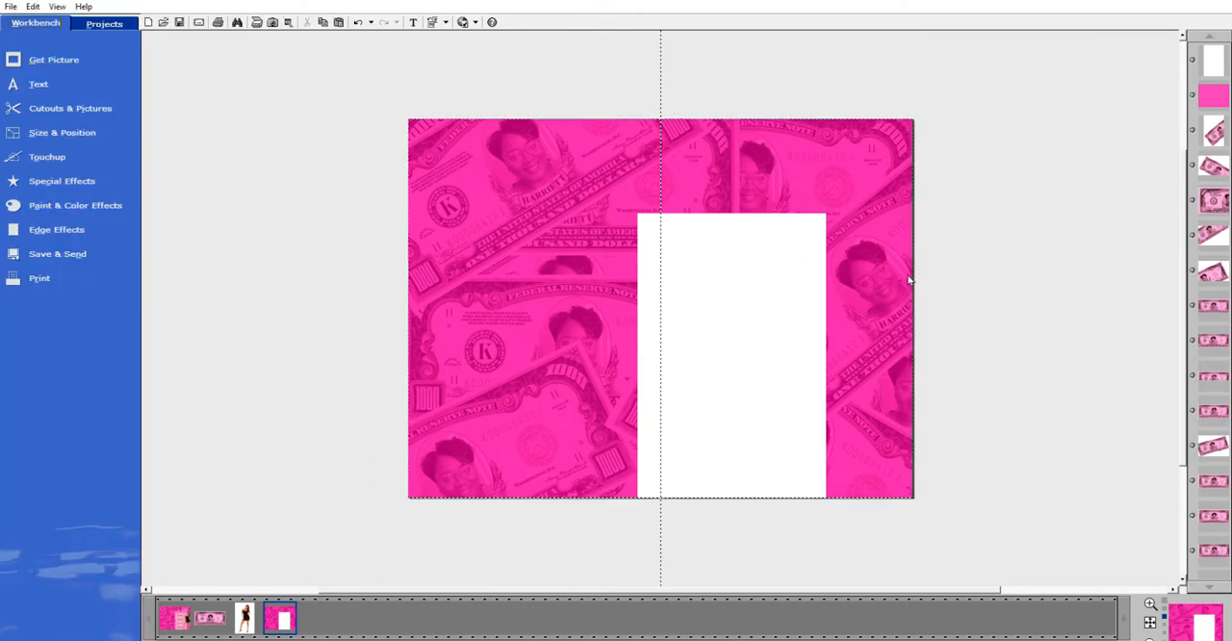
Snap the white panel's left edge to the centre guide and lower its top edge slightly.
{"action": "left_click", "coordinate": [755, 324]}
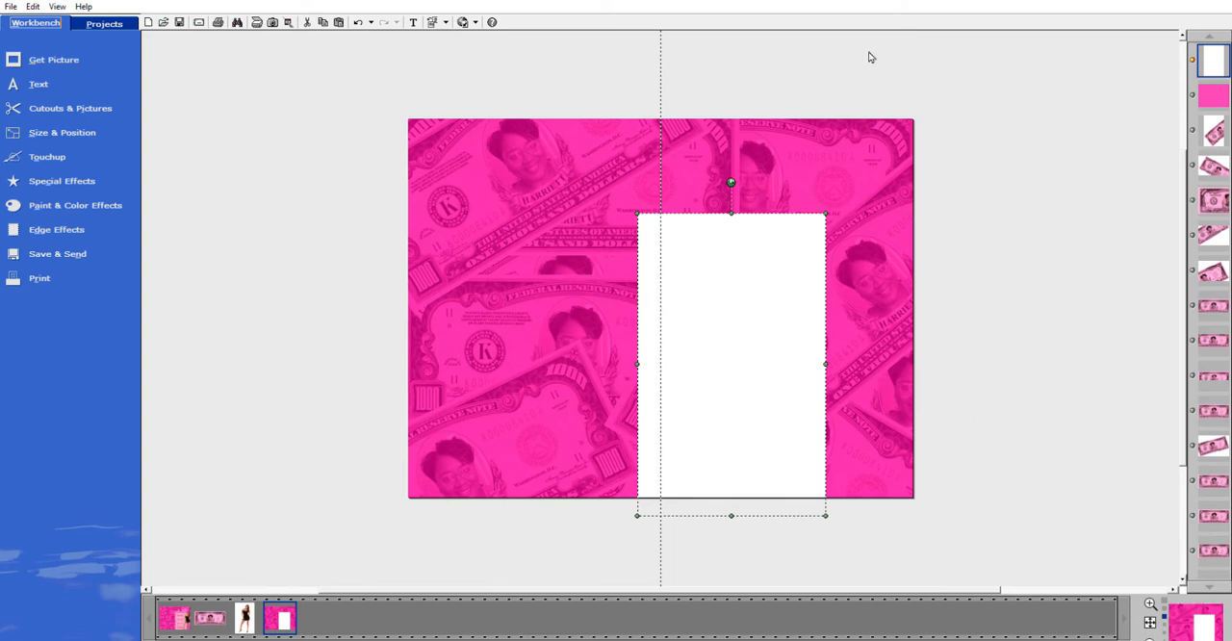
{"action": "left_click", "coordinate": [780, 375]}
{"action": "left_click_drag", "start_coordinate": [780, 376], "coordinate": [799, 358]}
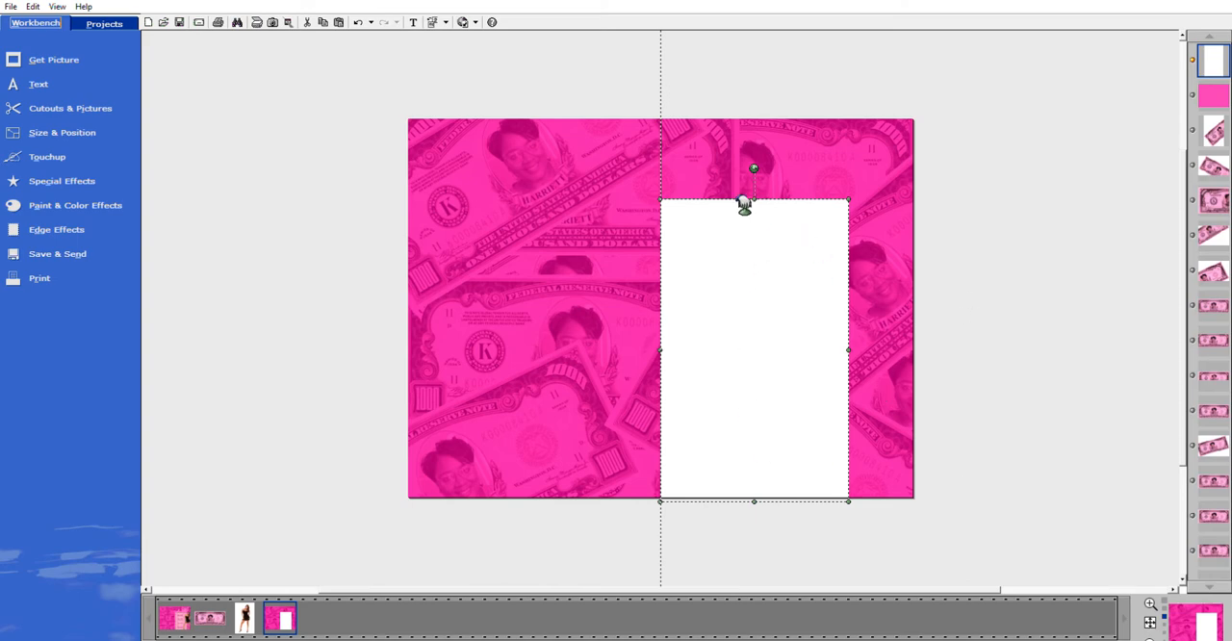
{"action": "mouse_move", "coordinate": [764, 201]}
{"action": "left_mouse_down"}
{"action": "mouse_move", "coordinate": [767, 234]}
{"action": "mouse_move", "coordinate": [768, 215]}
{"action": "left_mouse_up"}
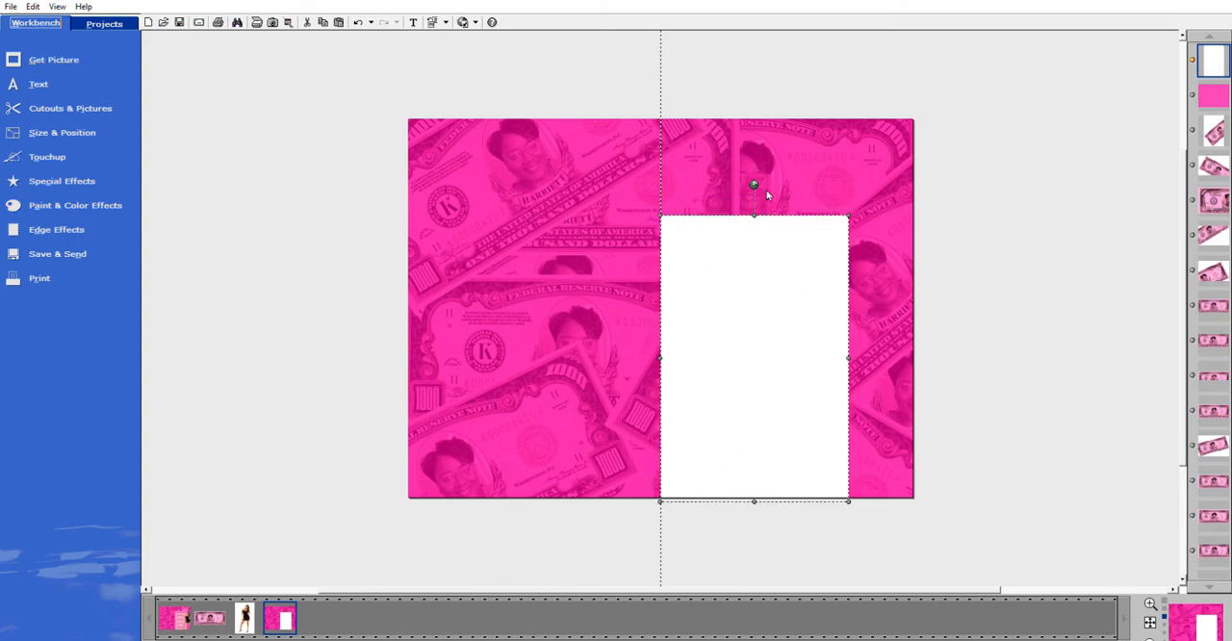
{"action": "left_click_drag", "start_coordinate": [763, 212], "coordinate": [764, 219]}
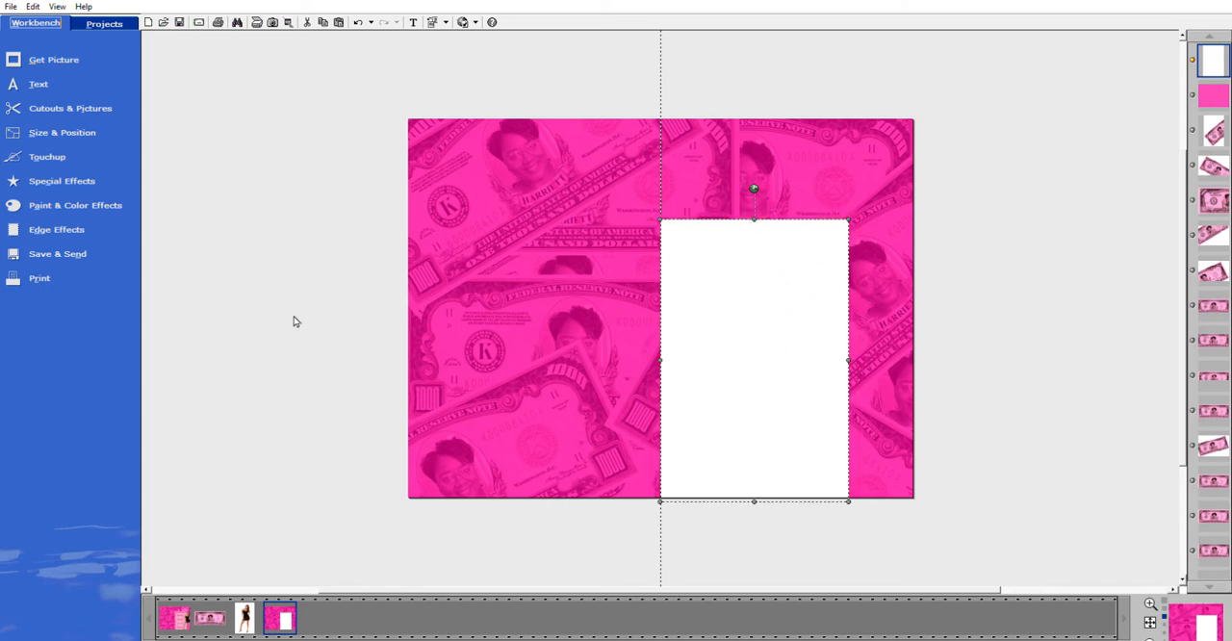
Apply soft edges to the white panel with an edge softness a little over 30.
{"action": "left_click", "coordinate": [45, 233]}
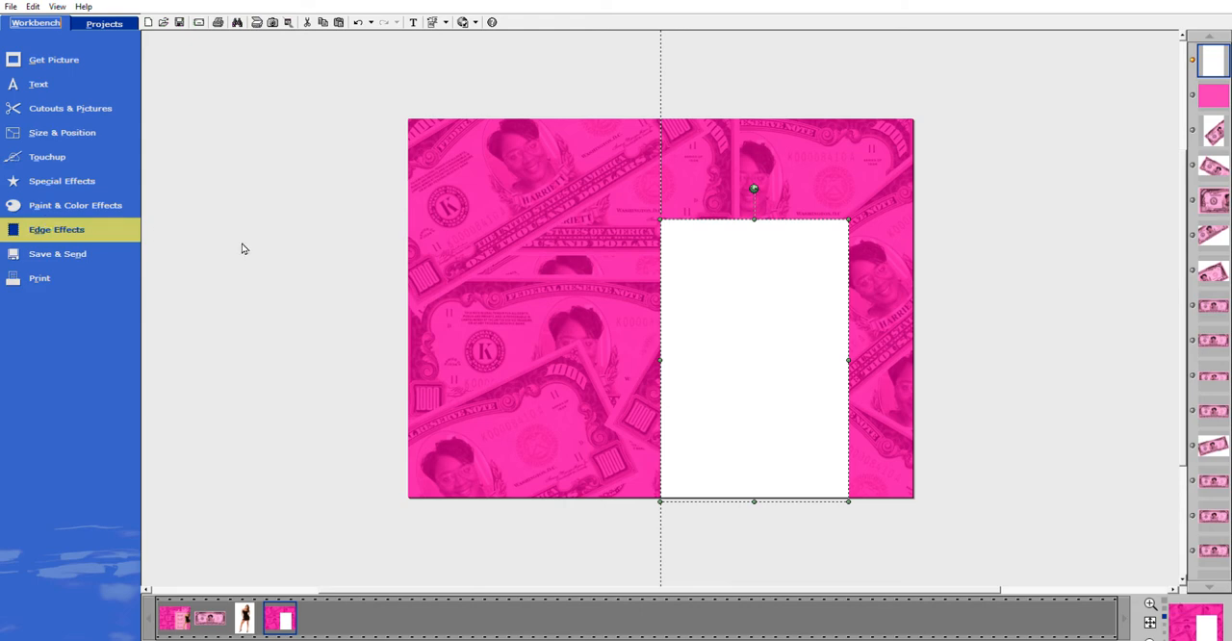
{"action": "left_click", "coordinate": [342, 252]}
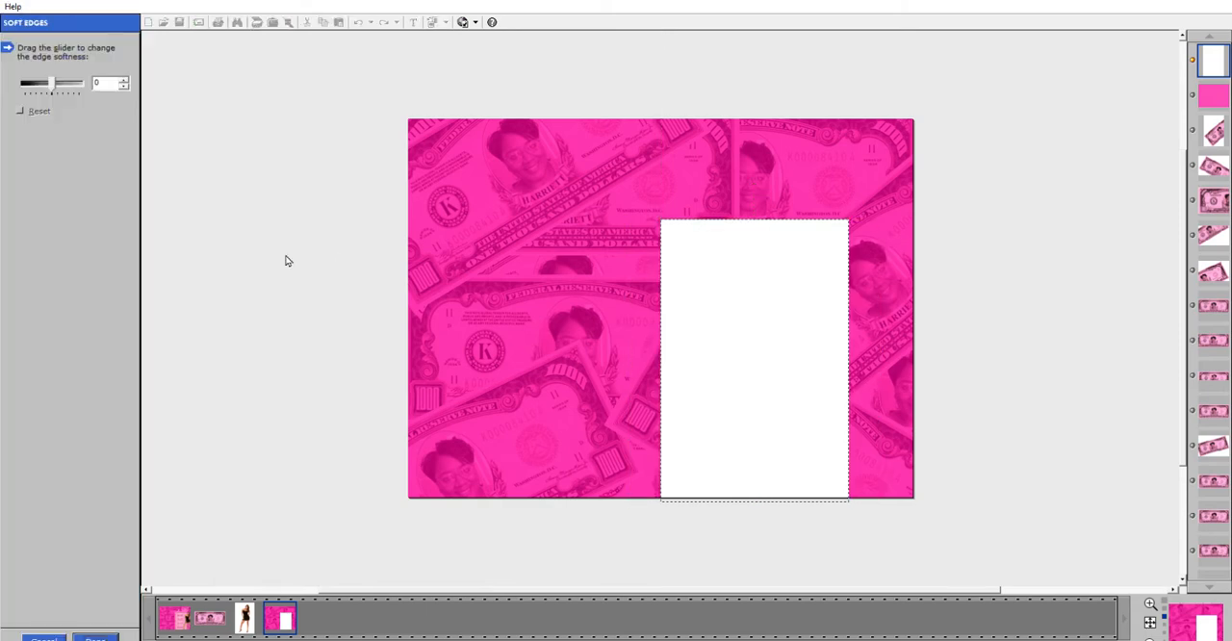
{"action": "left_click_drag", "start_coordinate": [54, 79], "coordinate": [65, 80]}
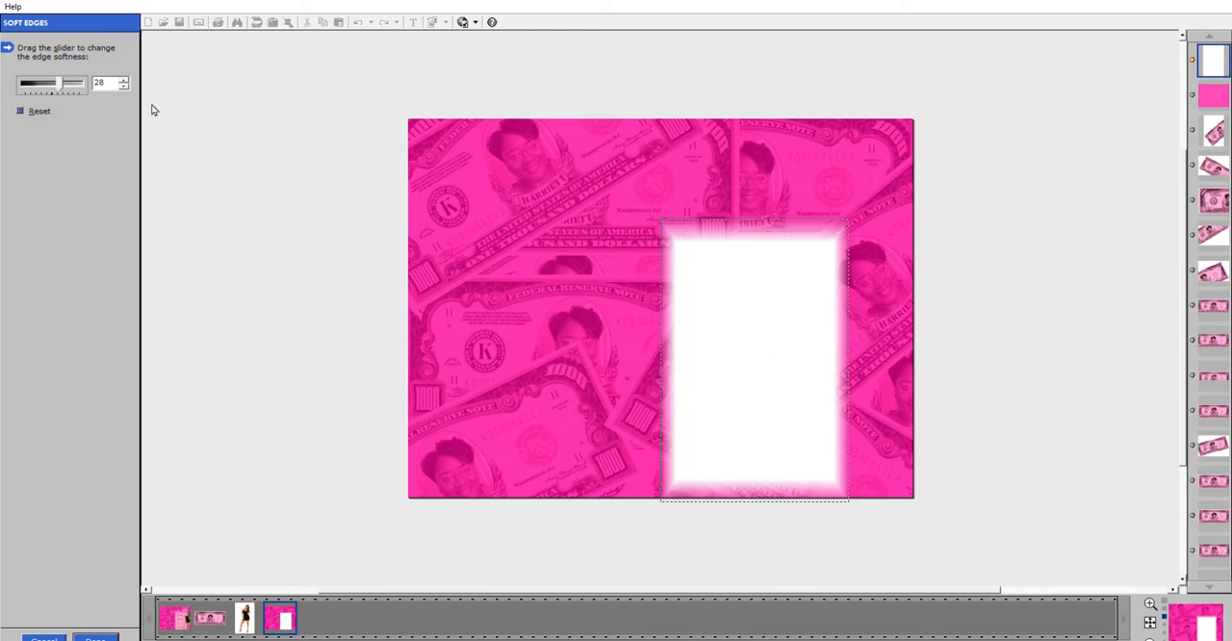
{"action": "left_click_drag", "start_coordinate": [60, 83], "coordinate": [69, 84]}
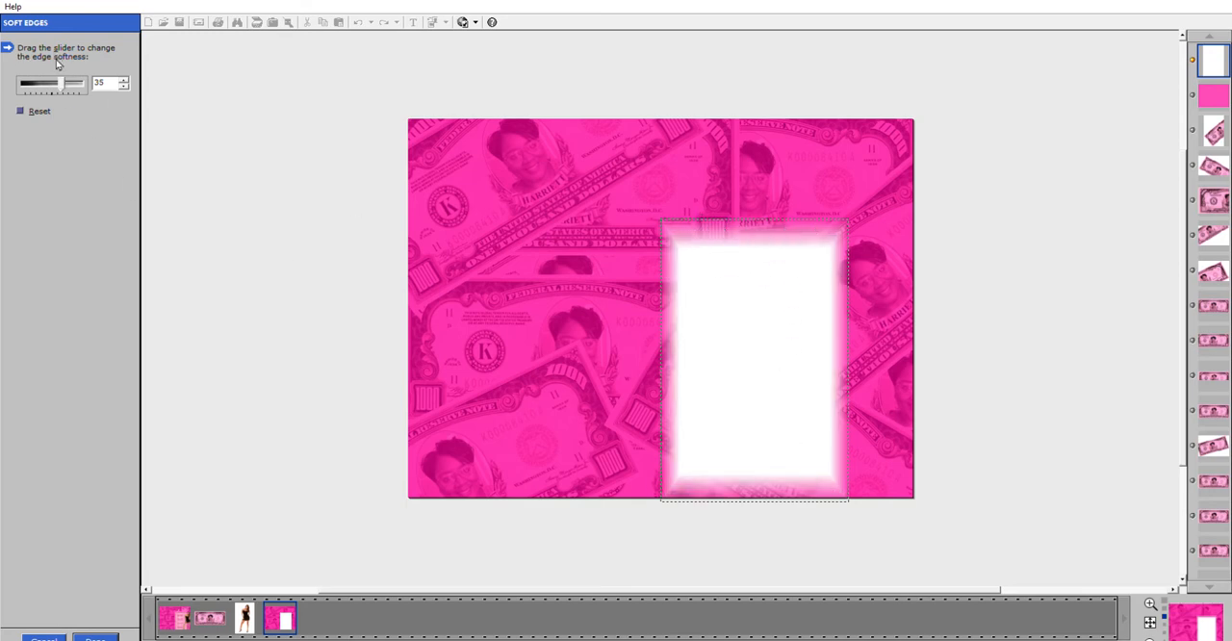
{"action": "left_click_drag", "start_coordinate": [64, 84], "coordinate": [128, 87]}
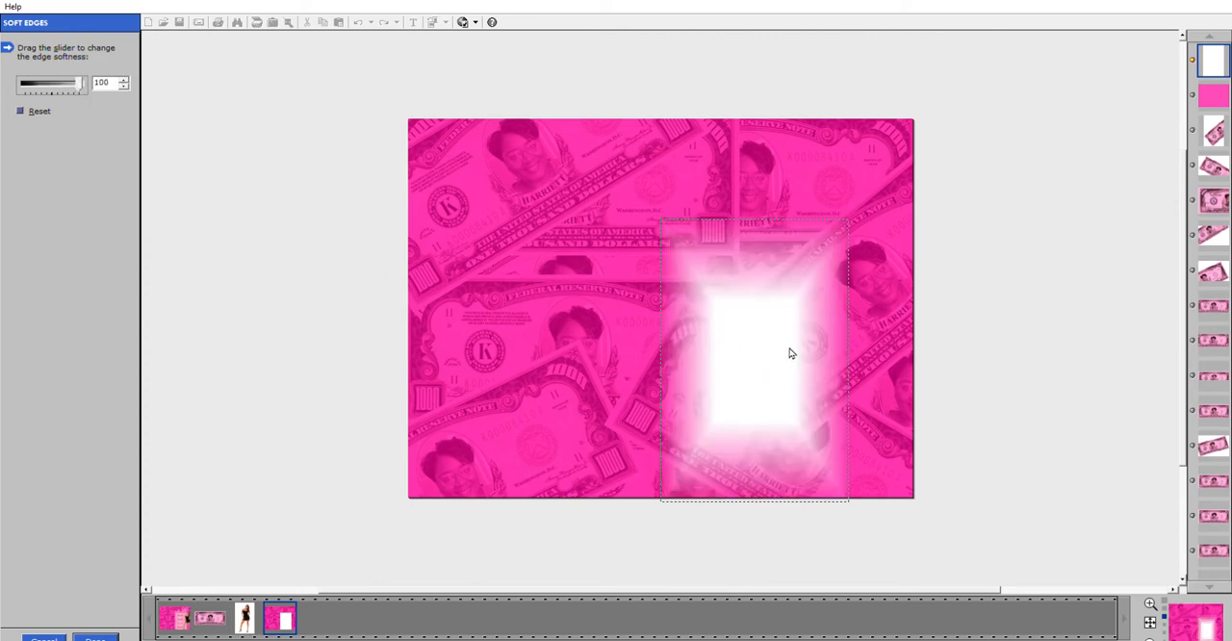
{"action": "left_click_drag", "start_coordinate": [76, 88], "coordinate": [62, 86]}
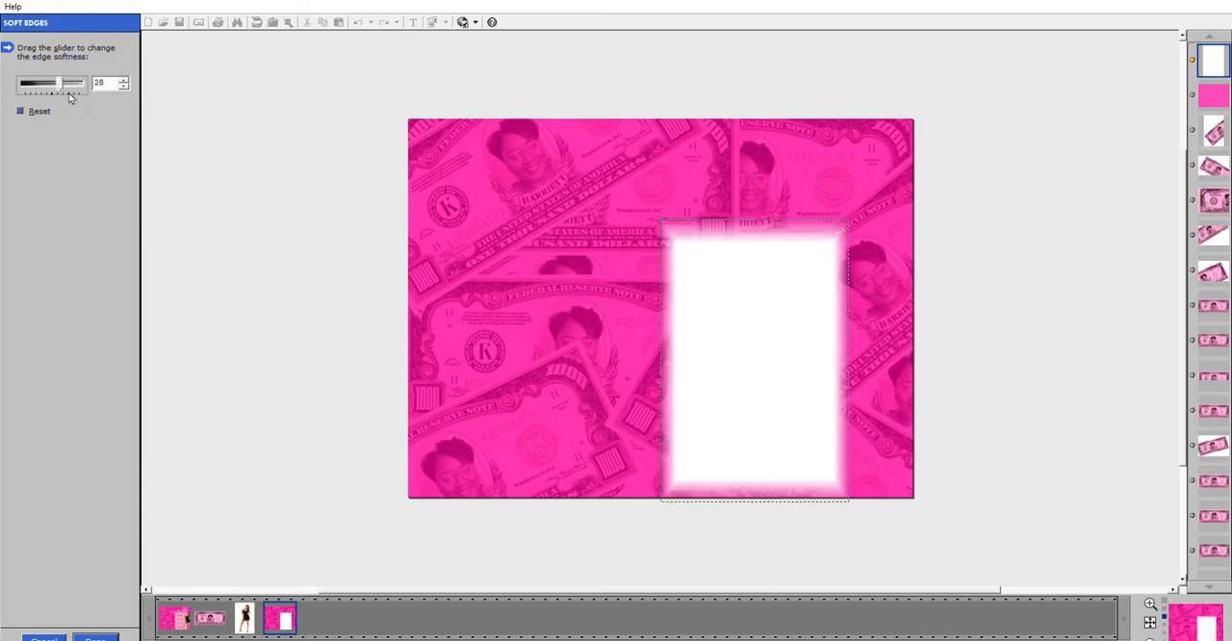
{"action": "left_click", "coordinate": [125, 87]}
{"action": "left_click", "coordinate": [124, 79]}
{"action": "left_click", "coordinate": [125, 79]}
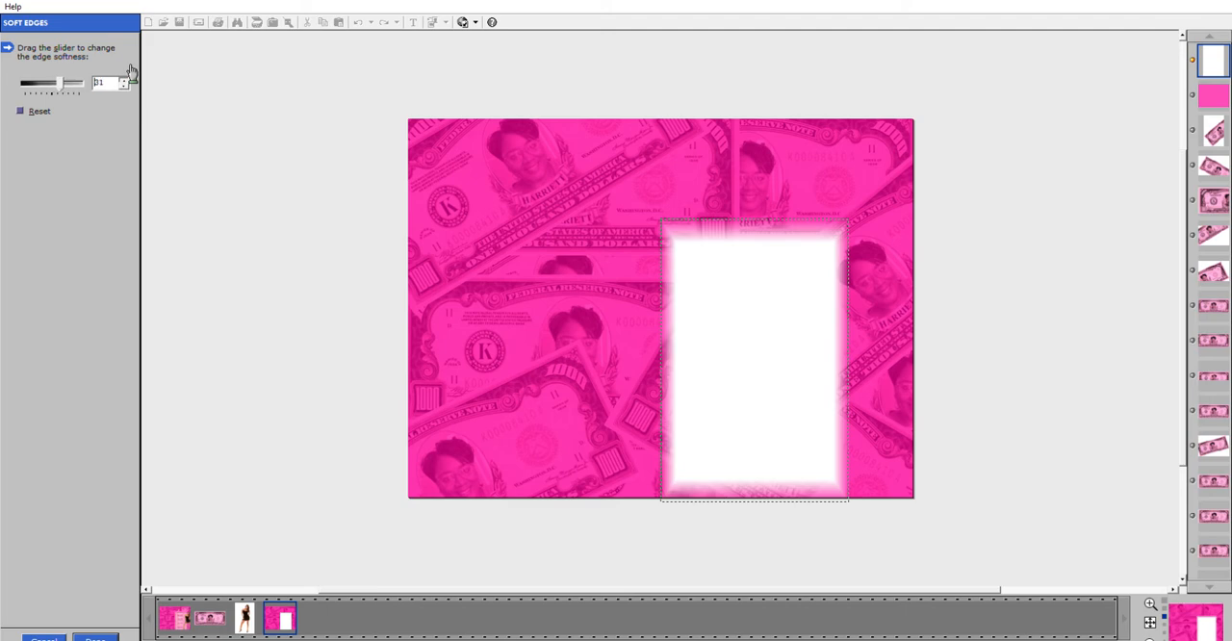
{"action": "left_click", "coordinate": [124, 79]}
{"action": "left_click", "coordinate": [124, 79]}
{"action": "left_click", "coordinate": [102, 636]}
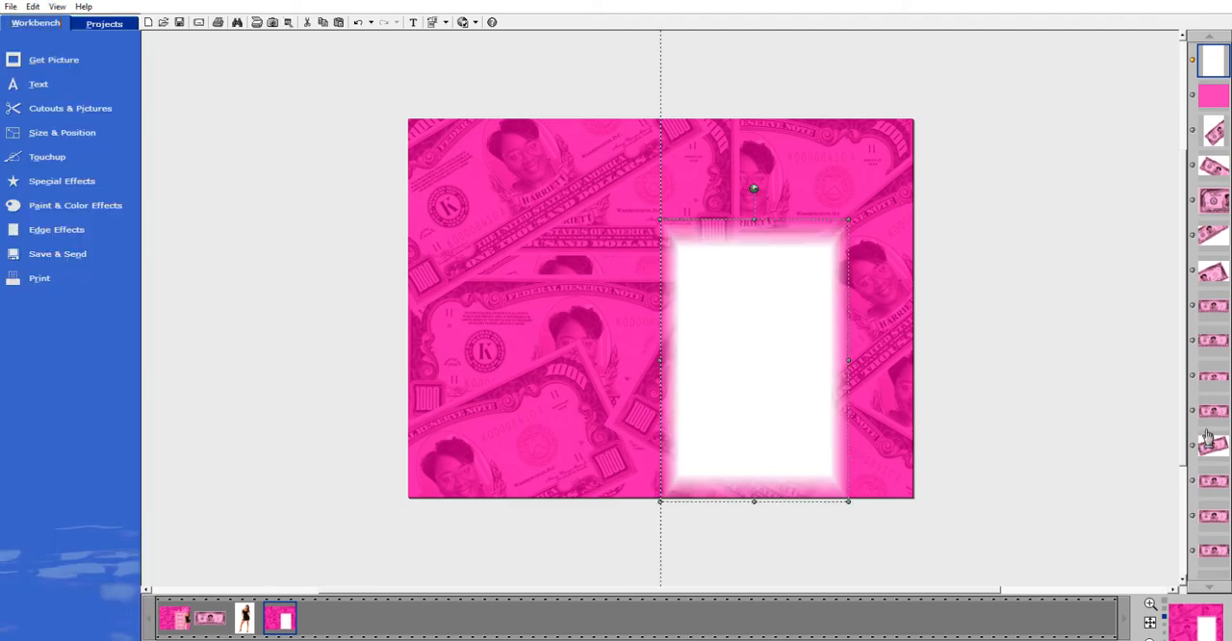
Enlarge the softened white panel slightly and realign its left edge with the centre guide.
{"action": "left_click_drag", "start_coordinate": [852, 220], "coordinate": [878, 193]}
{"action": "left_click_drag", "start_coordinate": [809, 389], "coordinate": [805, 384]}
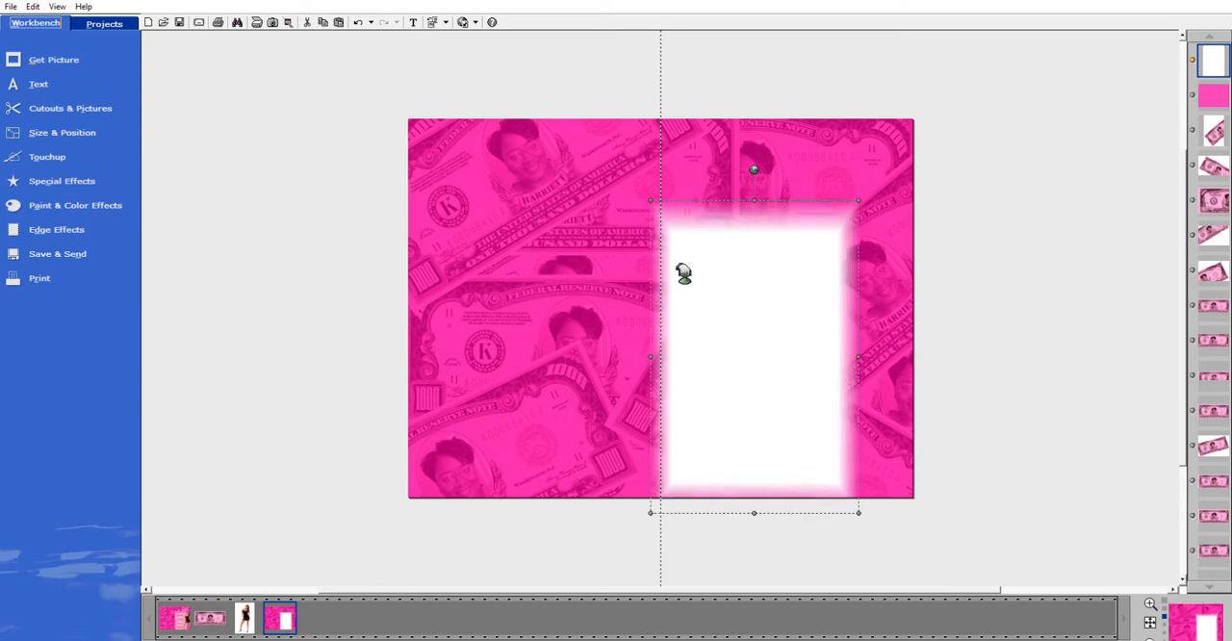
{"action": "left_click_drag", "start_coordinate": [737, 385], "coordinate": [734, 385]}
Reduce the enlarged white panel's edge softness by a few points.
{"action": "left_click", "coordinate": [94, 200]}
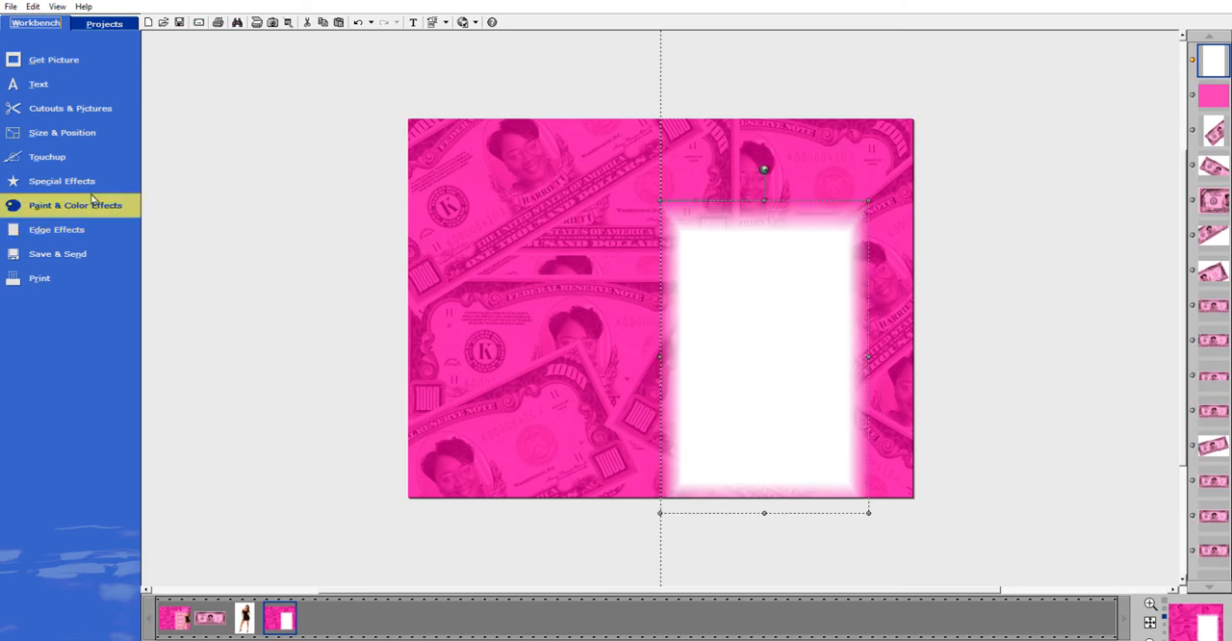
{"action": "left_click", "coordinate": [76, 228]}
{"action": "left_click", "coordinate": [205, 261]}
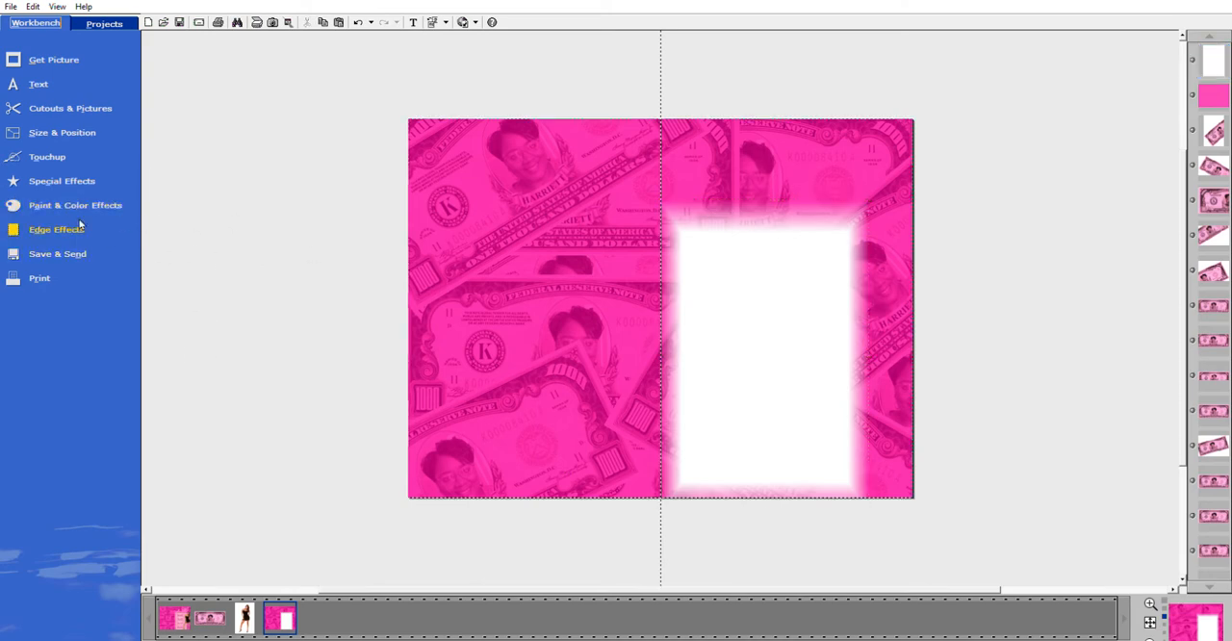
{"action": "left_click", "coordinate": [727, 334]}
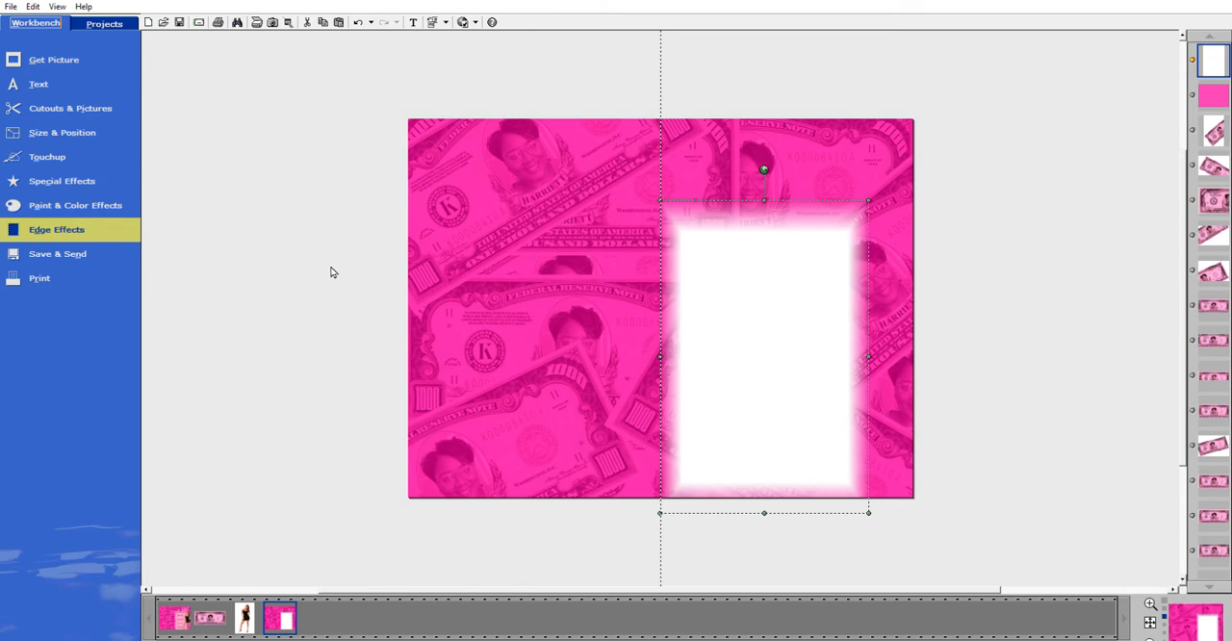
{"action": "left_click", "coordinate": [126, 85]}
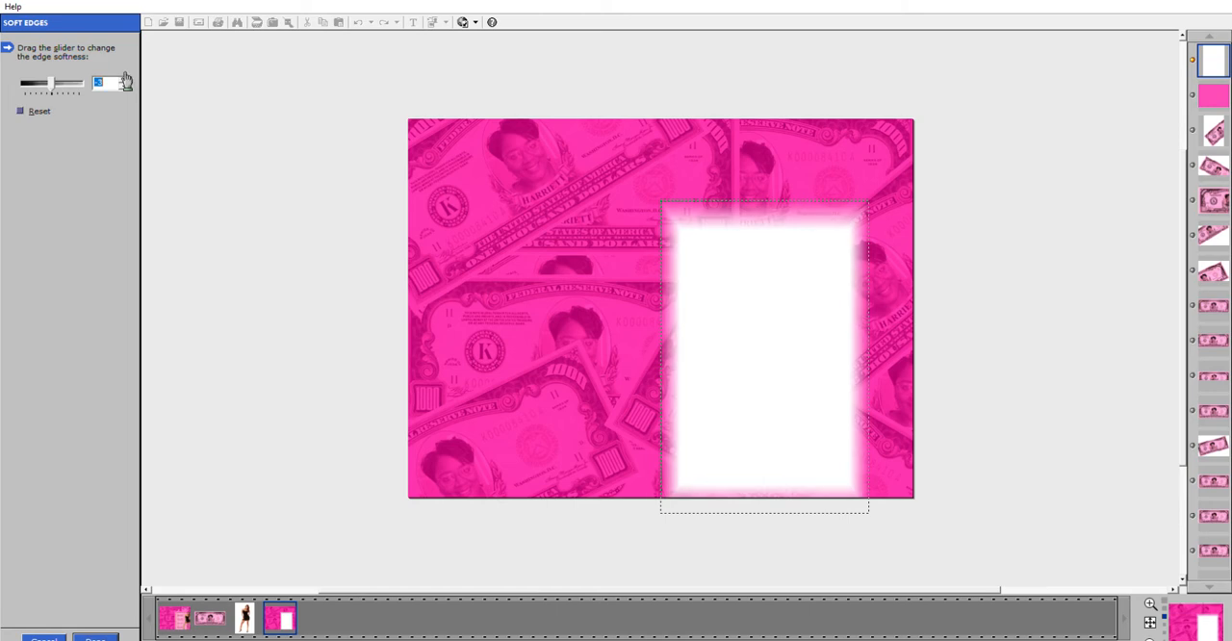
{"action": "left_click", "coordinate": [126, 85]}
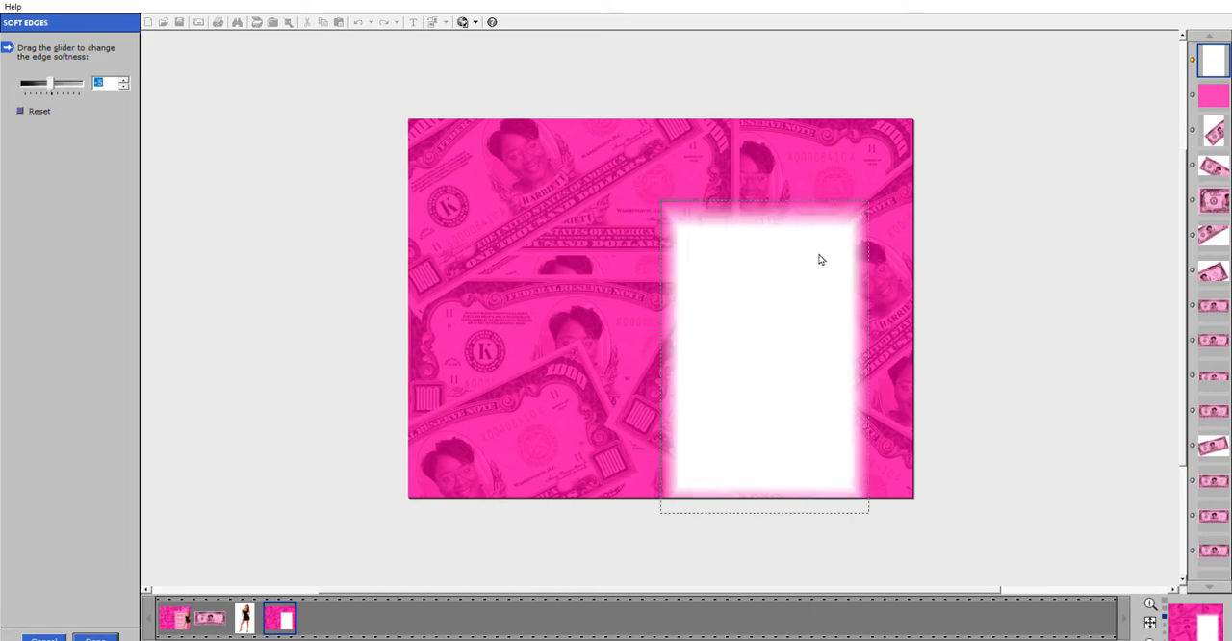
{"action": "left_click", "coordinate": [112, 635]}
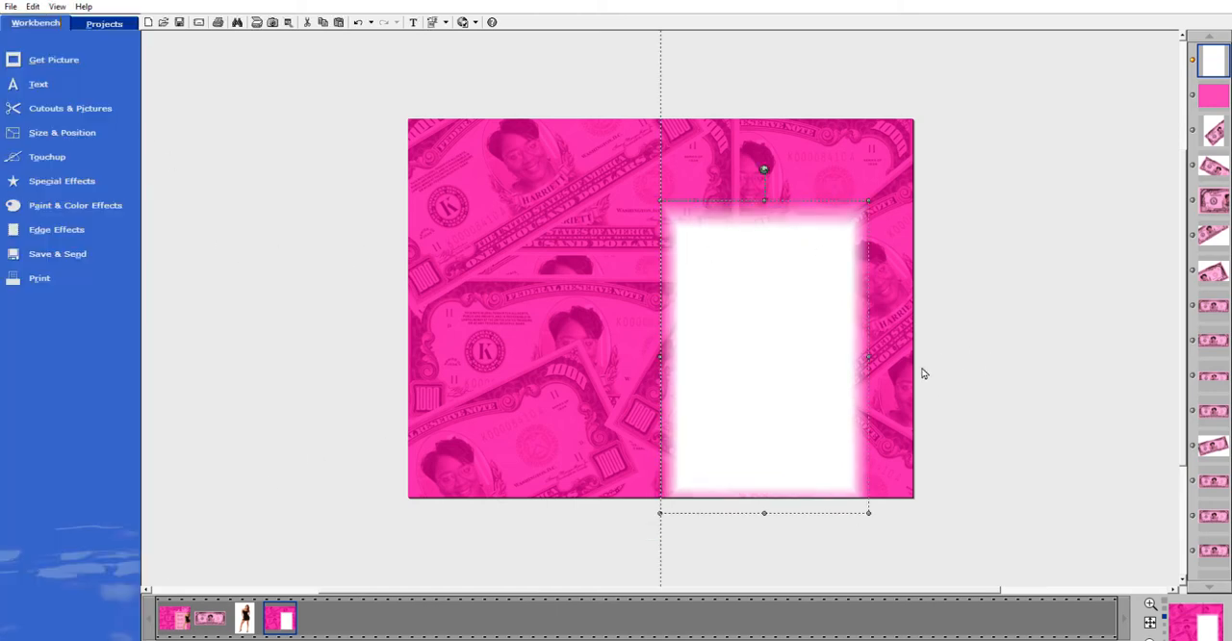
Shorten the white panel slightly by raising its lower edge closer to the bottom of the canvas.
{"action": "left_click_drag", "start_coordinate": [869, 358], "coordinate": [878, 358]}
{"action": "left_click_drag", "start_coordinate": [773, 513], "coordinate": [774, 511]}
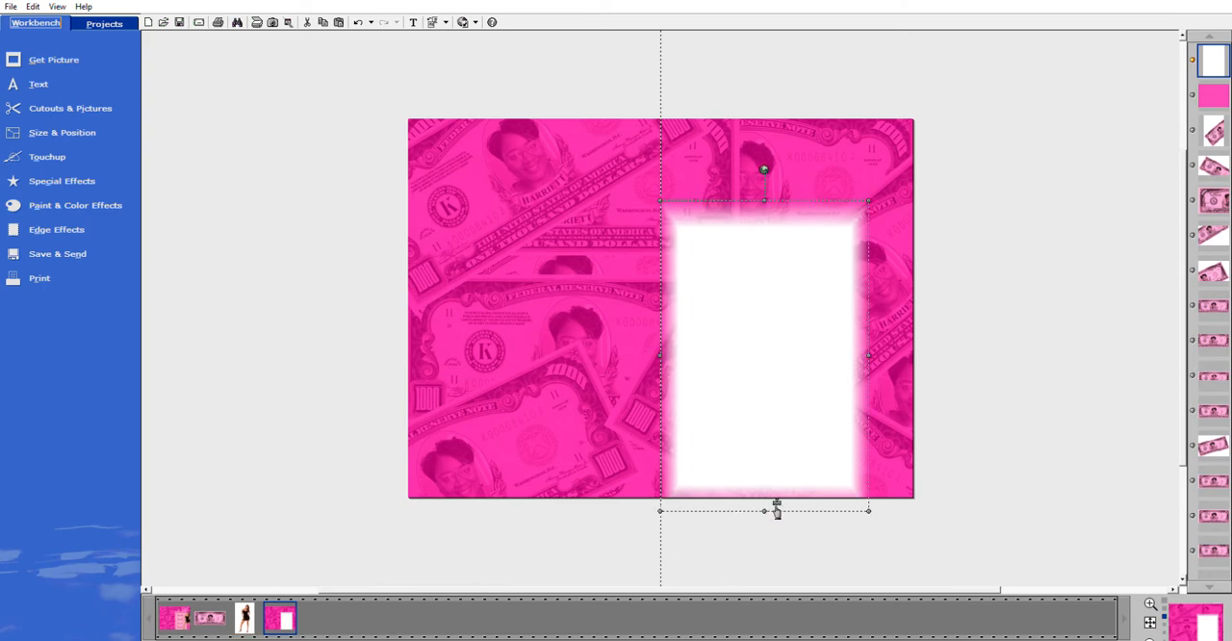
{"action": "left_click_drag", "start_coordinate": [773, 512], "coordinate": [775, 507]}
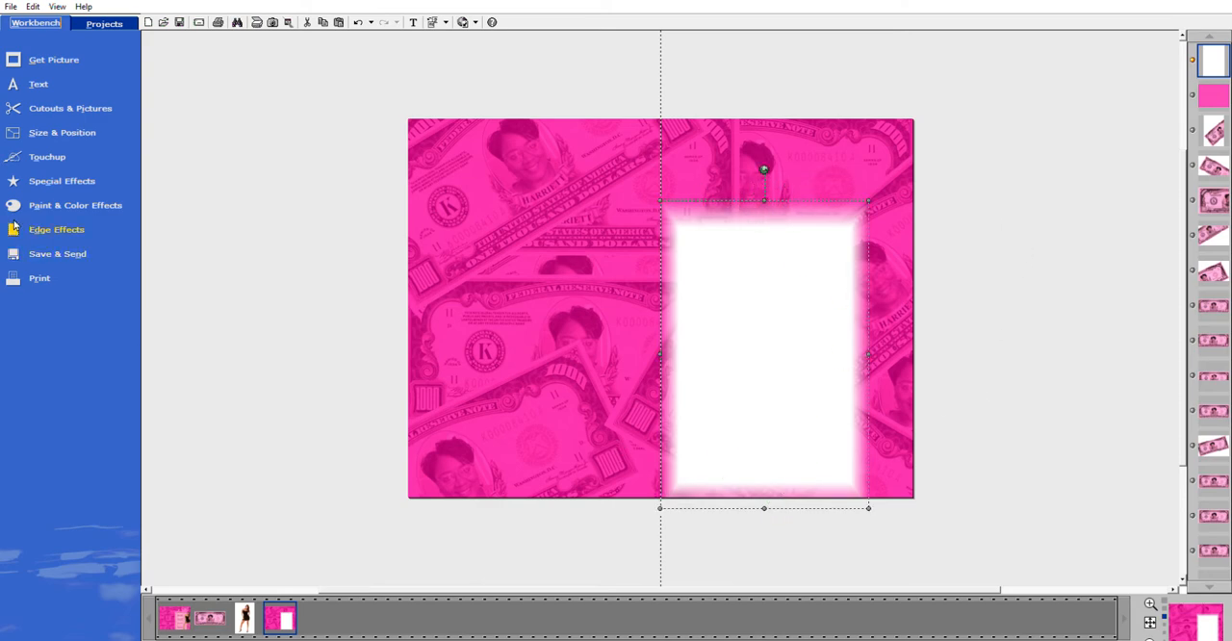
Tint the white panel light pink using a red hue at an intensity of 95.
{"action": "left_click", "coordinate": [44, 149]}
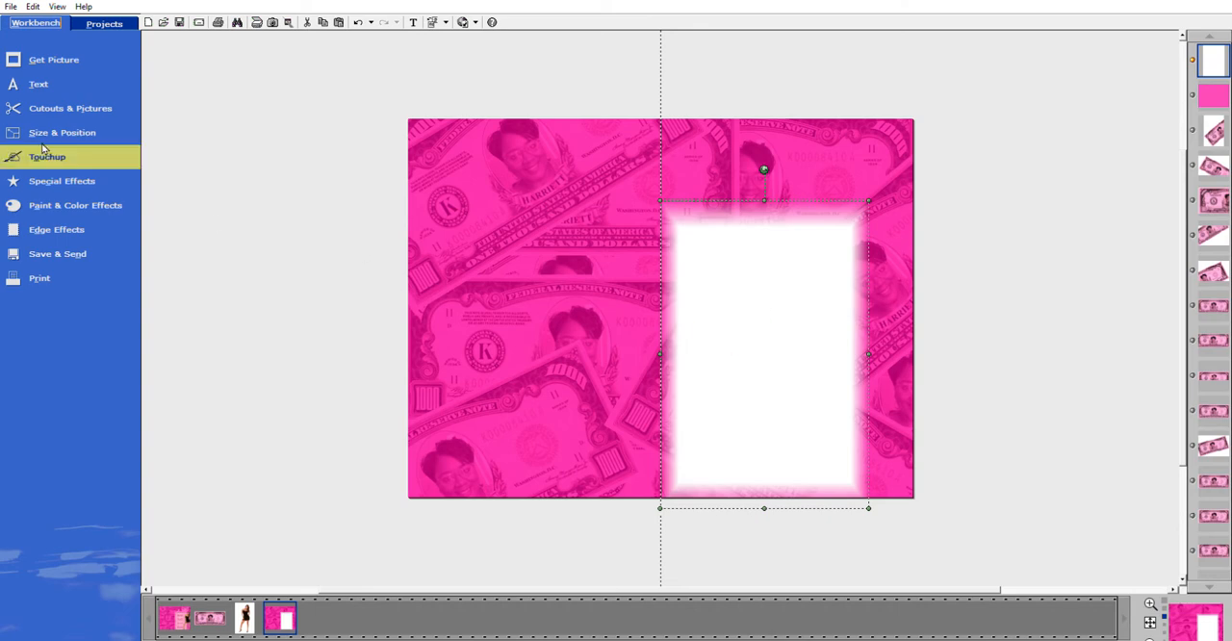
{"action": "left_click", "coordinate": [324, 172]}
{"action": "left_click_drag", "start_coordinate": [67, 199], "coordinate": [86, 193]}
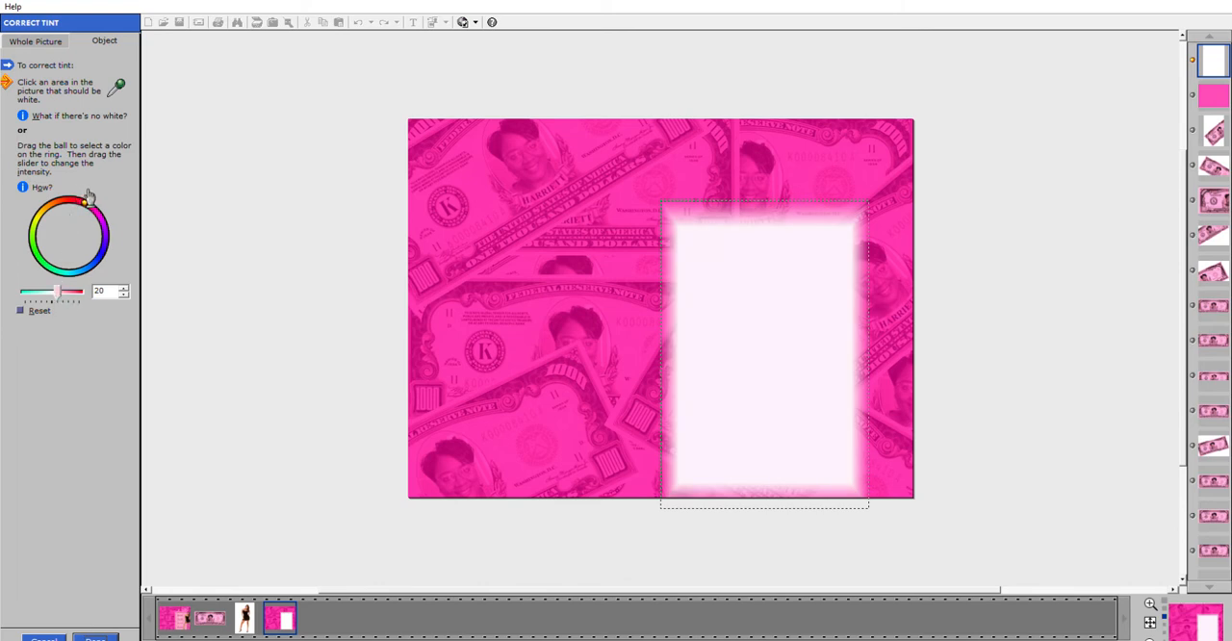
{"action": "left_click", "coordinate": [61, 290]}
{"action": "left_click_drag", "start_coordinate": [61, 286], "coordinate": [84, 289]}
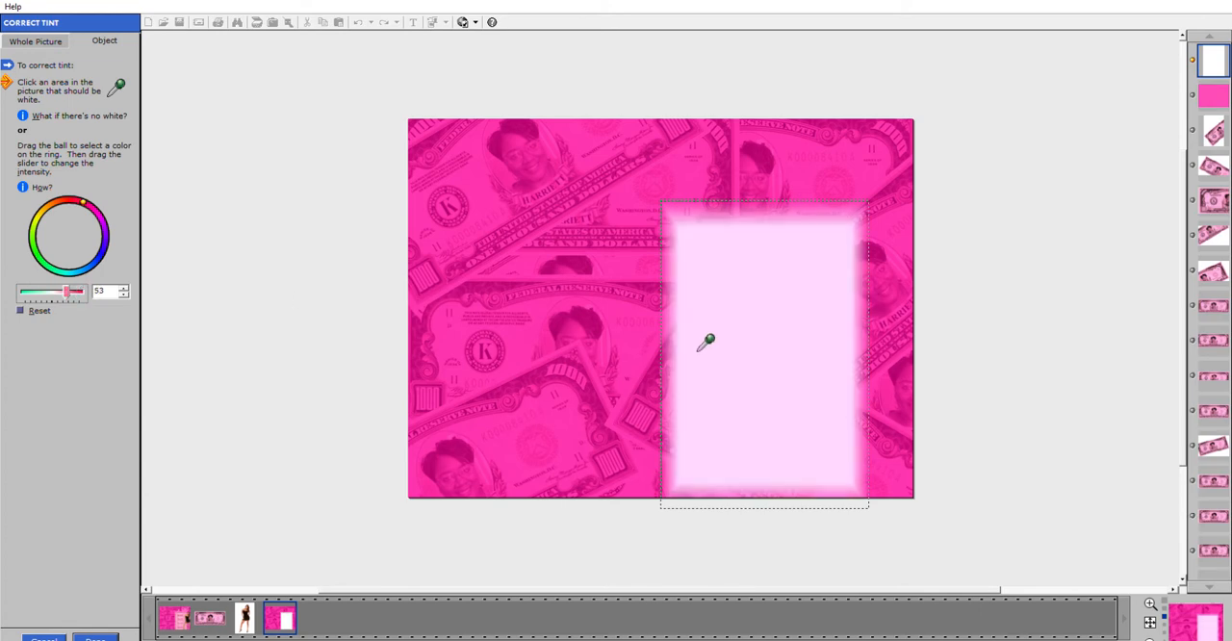
{"action": "left_click_drag", "start_coordinate": [73, 290], "coordinate": [81, 291]}
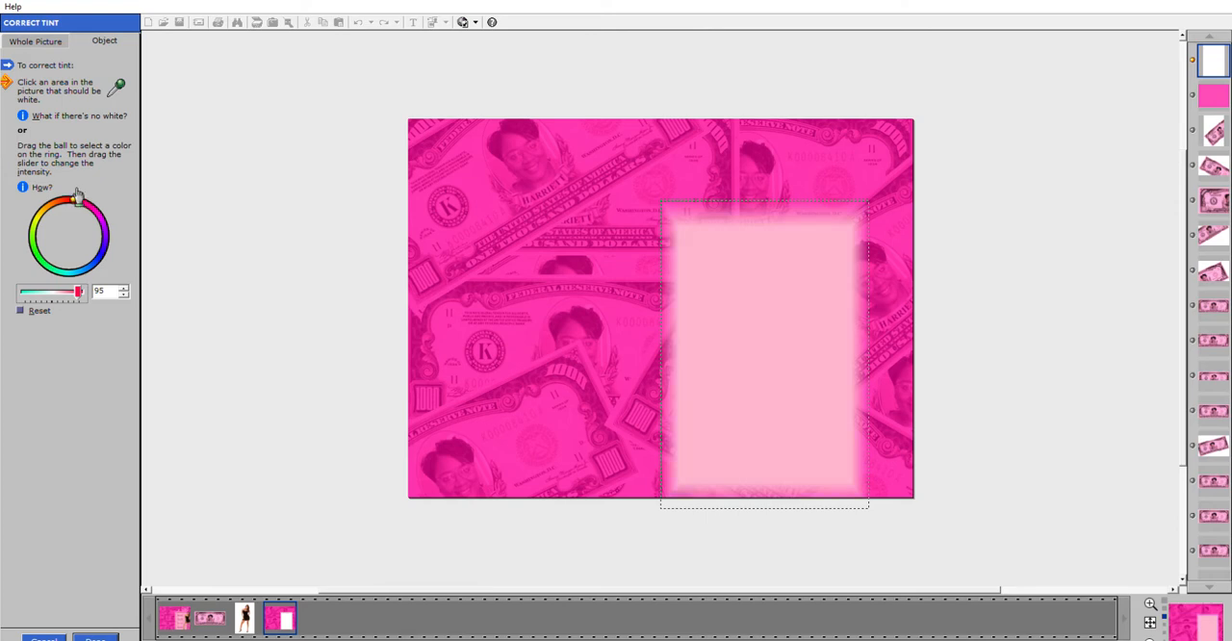
{"action": "left_click", "coordinate": [96, 638]}
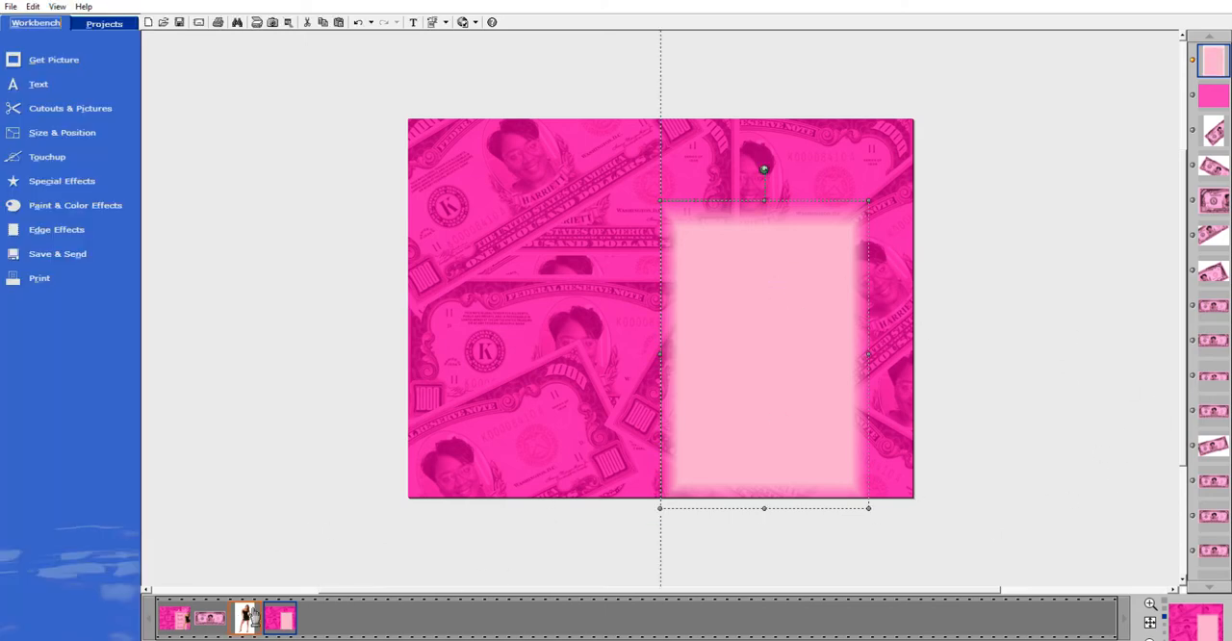
Add the cutout of the woman to the cover, enlarge it to nearly the pink panel's height, and stand it along the panel's right edge.
{"action": "left_click_drag", "start_coordinate": [253, 618], "coordinate": [863, 294]}
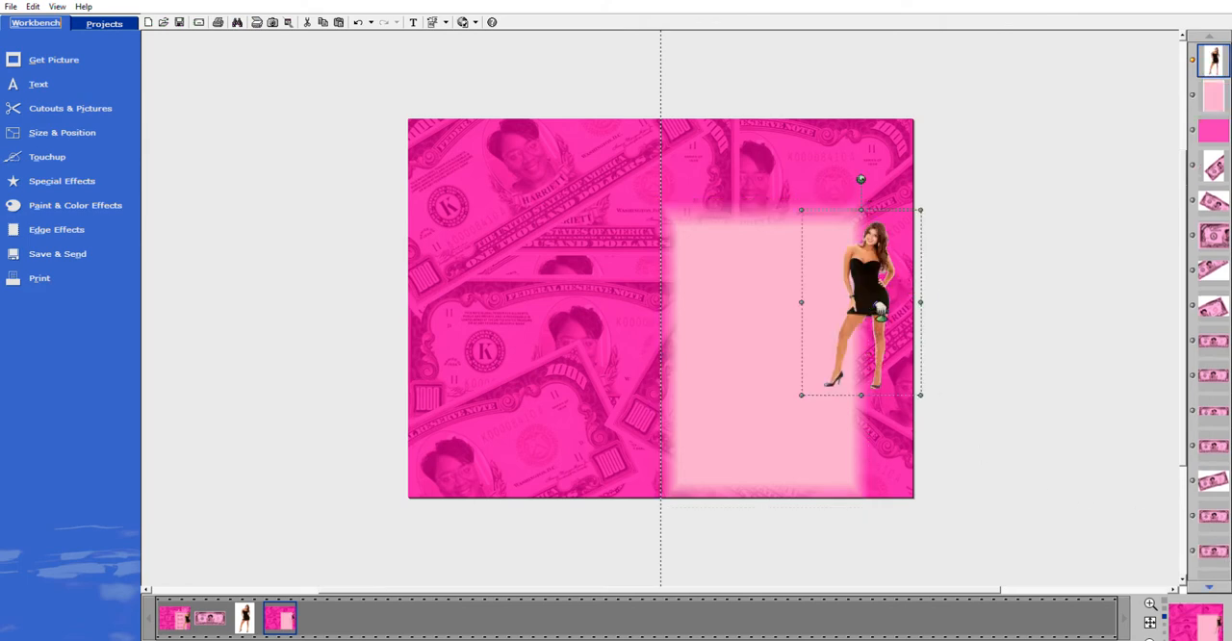
{"action": "left_click_drag", "start_coordinate": [802, 395], "coordinate": [776, 534]}
{"action": "left_click_drag", "start_coordinate": [864, 379], "coordinate": [899, 369]}
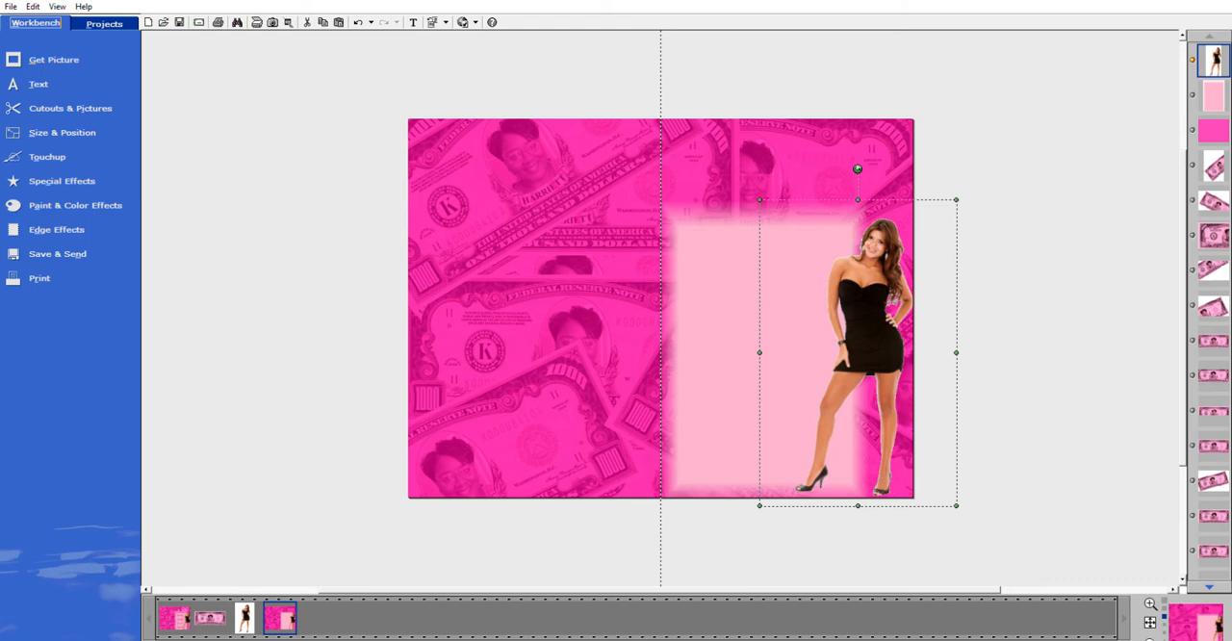
Nudge the upright banknote in the collage's upper-right area slightly right and down.
{"action": "left_click", "coordinate": [1208, 166]}
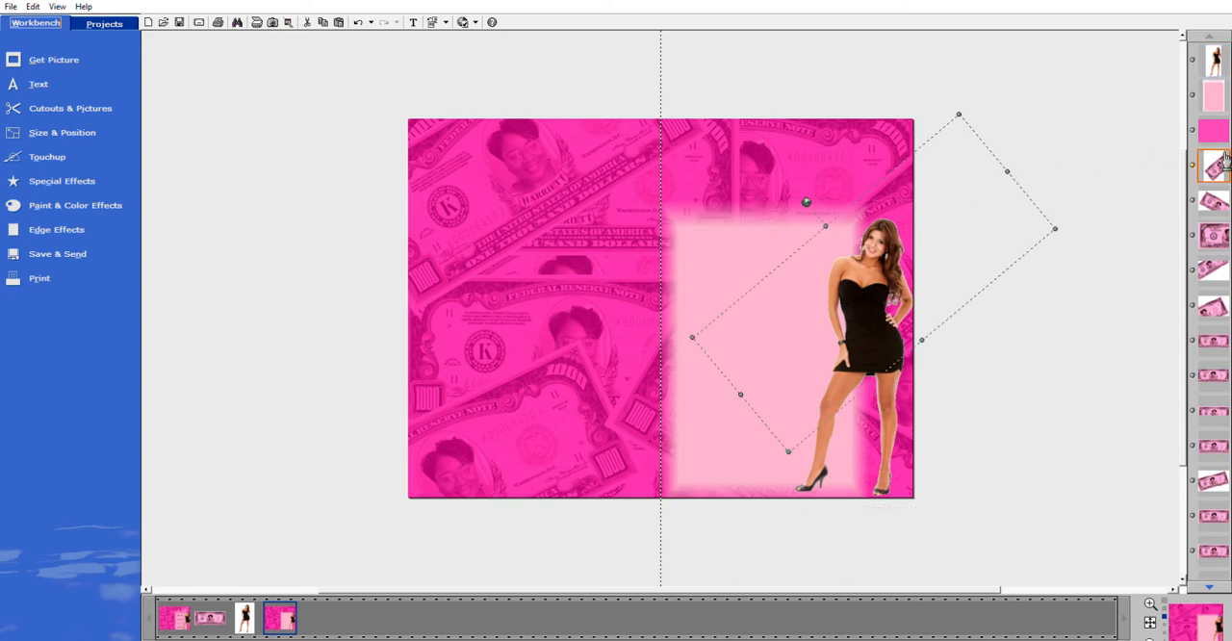
{"action": "left_click", "coordinate": [1214, 581]}
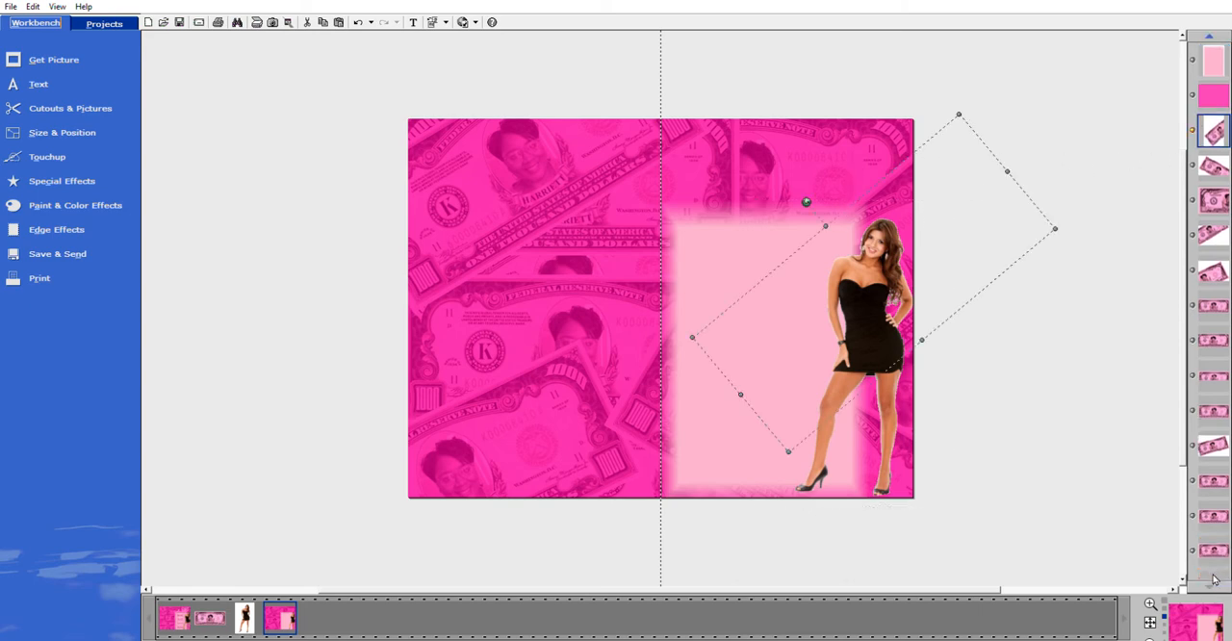
{"action": "left_click", "coordinate": [1213, 551]}
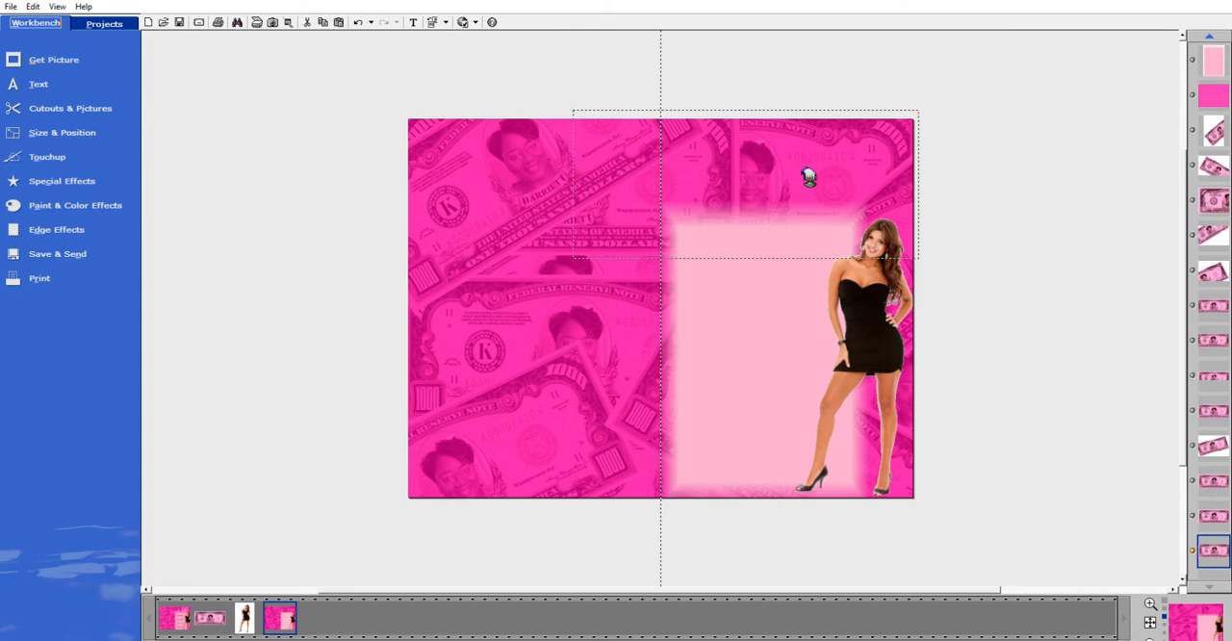
{"action": "left_click_drag", "start_coordinate": [805, 173], "coordinate": [813, 181]}
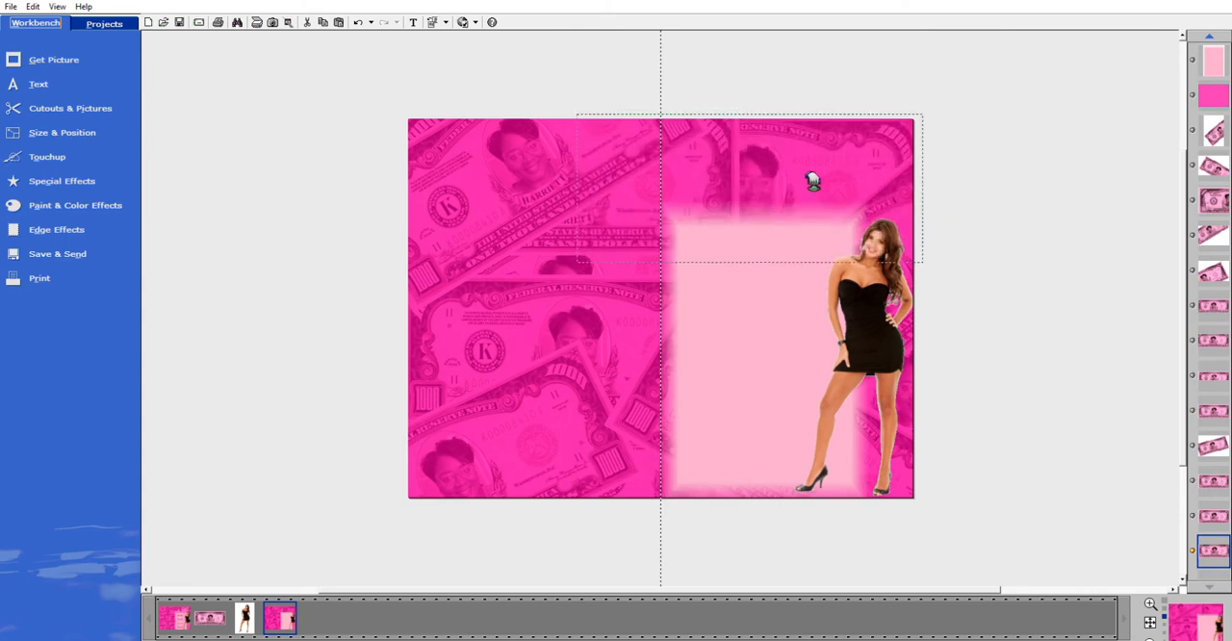
Shrink the pink overlay from its upper-left corner and tilt the exposed banknote near the top centre of the collage.
{"action": "left_click", "coordinate": [564, 233]}
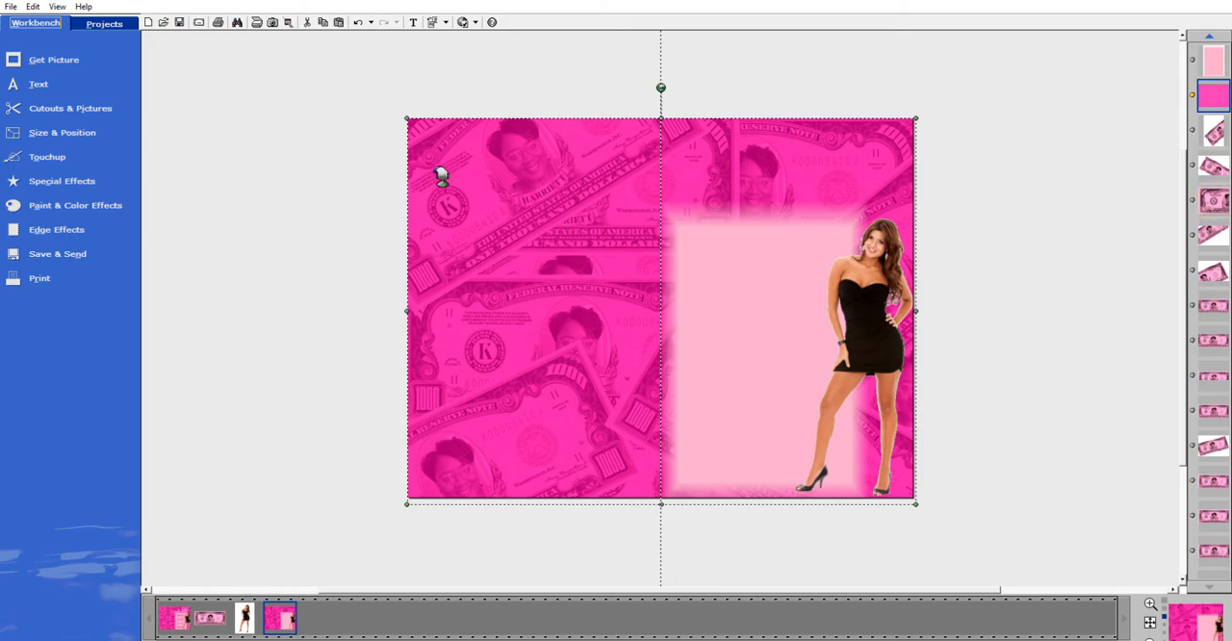
{"action": "left_click_drag", "start_coordinate": [410, 117], "coordinate": [612, 281]}
{"action": "left_click_drag", "start_coordinate": [652, 201], "coordinate": [537, 193]}
{"action": "left_click", "coordinate": [713, 188]}
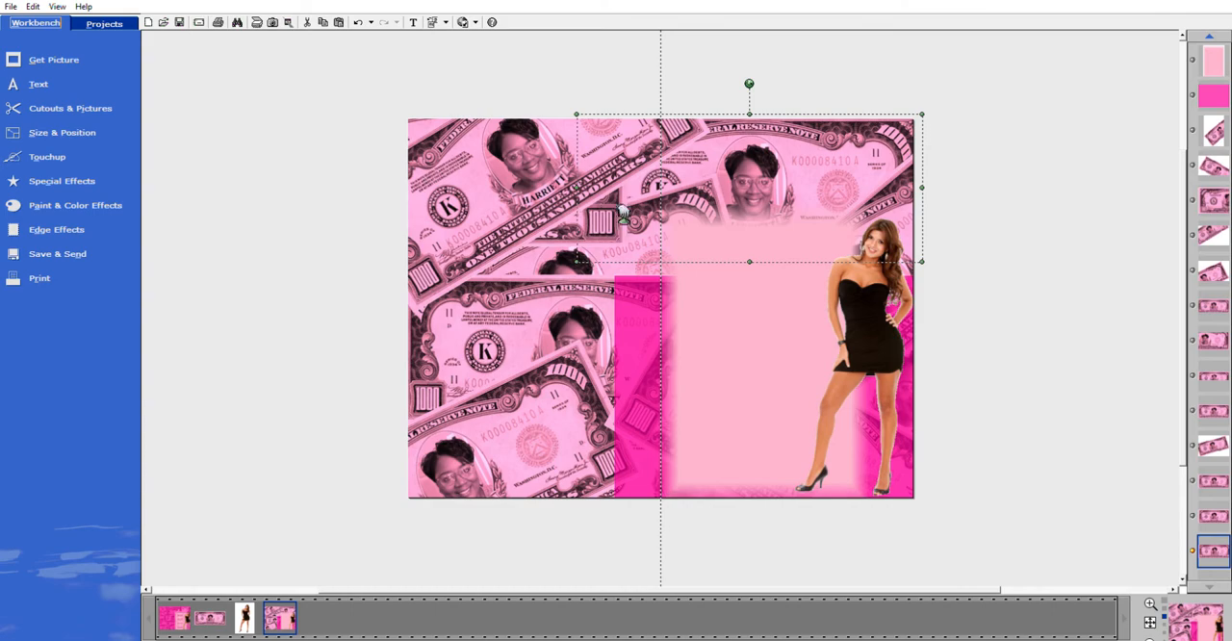
Stretch the pink overlay's upper-left corner back out to cover the whole canvas.
{"action": "left_click", "coordinate": [629, 307]}
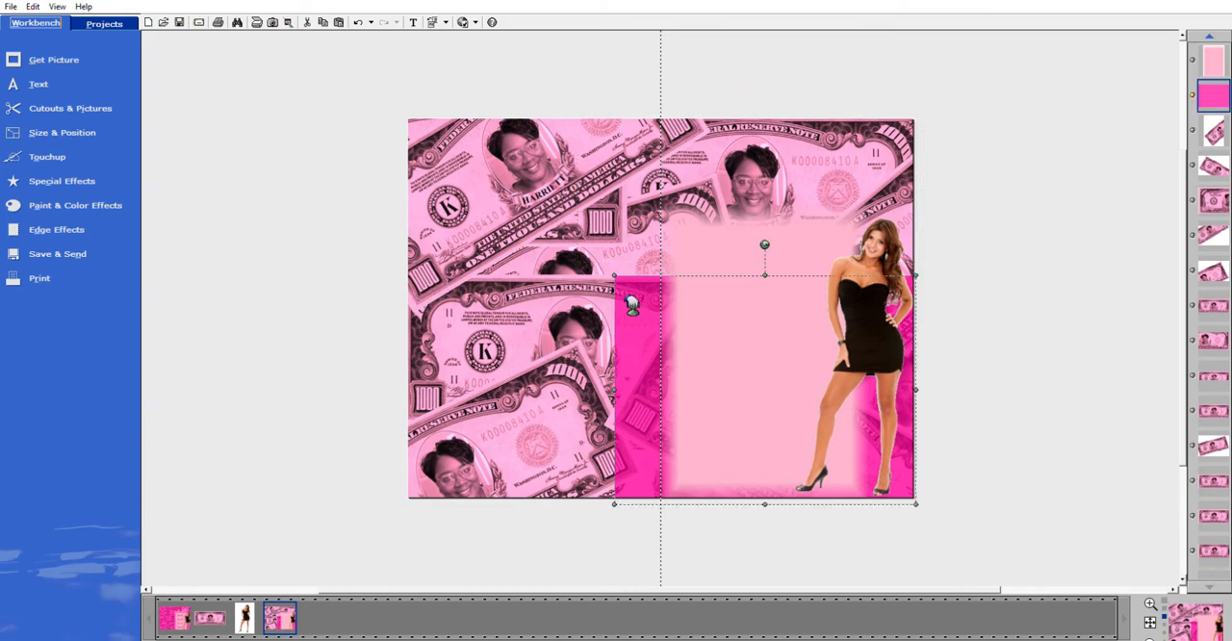
{"action": "left_click_drag", "start_coordinate": [616, 274], "coordinate": [393, 143]}
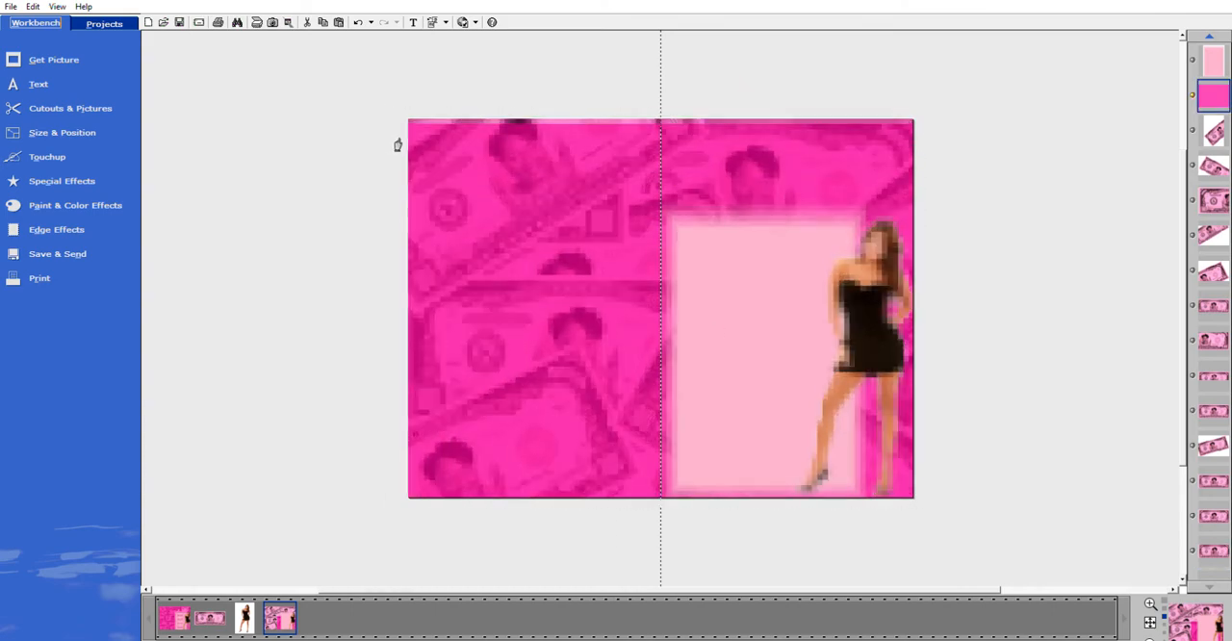
{"action": "left_click", "coordinate": [1035, 315]}
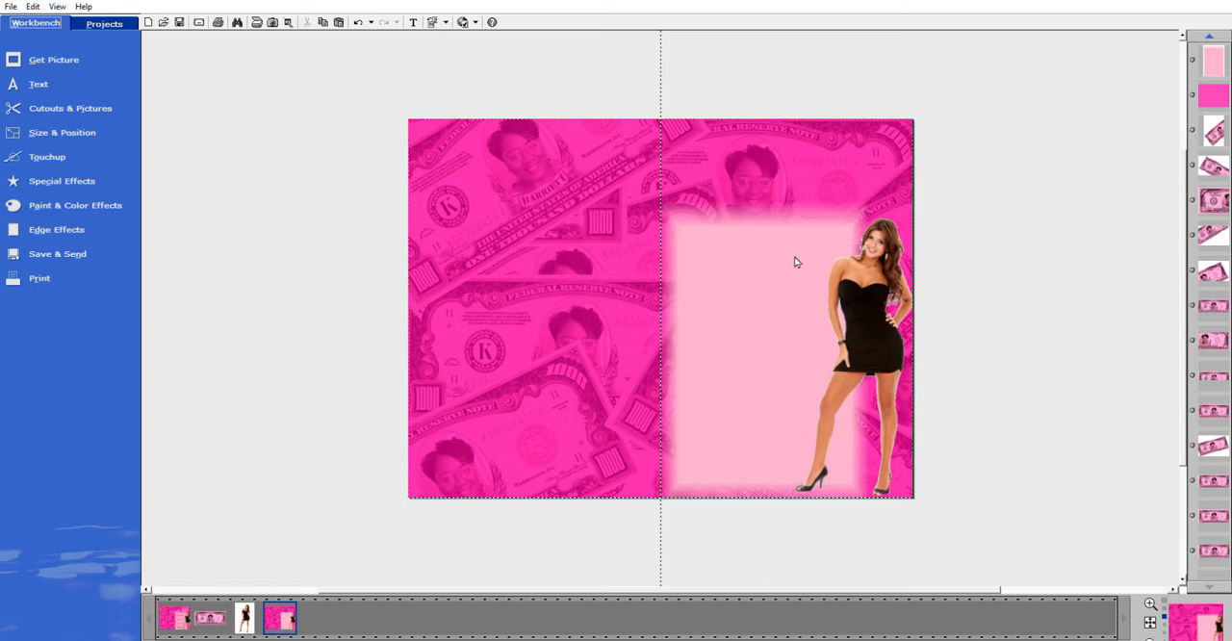
Pull back the overlay's lower-right corner, shift the tilted lower-centre banknote left, and stretch the overlay over the full canvas again.
{"action": "left_click", "coordinate": [587, 147]}
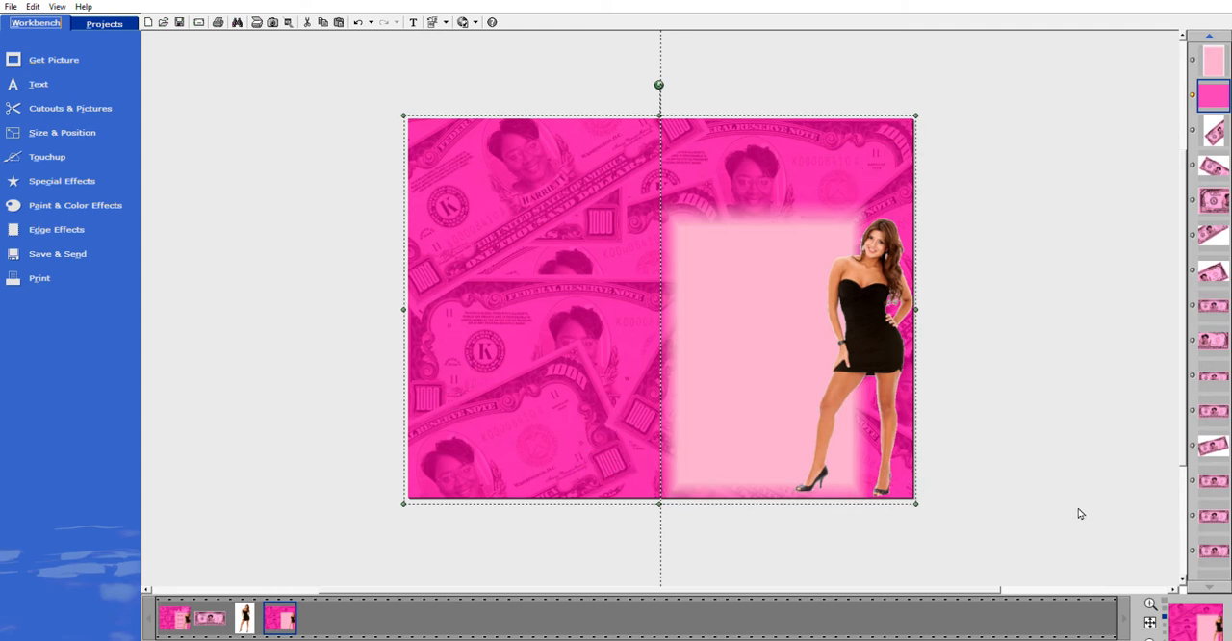
{"action": "left_click", "coordinate": [761, 499]}
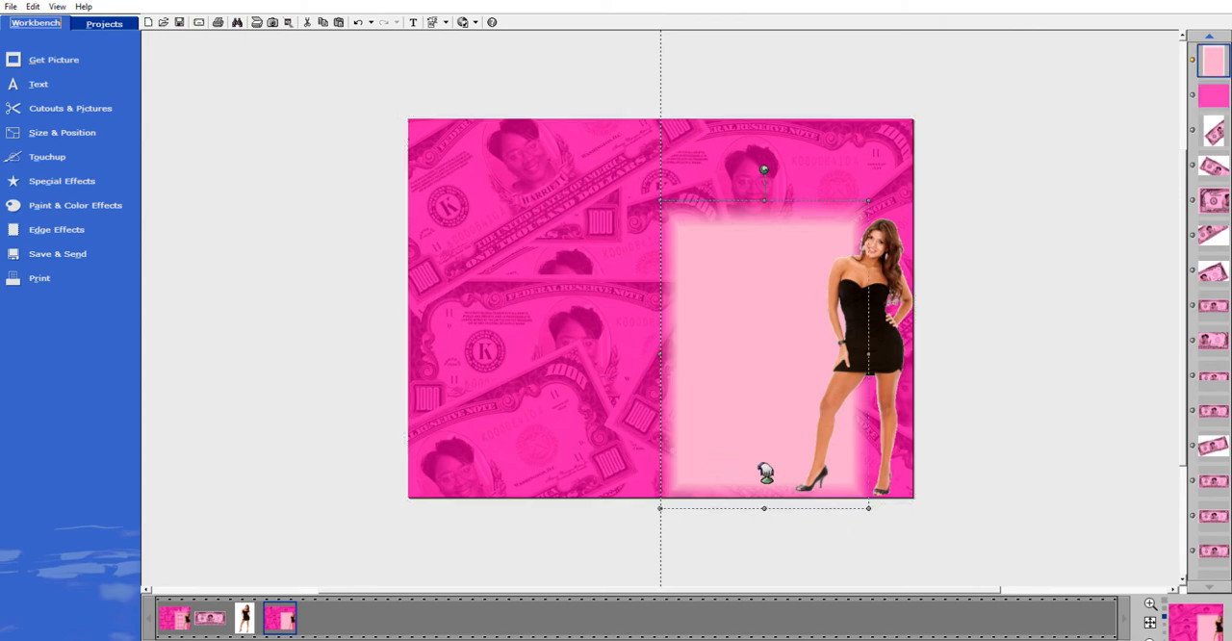
{"action": "left_click", "coordinate": [910, 478]}
{"action": "left_click_drag", "start_coordinate": [922, 497], "coordinate": [869, 472]}
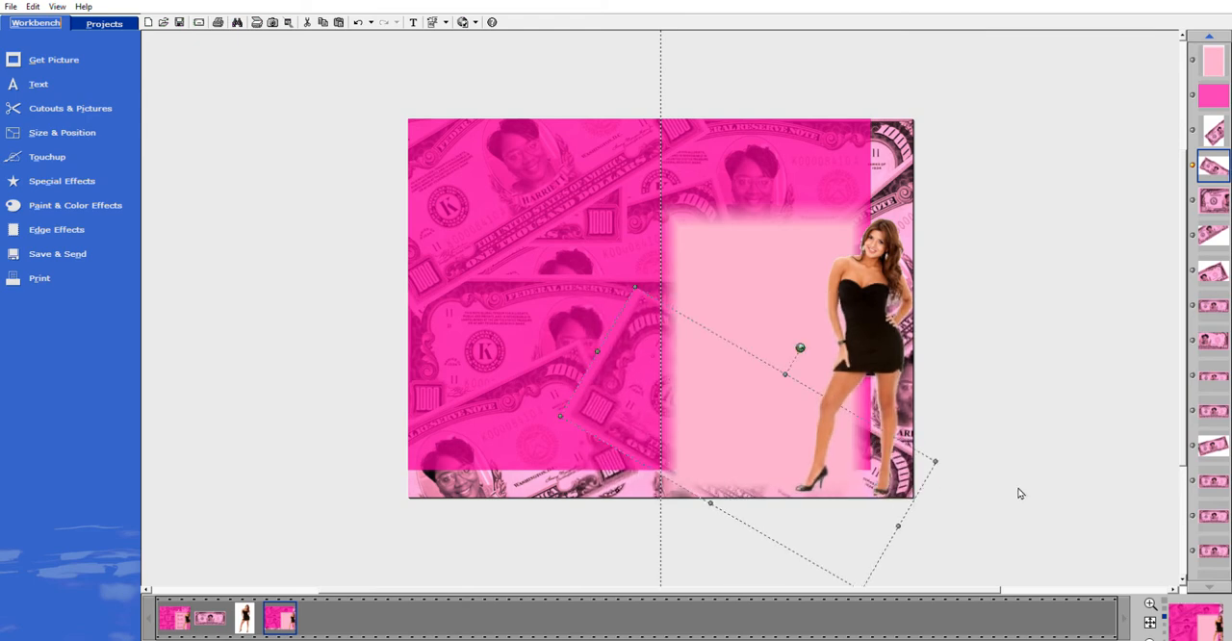
{"action": "left_click", "coordinate": [488, 294]}
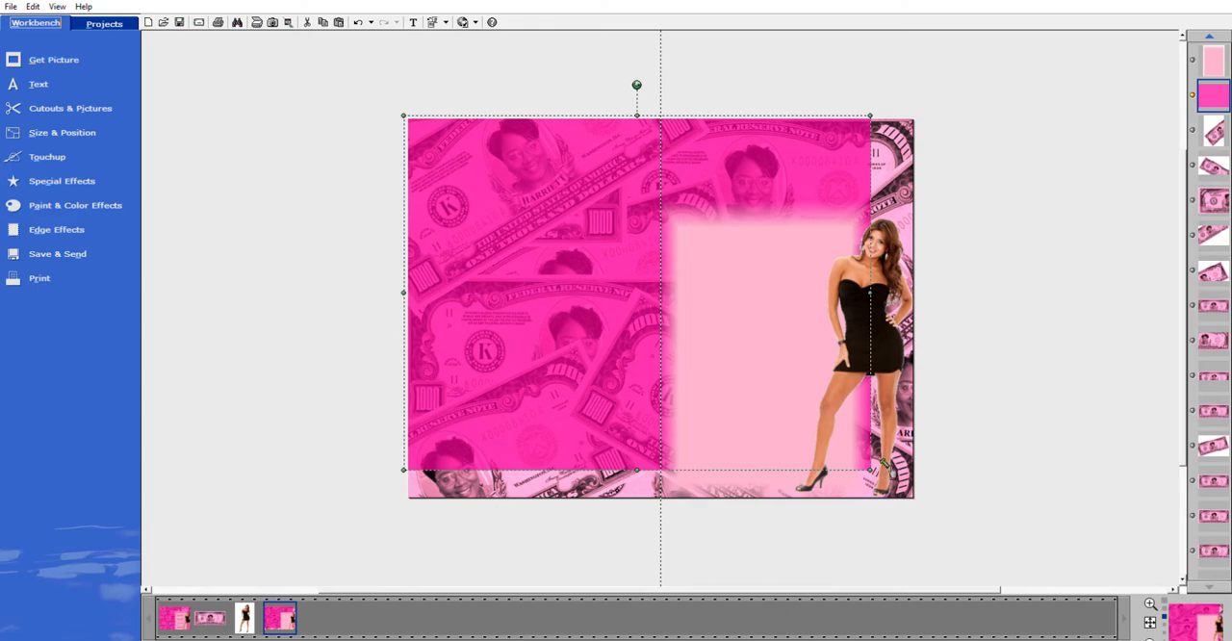
{"action": "left_click_drag", "start_coordinate": [872, 470], "coordinate": [915, 498]}
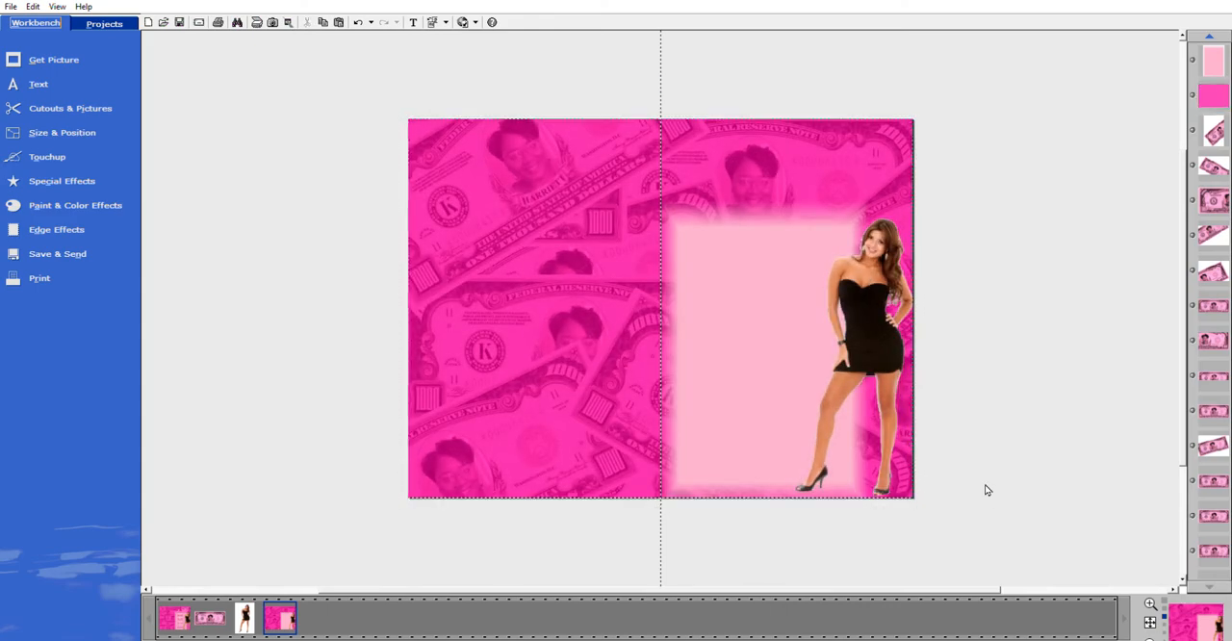
Apply a Soft shadow to the woman cutout and offset it slightly down and to the left.
{"action": "left_click", "coordinate": [853, 313]}
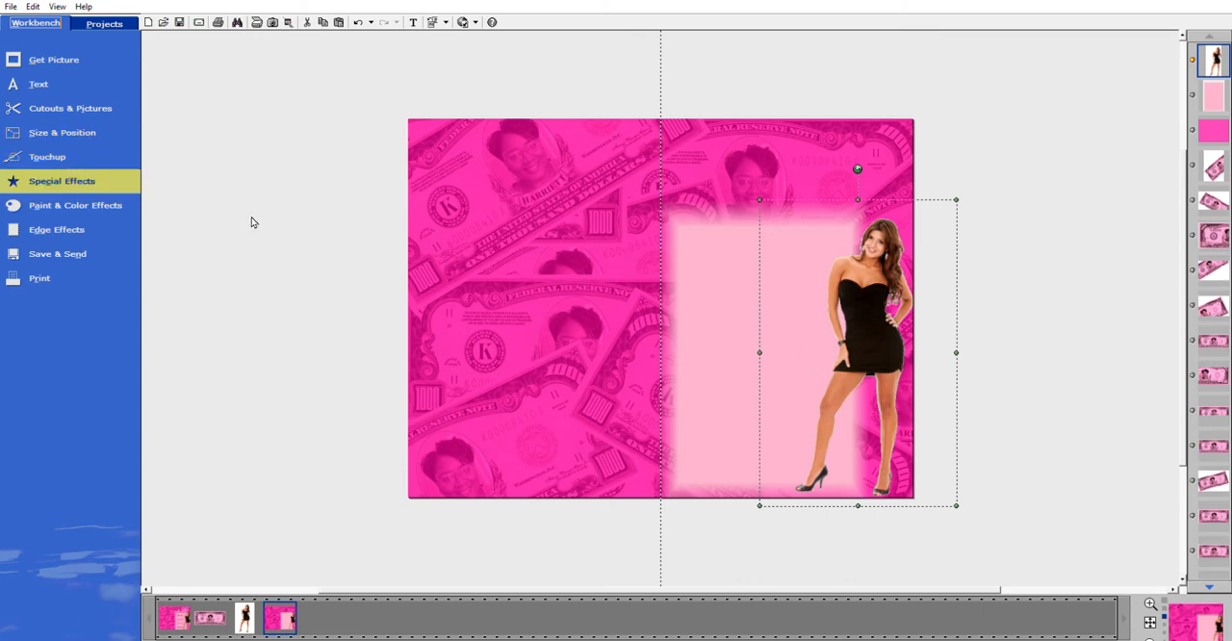
{"action": "left_click", "coordinate": [88, 106]}
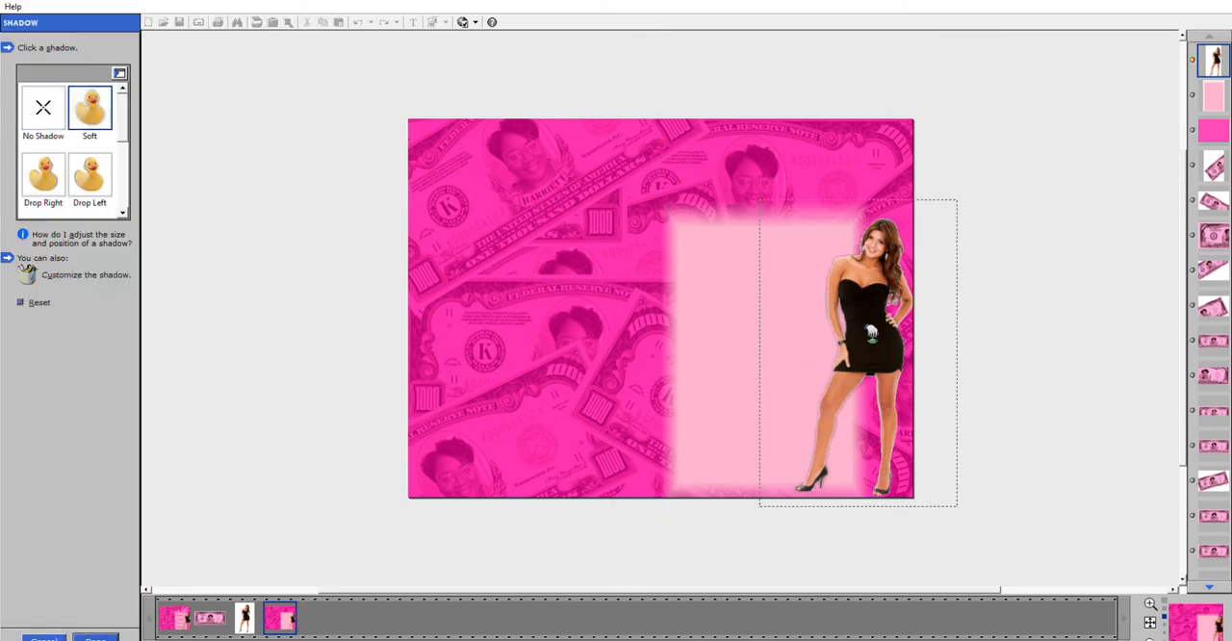
{"action": "left_click_drag", "start_coordinate": [871, 332], "coordinate": [869, 336]}
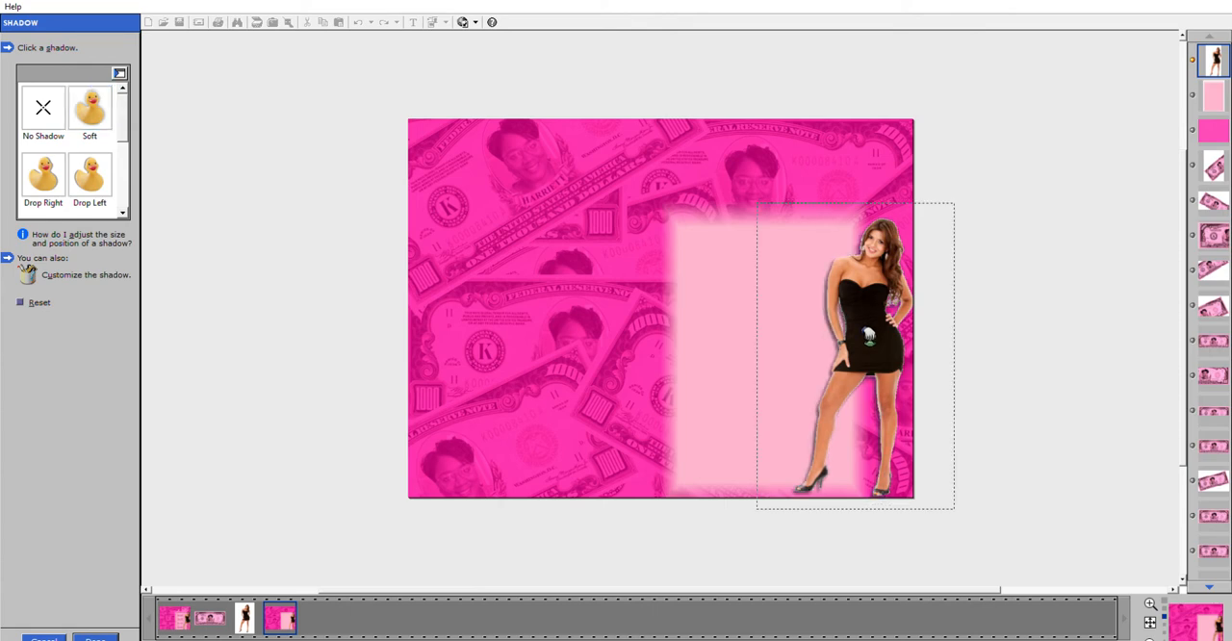
Customize the woman's shadow with an edge softness of 28 and a transparency of 11, and apply it.
{"action": "left_click", "coordinate": [37, 273]}
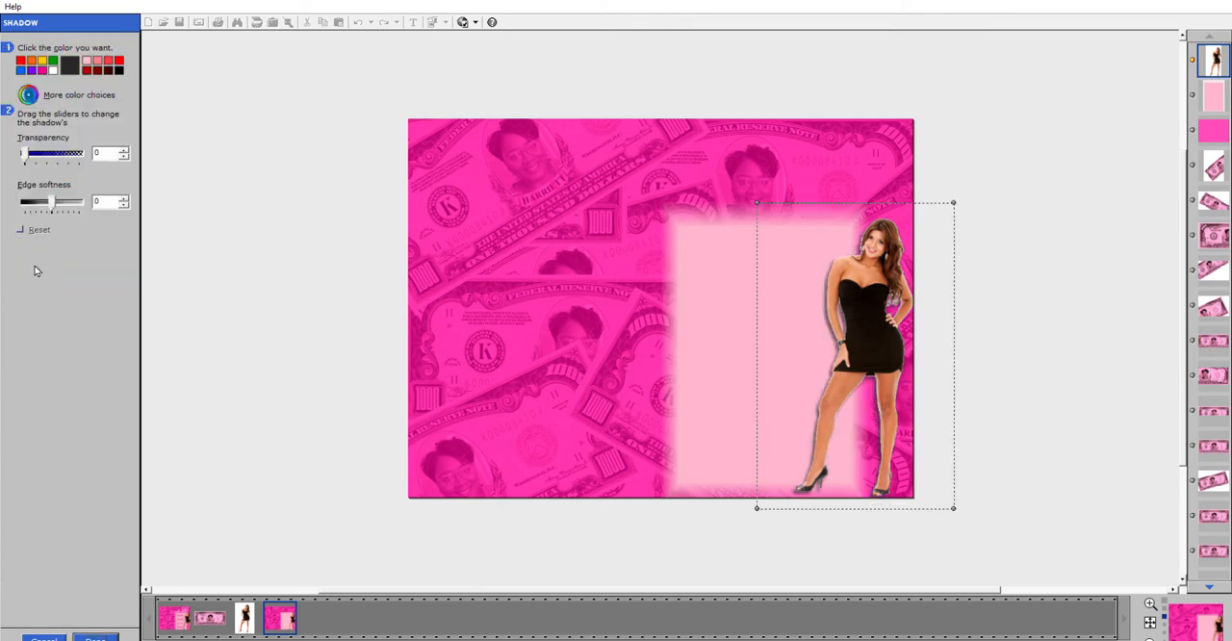
{"action": "left_click", "coordinate": [50, 200]}
{"action": "left_click_drag", "start_coordinate": [53, 200], "coordinate": [62, 197]}
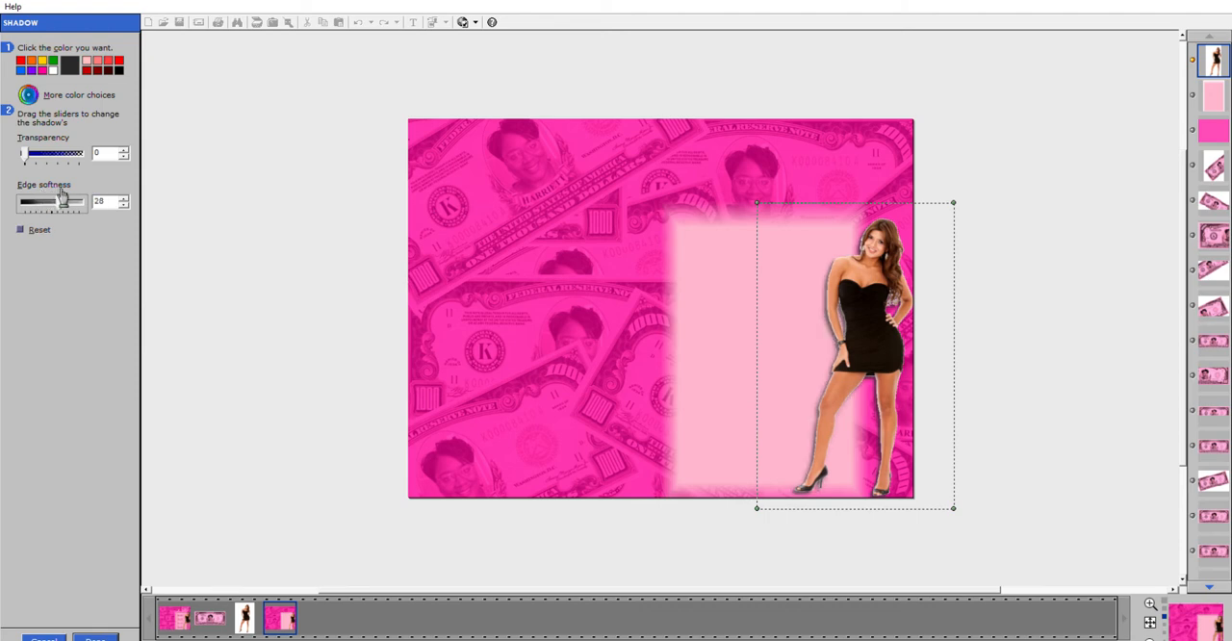
{"action": "left_click", "coordinate": [34, 150]}
{"action": "left_click_drag", "start_coordinate": [34, 151], "coordinate": [37, 152]}
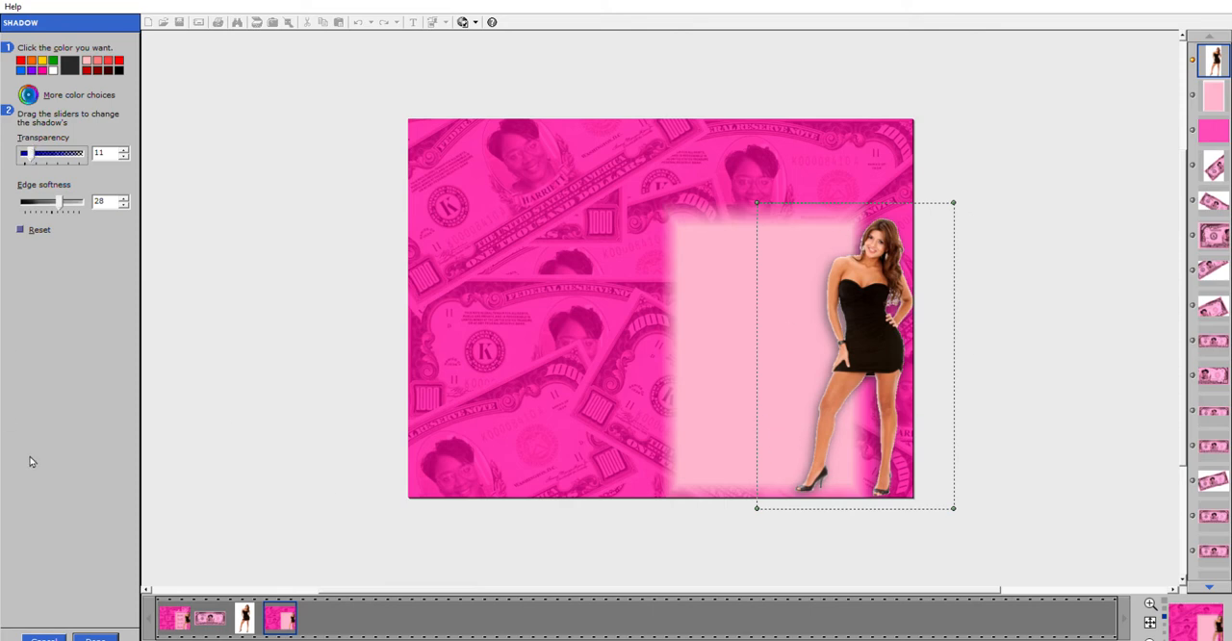
{"action": "left_click", "coordinate": [95, 638]}
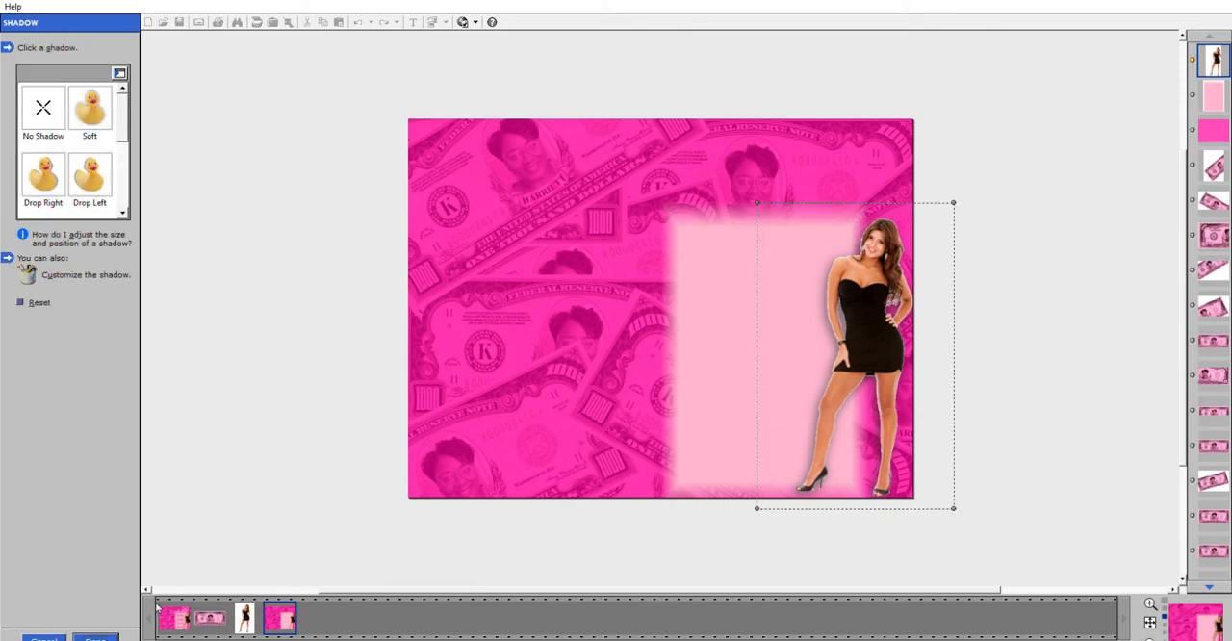
{"action": "left_click", "coordinate": [96, 638]}
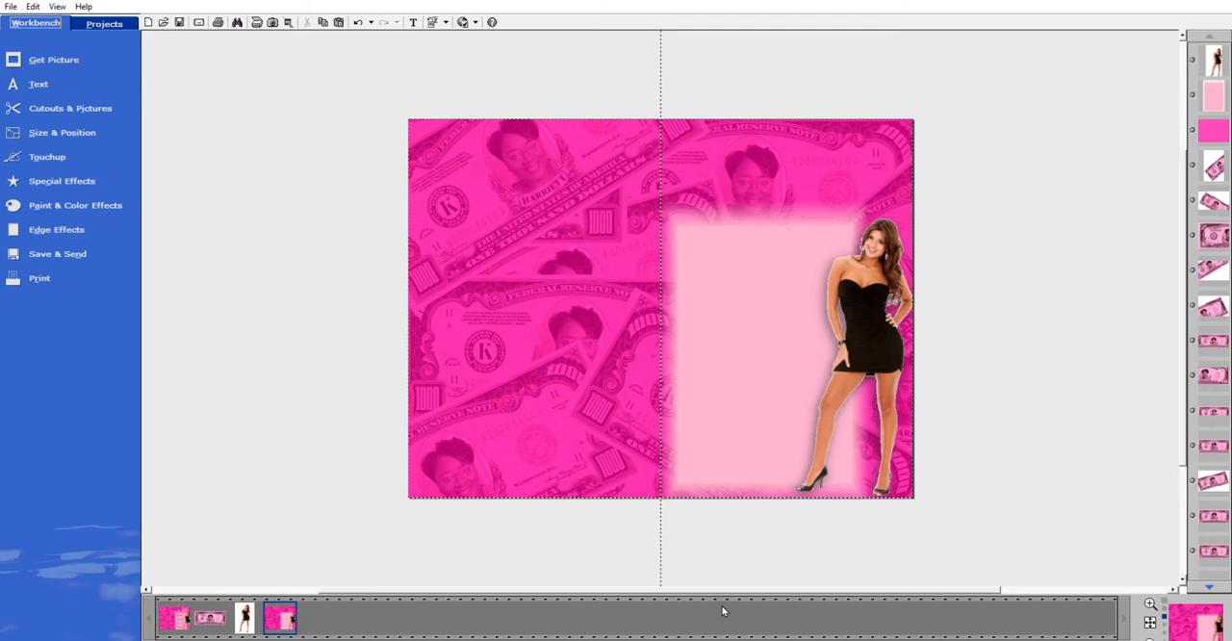
Insert a new text object on the cover and set its font to Rage Italic.
{"action": "left_click", "coordinate": [37, 83]}
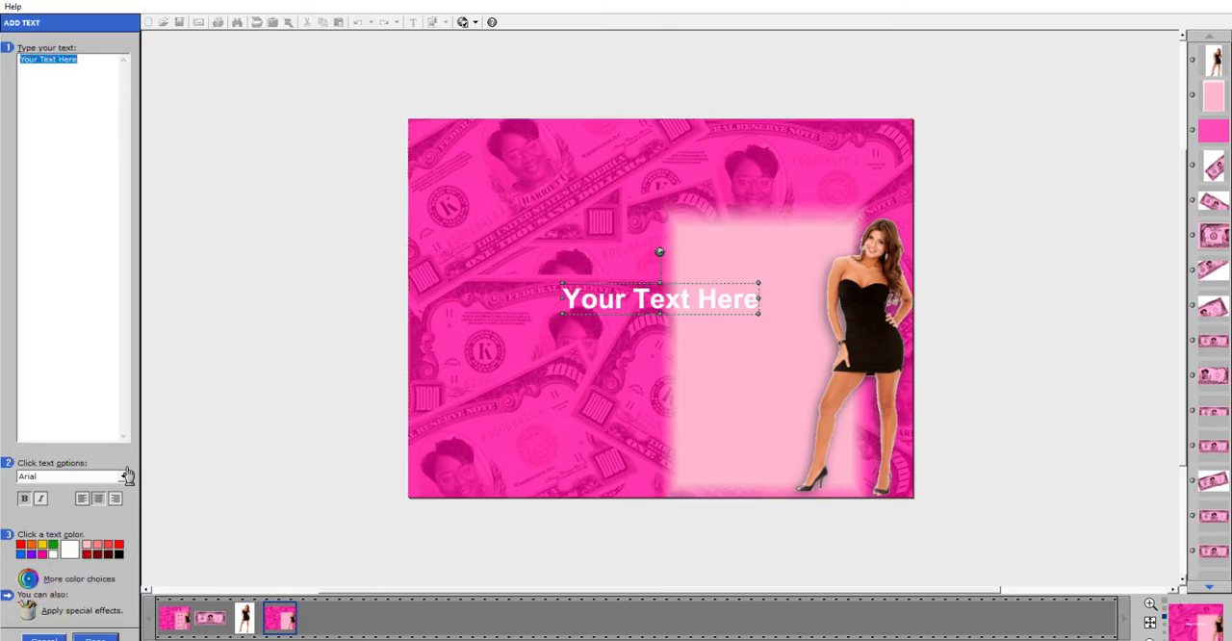
{"action": "left_click", "coordinate": [125, 473]}
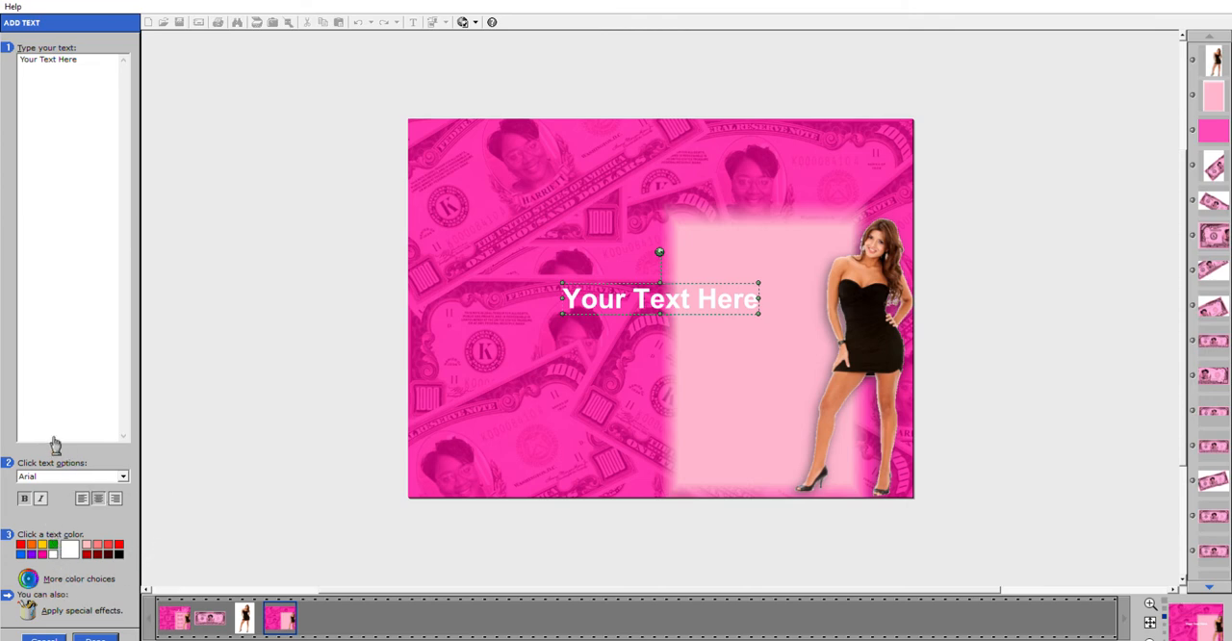
{"action": "left_click", "coordinate": [43, 474]}
{"action": "left_click", "coordinate": [43, 474]}
{"action": "left_click", "coordinate": [84, 577]}
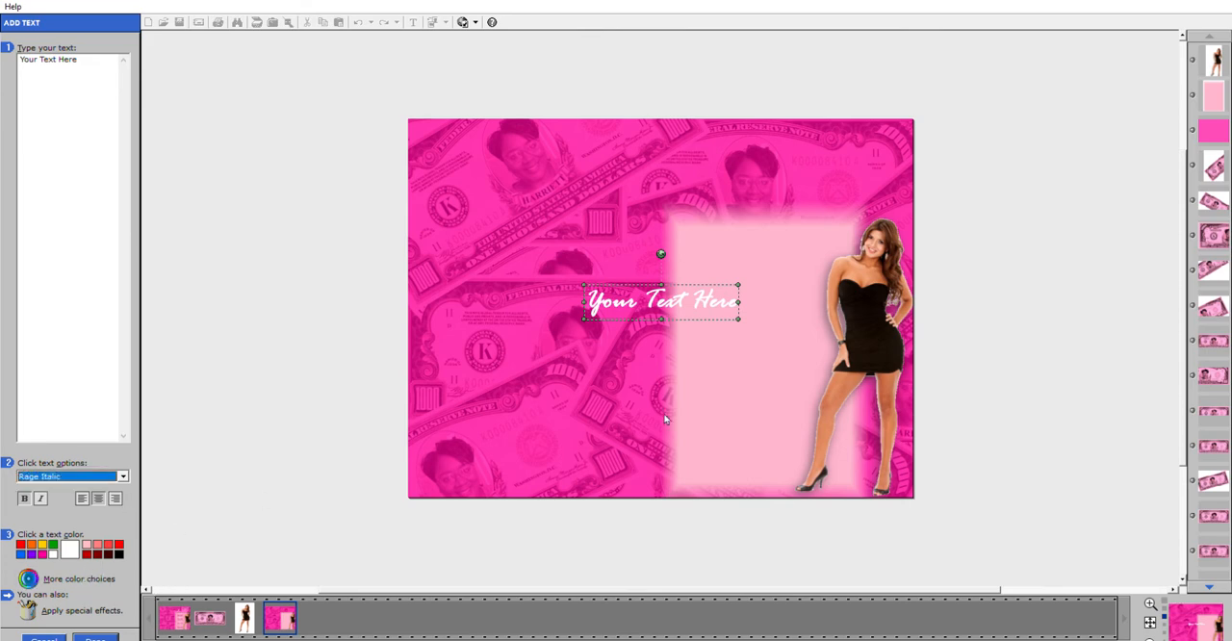
Move the text object to the upper edge of the light pink panel and replace its placeholder wording with "dream".
{"action": "left_click_drag", "start_coordinate": [713, 313], "coordinate": [817, 217]}
{"action": "left_click_drag", "start_coordinate": [111, 65], "coordinate": [20, 60]}
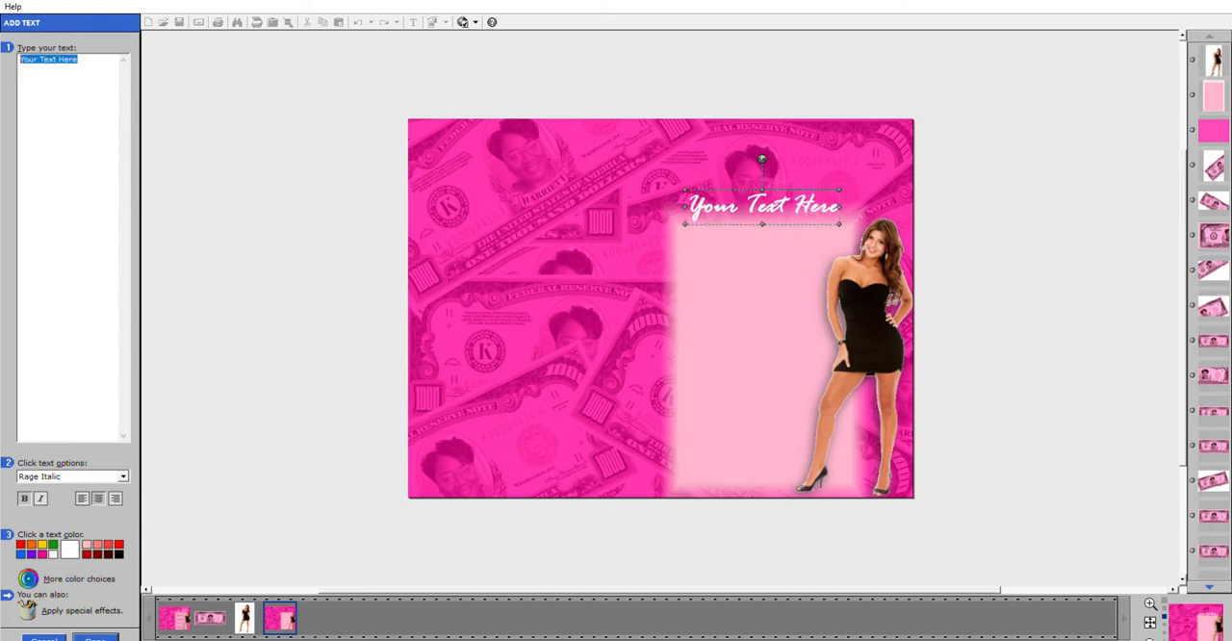
{"action": "type", "text": "dream"}
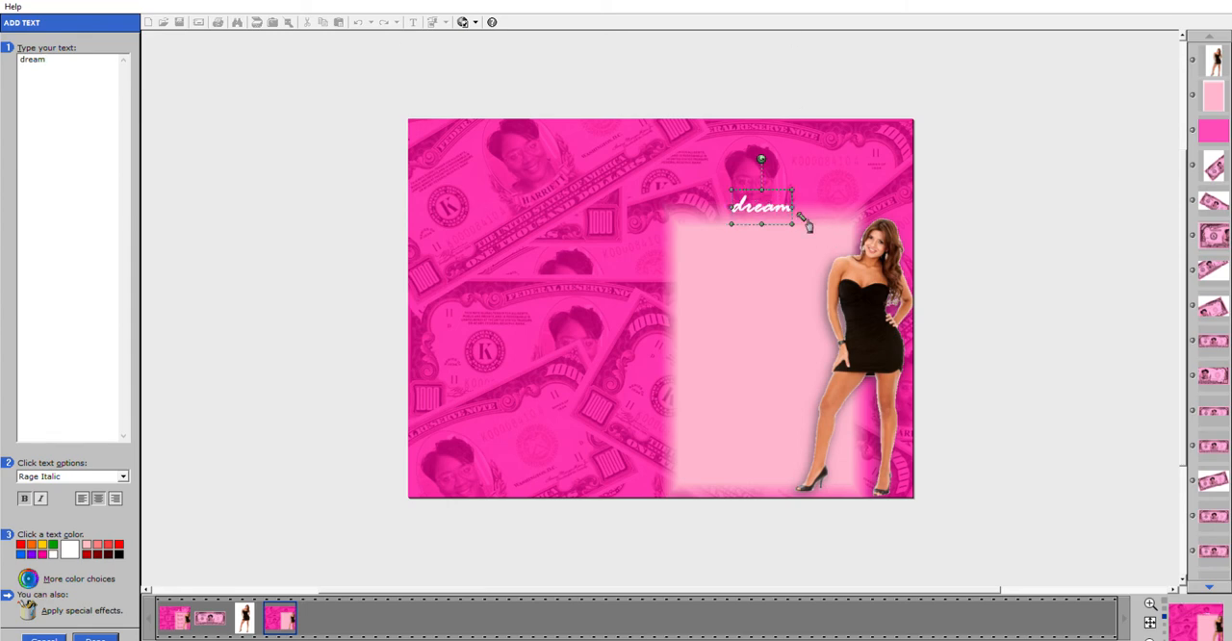
Remove the bold from "dream" and enlarge it to span the top of the light pink panel, just above the woman's head.
{"action": "left_click_drag", "start_coordinate": [793, 223], "coordinate": [922, 287]}
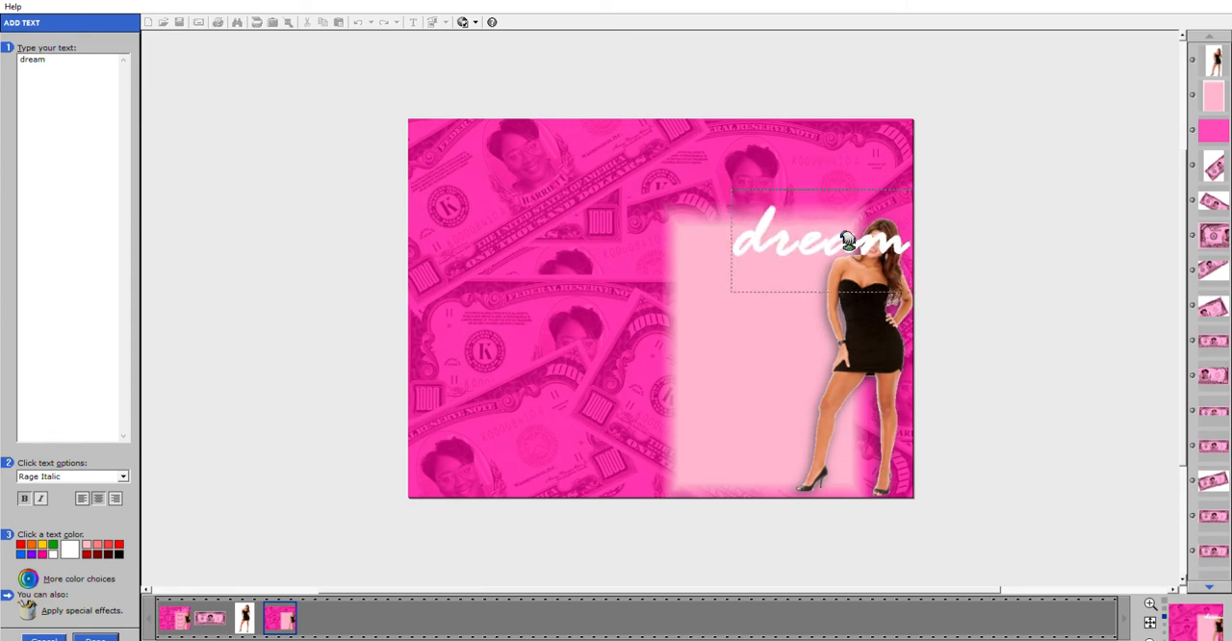
{"action": "left_click_drag", "start_coordinate": [848, 241], "coordinate": [801, 205]}
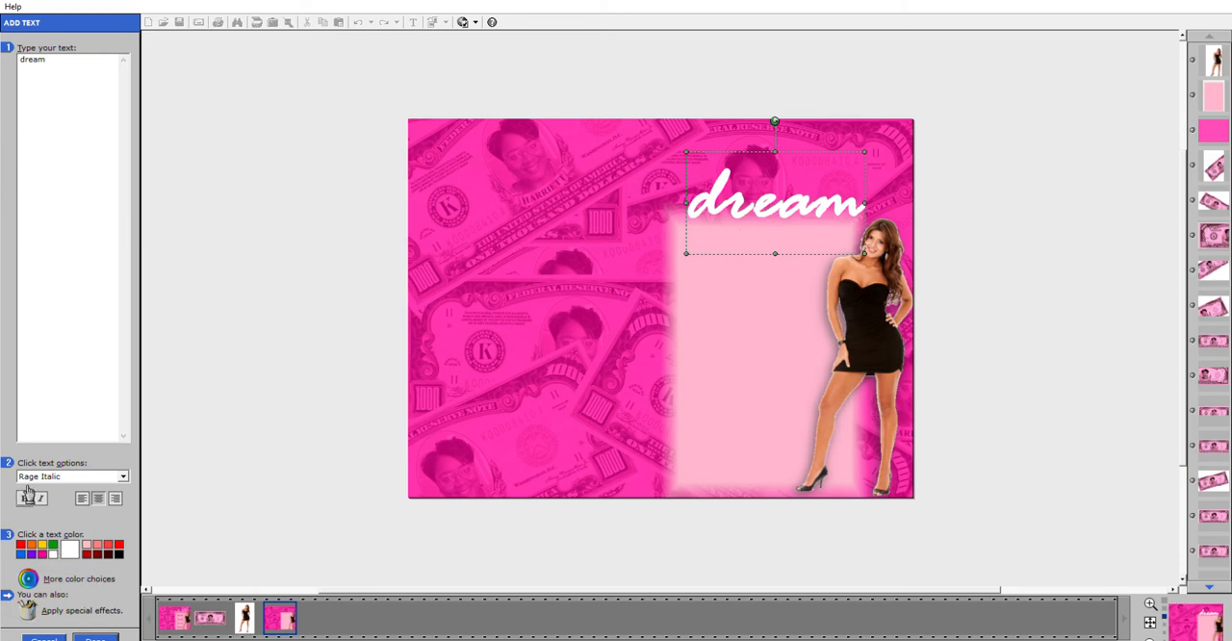
{"action": "left_click", "coordinate": [26, 497]}
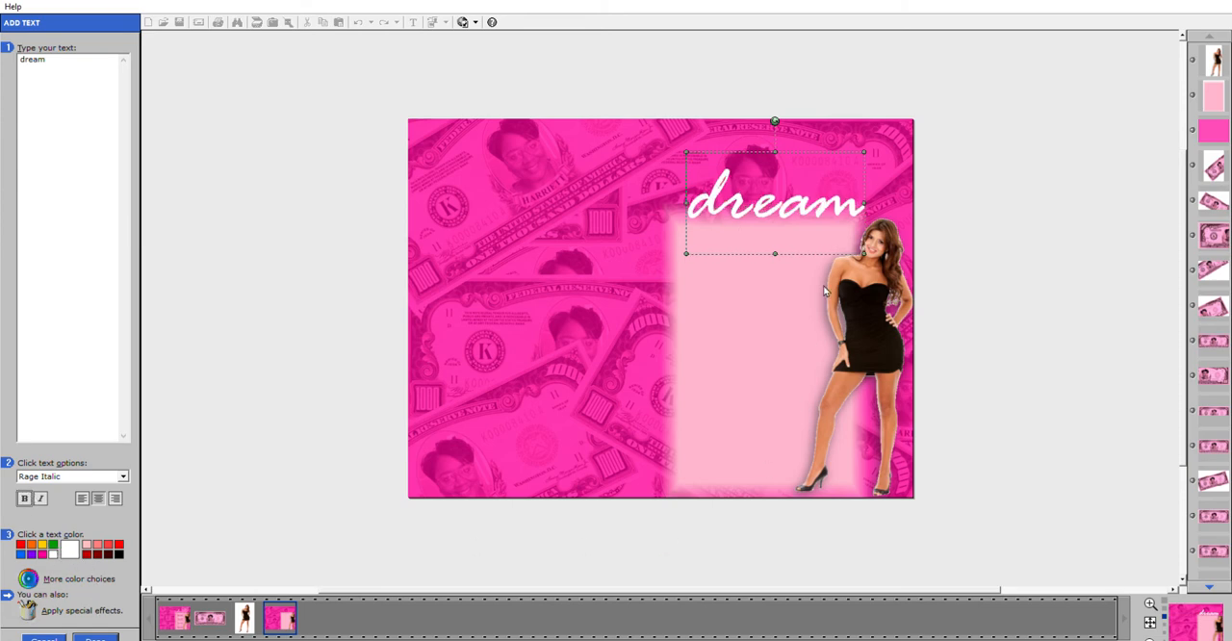
{"action": "left_click", "coordinate": [829, 200]}
{"action": "left_click_drag", "start_coordinate": [872, 146], "coordinate": [905, 129]}
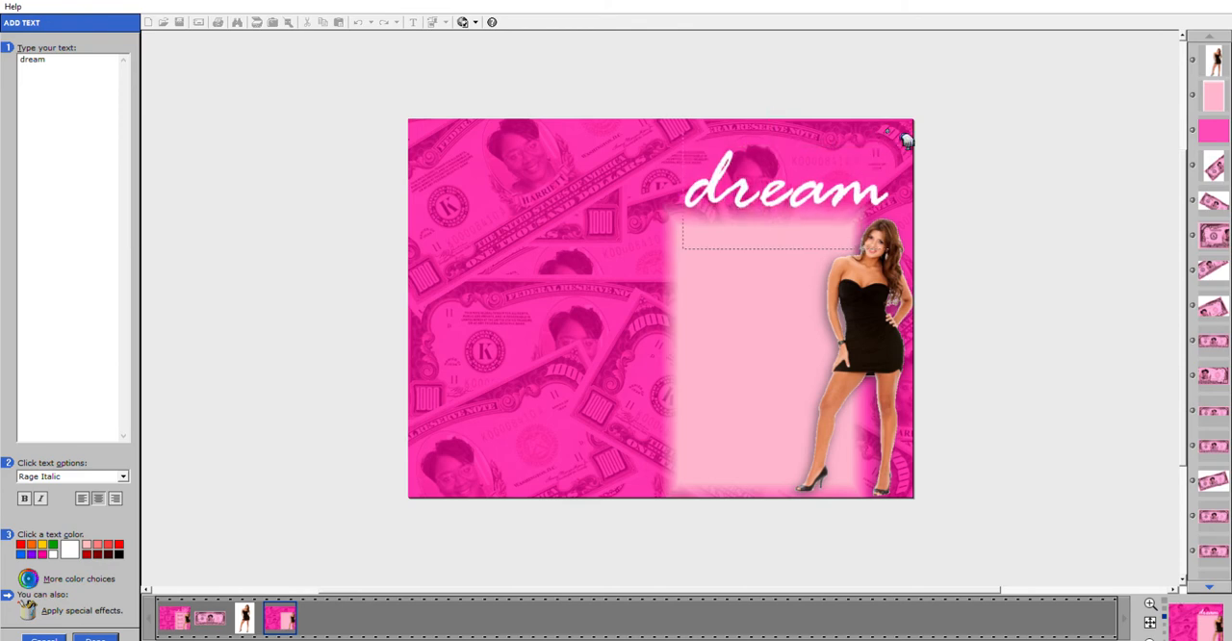
{"action": "left_click_drag", "start_coordinate": [733, 213], "coordinate": [734, 220]}
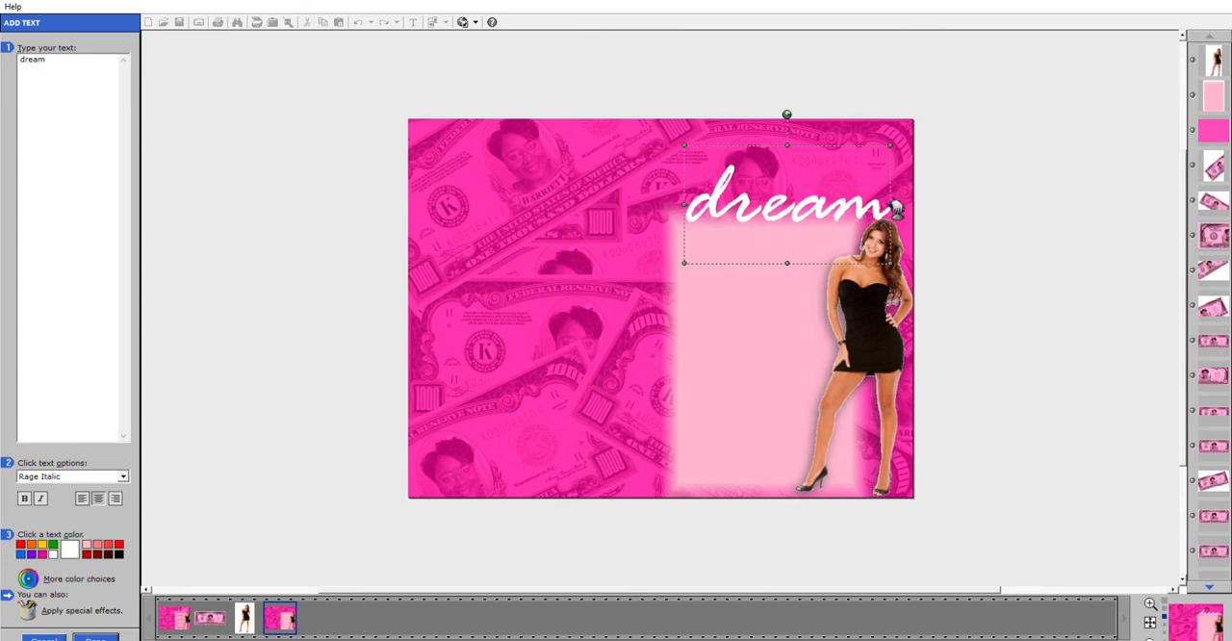
Resize and reposition "dream" so it sits over the light pink panel's upper edge, just inside the cover's right edge.
{"action": "left_click_drag", "start_coordinate": [893, 205], "coordinate": [915, 201]}
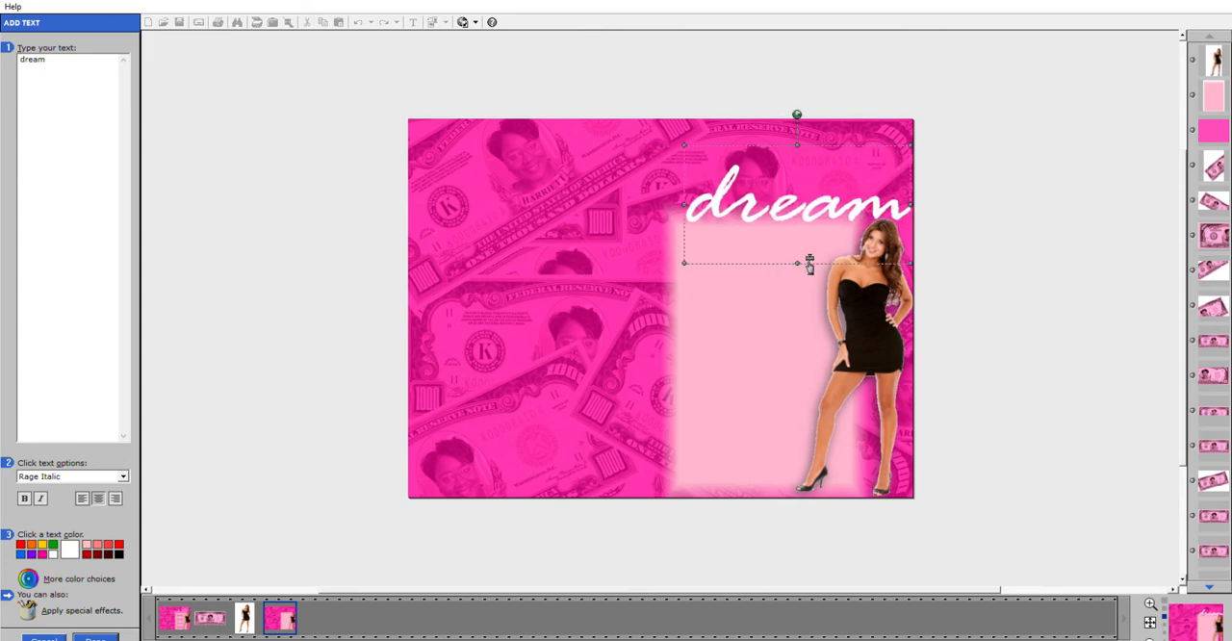
{"action": "left_click_drag", "start_coordinate": [806, 263], "coordinate": [808, 286]}
{"action": "left_click_drag", "start_coordinate": [809, 237], "coordinate": [807, 221]}
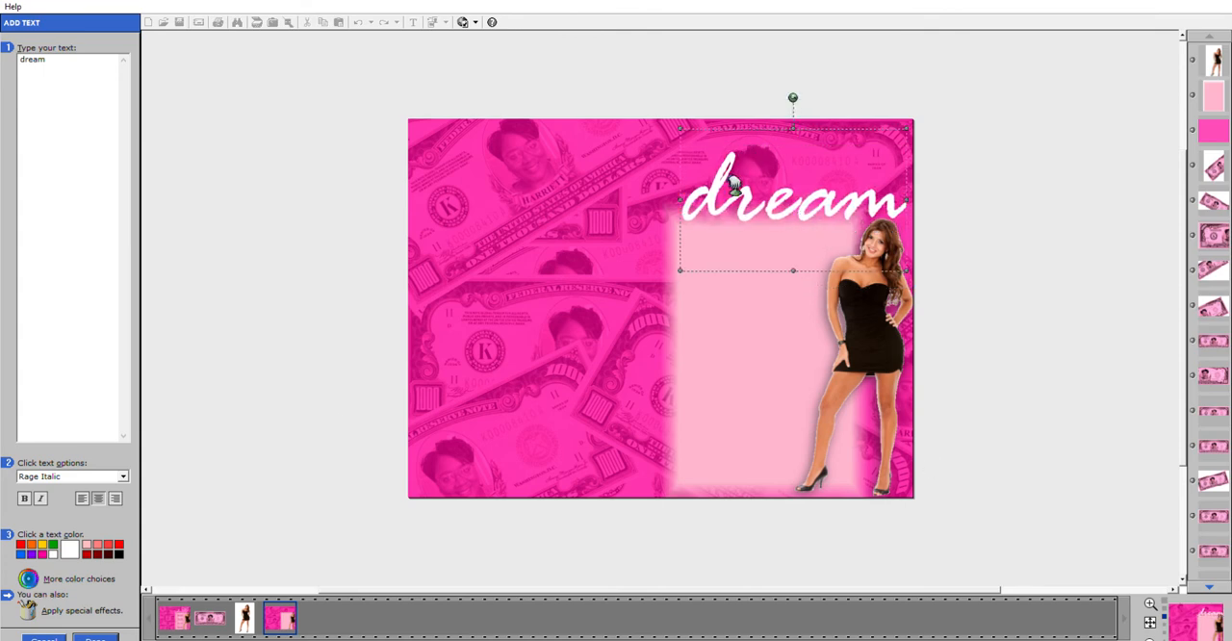
{"action": "left_click_drag", "start_coordinate": [690, 187], "coordinate": [701, 196]}
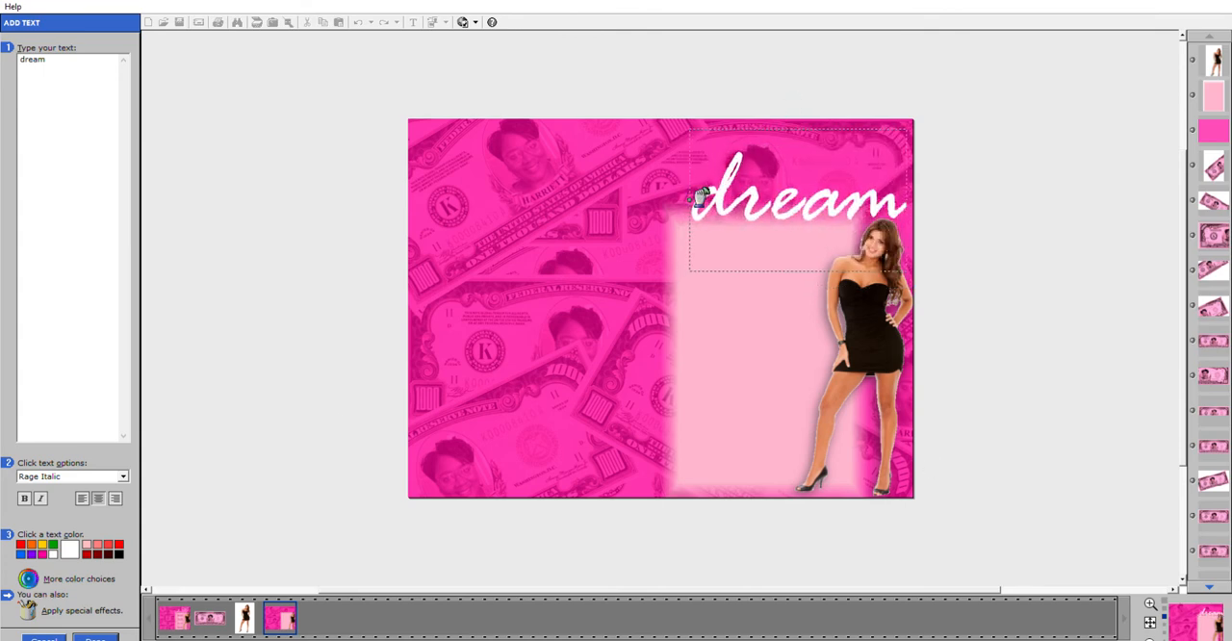
Add a highlighted edge around the "dream" text with a width of -67 and a magenta color.
{"action": "left_click", "coordinate": [30, 610]}
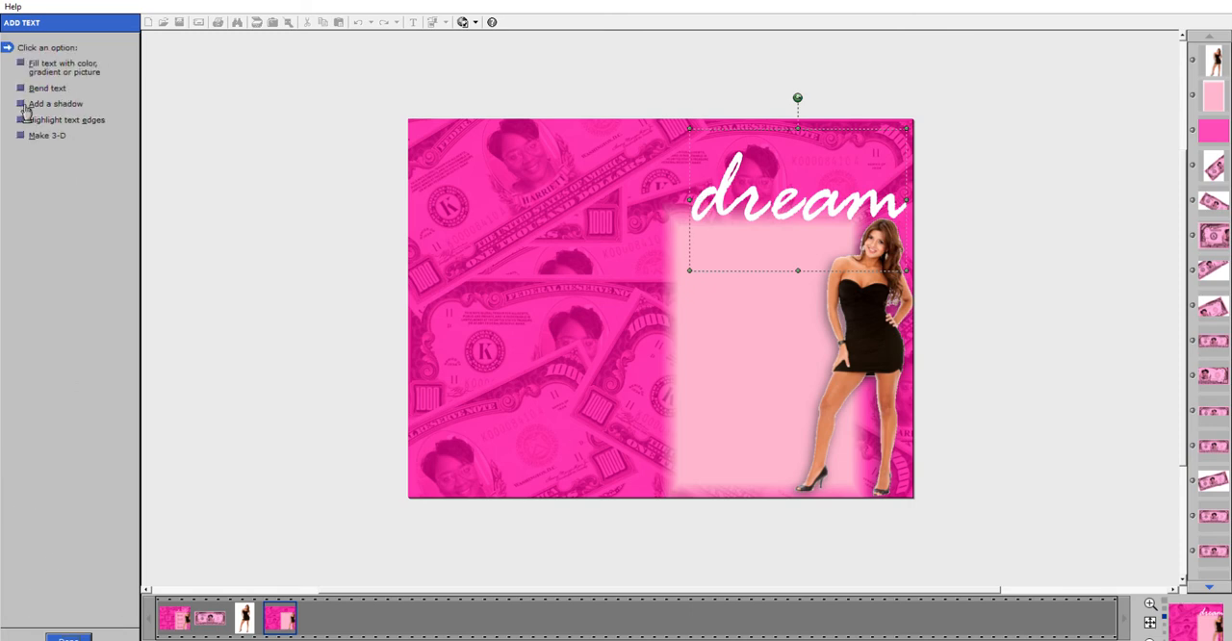
{"action": "left_click", "coordinate": [39, 120]}
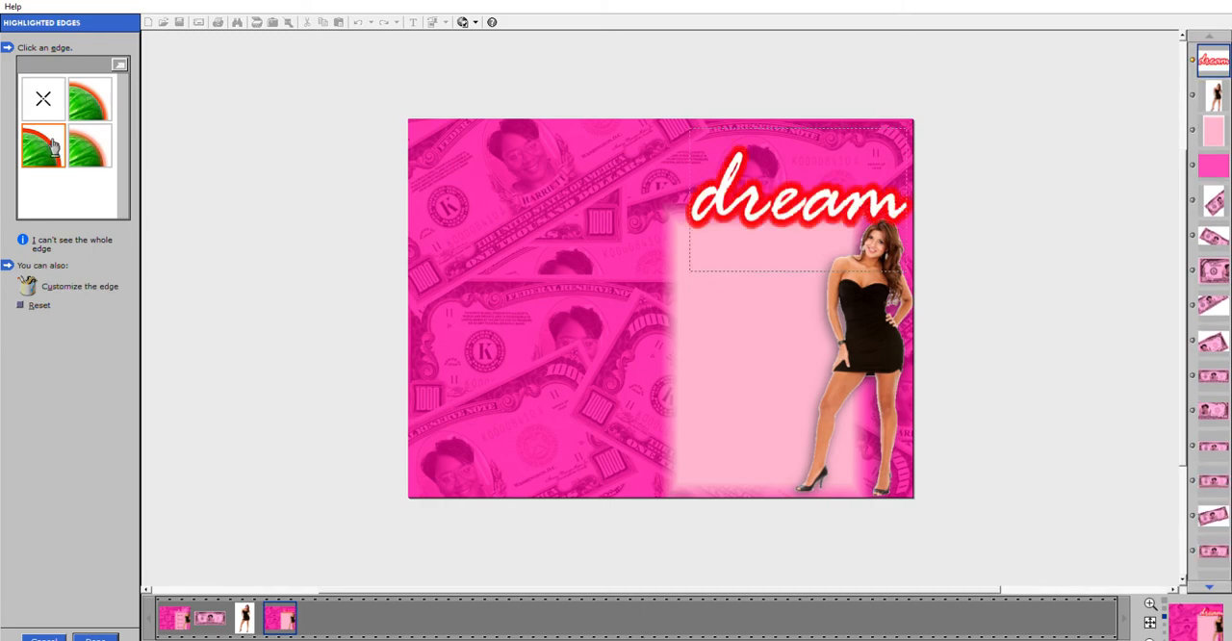
{"action": "left_click", "coordinate": [52, 286]}
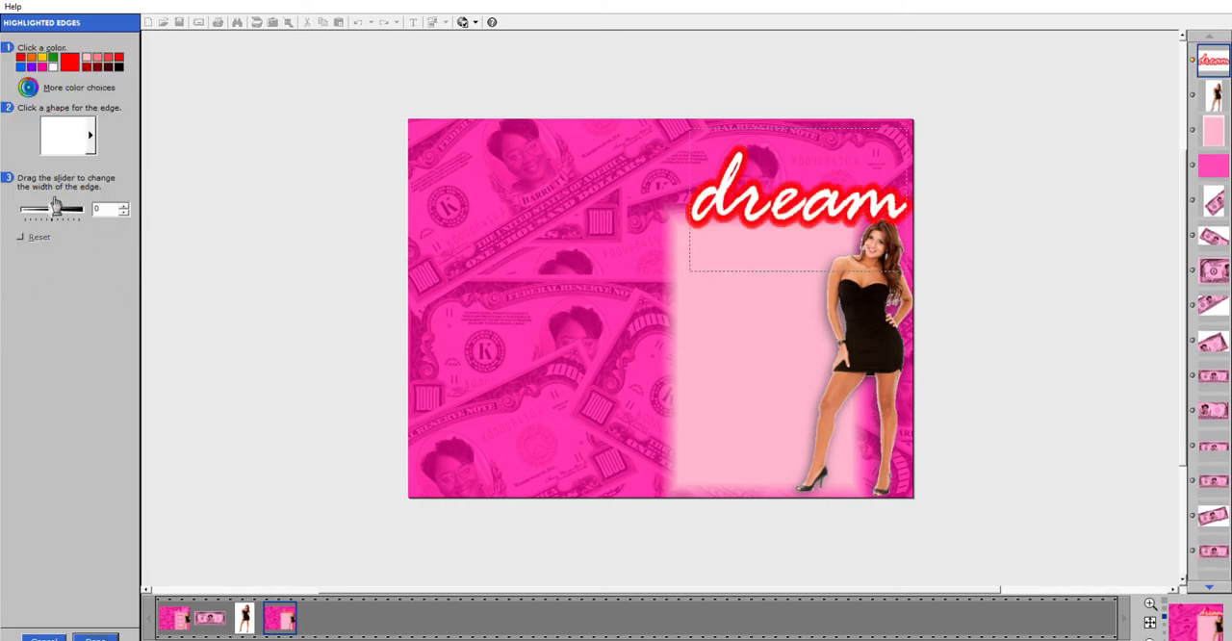
{"action": "left_click_drag", "start_coordinate": [52, 208], "coordinate": [44, 205]}
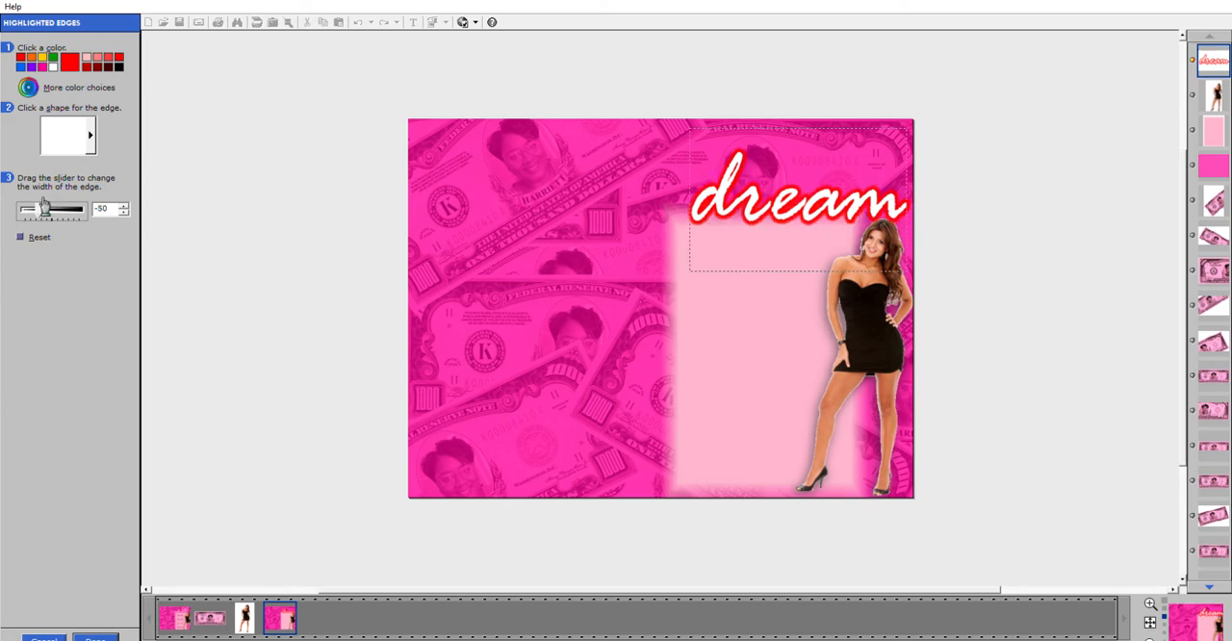
{"action": "left_click_drag", "start_coordinate": [44, 205], "coordinate": [39, 207]}
{"action": "left_click", "coordinate": [50, 64]}
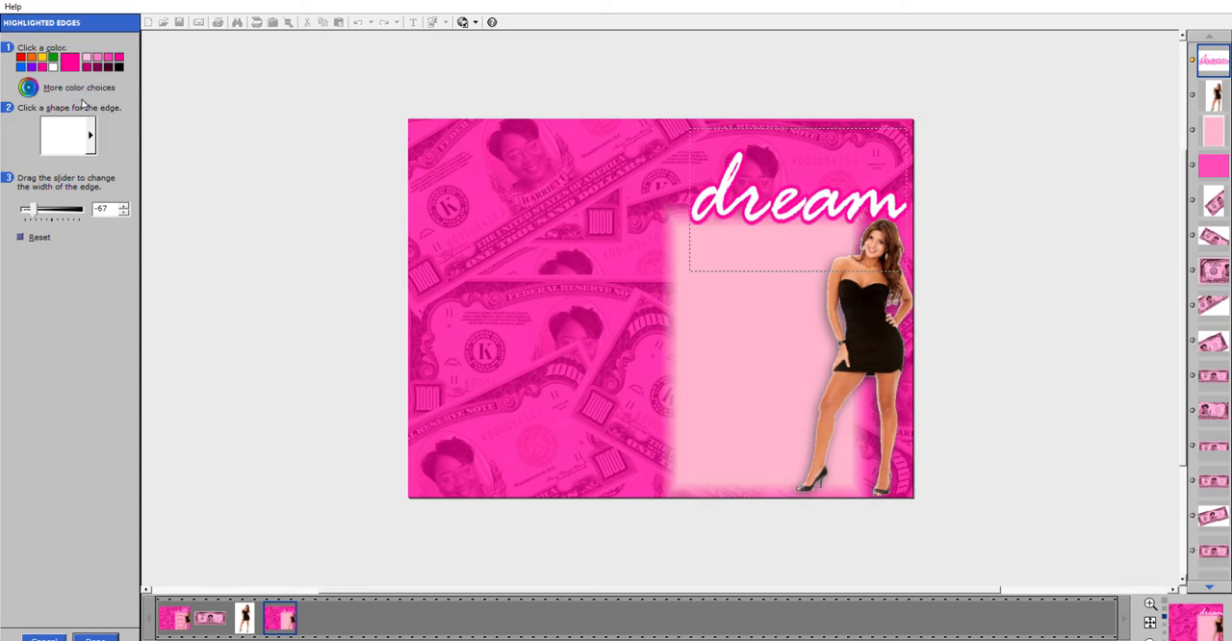
Recolor the "dream" edge with a pink sampled from the banknote background, fine-tune its hue, and apply the edge effect.
{"action": "left_click", "coordinate": [28, 86]}
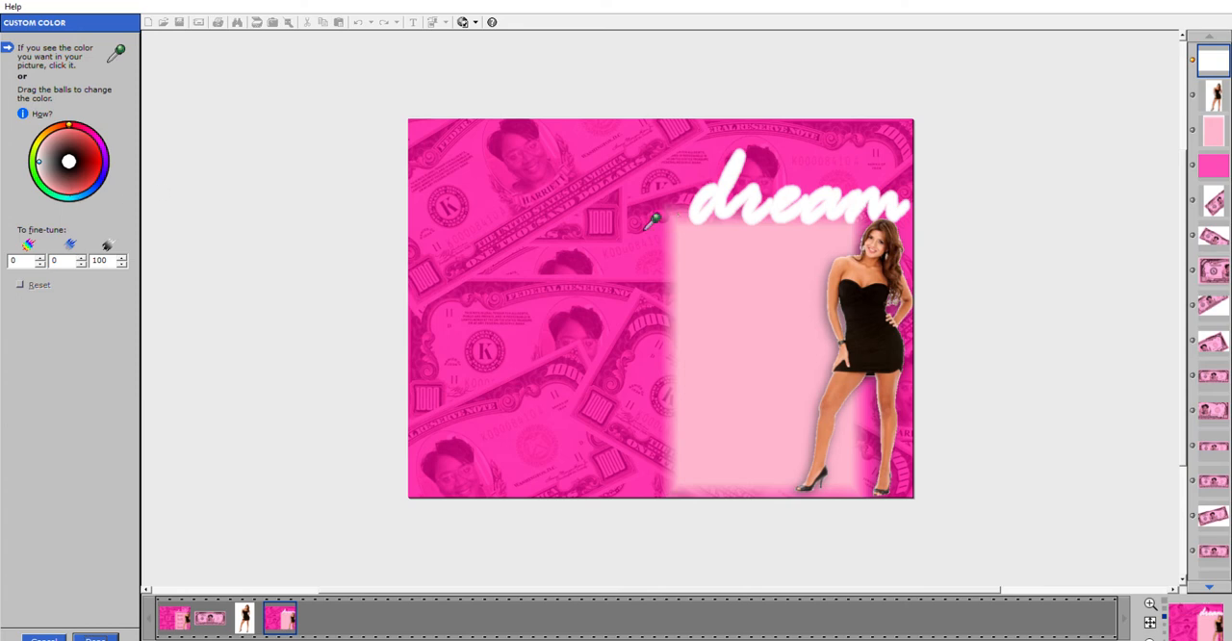
{"action": "left_click", "coordinate": [552, 200]}
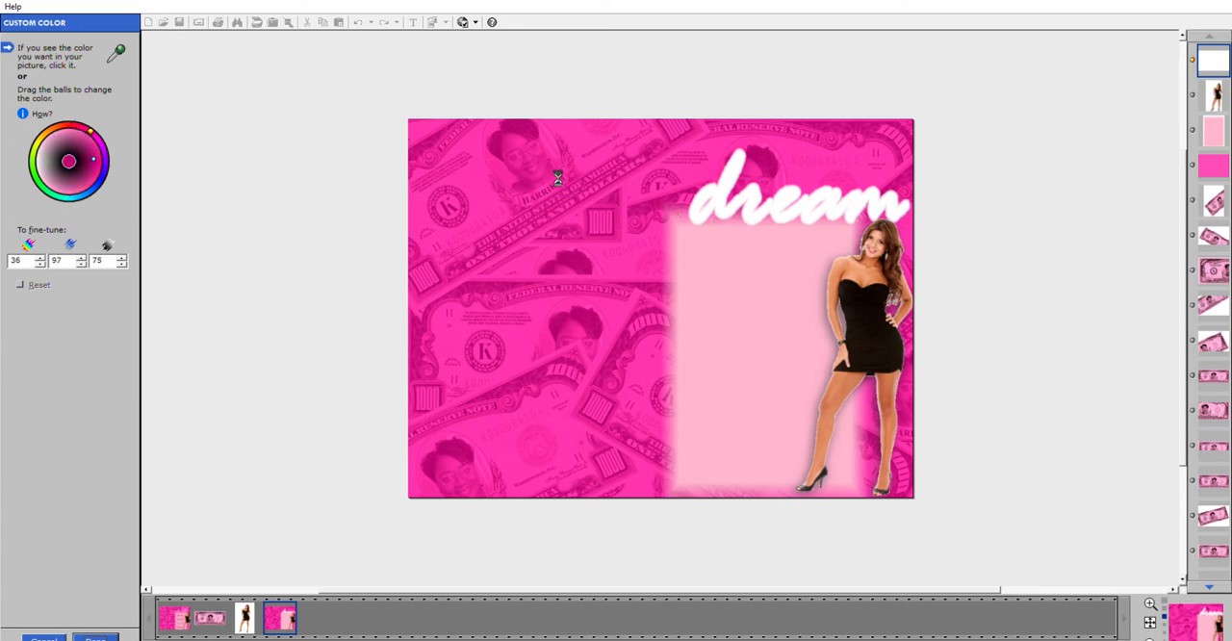
{"action": "left_click", "coordinate": [553, 185]}
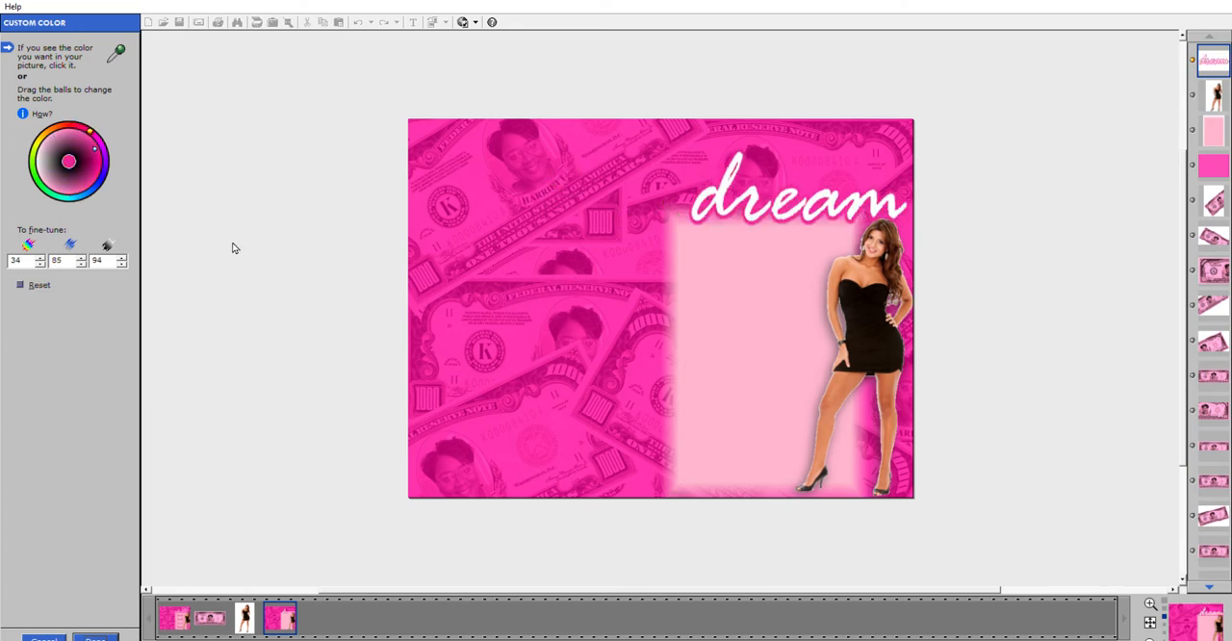
{"action": "left_click_drag", "start_coordinate": [95, 123], "coordinate": [86, 122]}
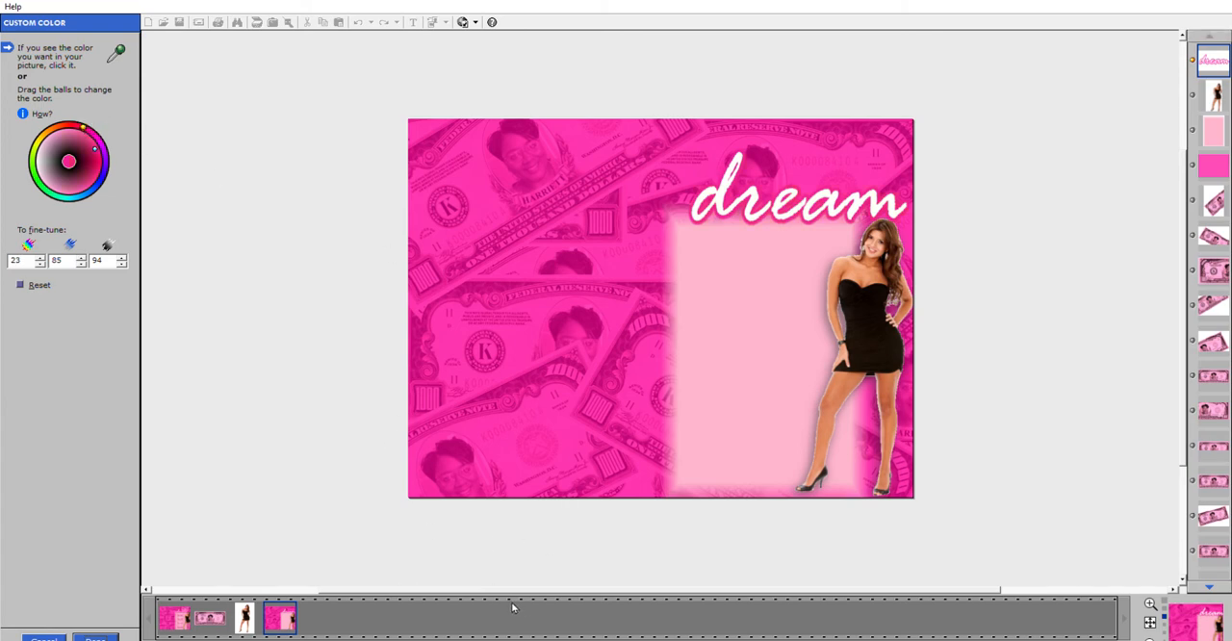
{"action": "left_click", "coordinate": [108, 637]}
{"action": "left_click", "coordinate": [108, 631]}
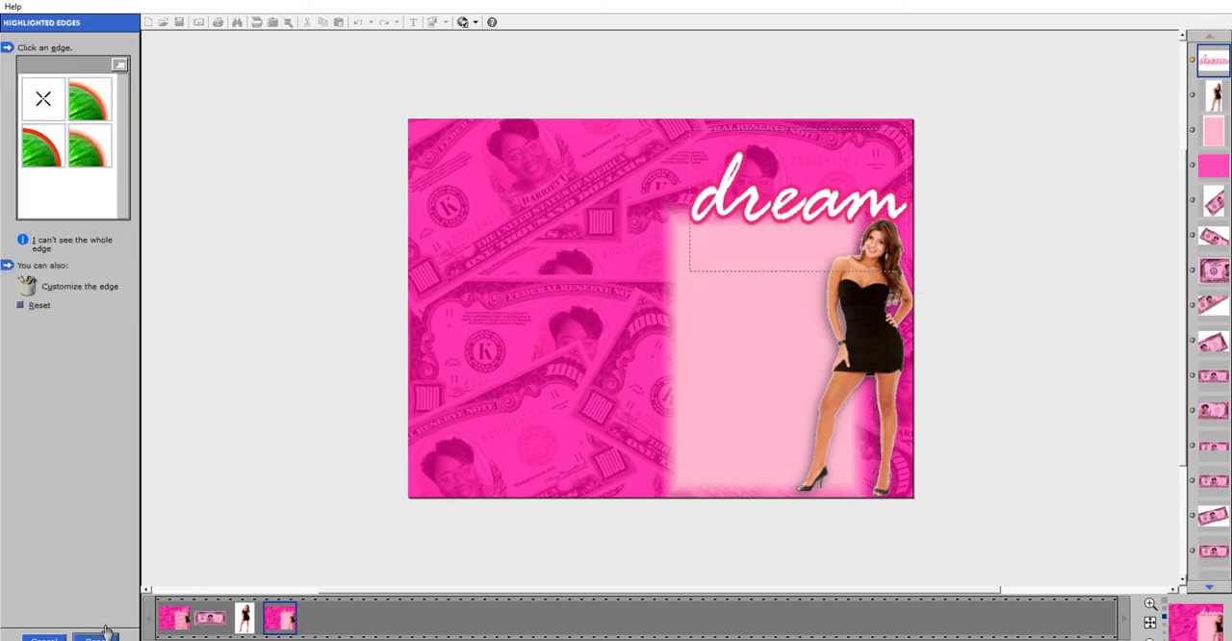
{"action": "left_click", "coordinate": [108, 636]}
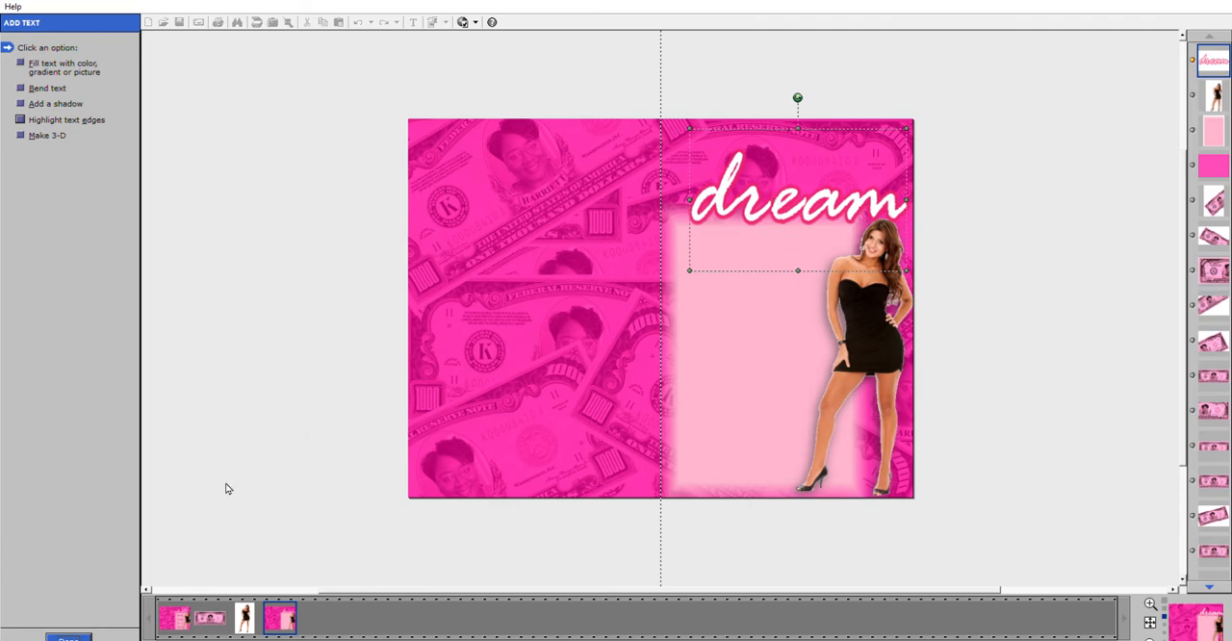
{"action": "left_click", "coordinate": [76, 637]}
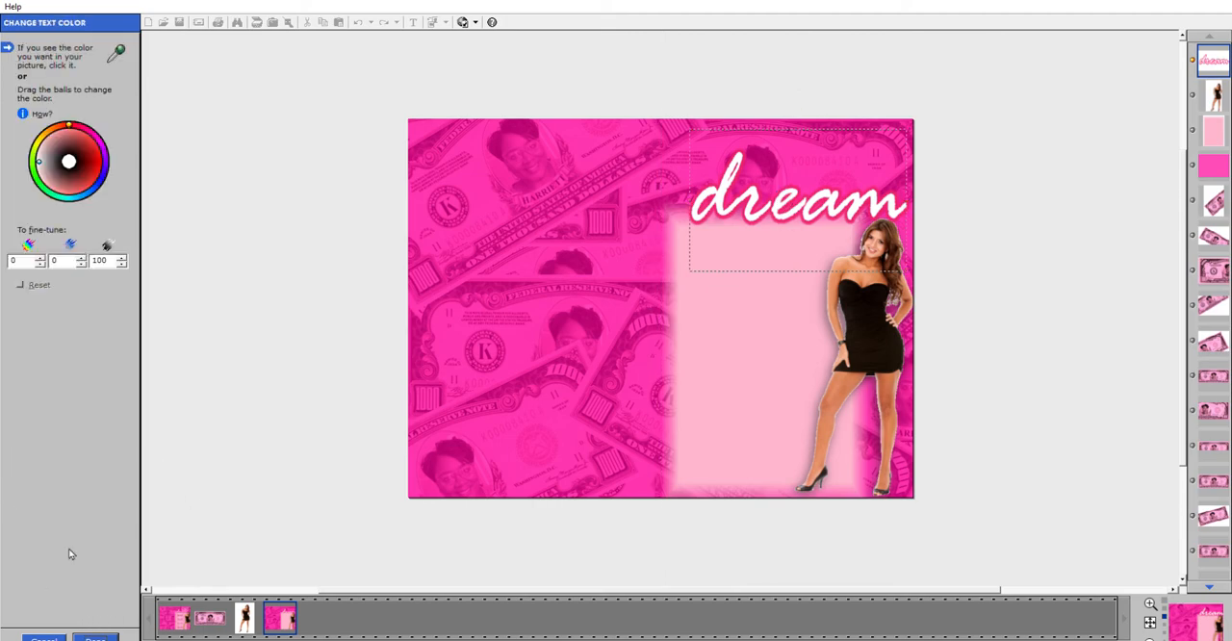
{"action": "left_click", "coordinate": [769, 339]}
{"action": "left_click", "coordinate": [767, 340]}
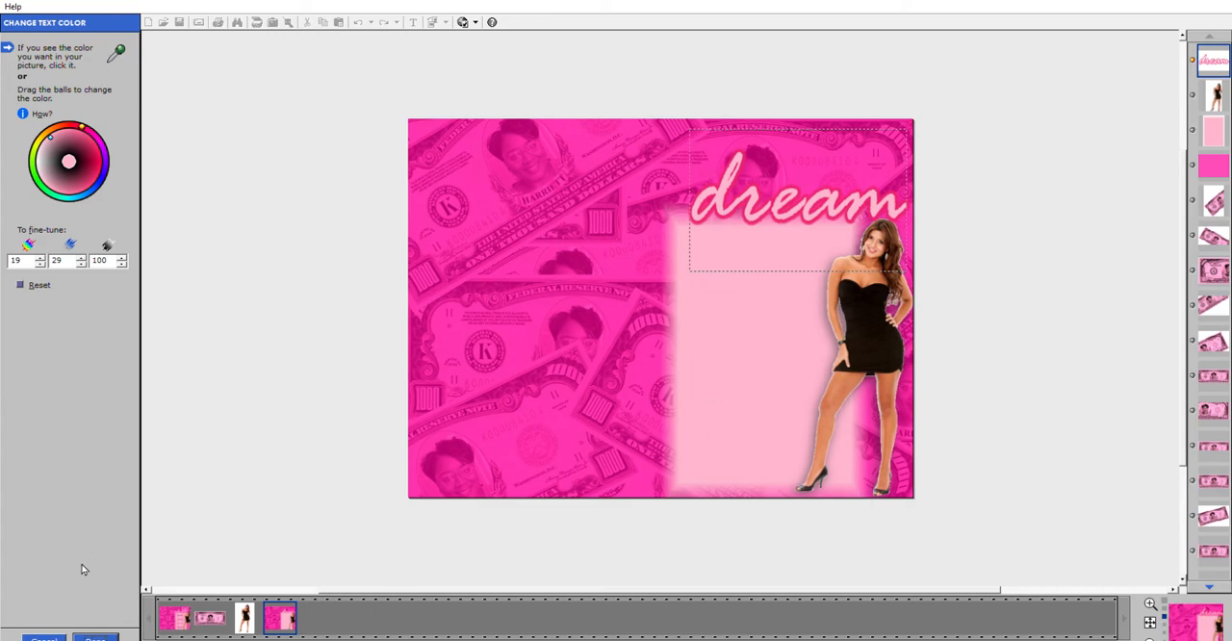
{"action": "left_click", "coordinate": [43, 637]}
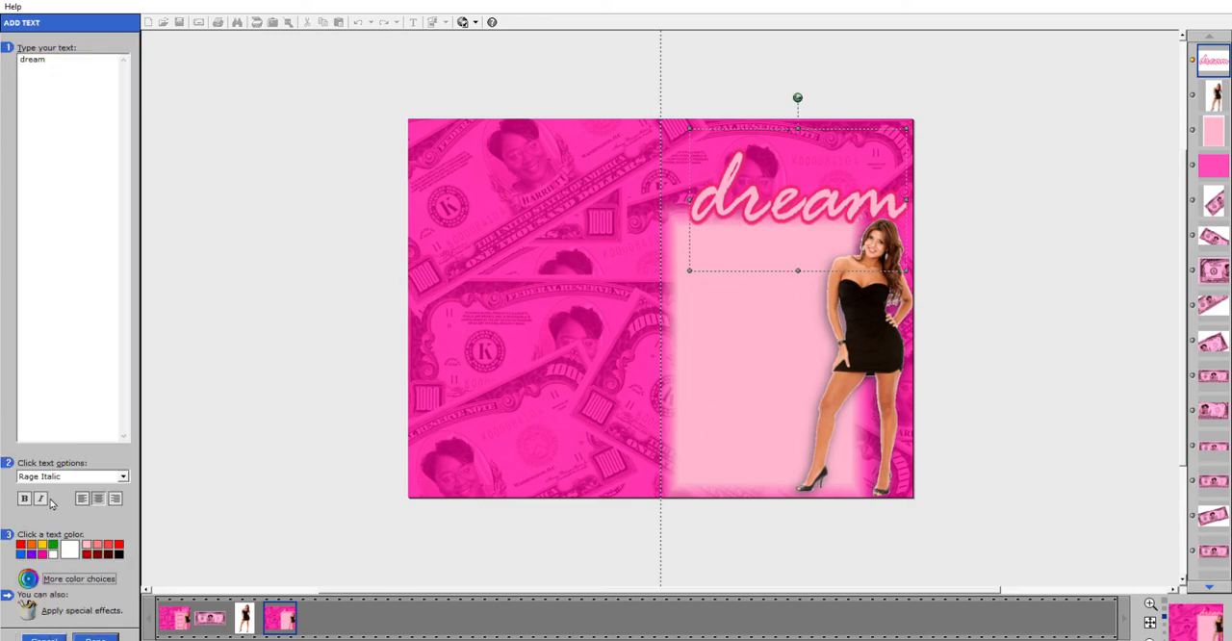
Color the "dream" lettering with the light pink sampled from the panel and apply the text changes.
{"action": "left_click", "coordinate": [36, 578]}
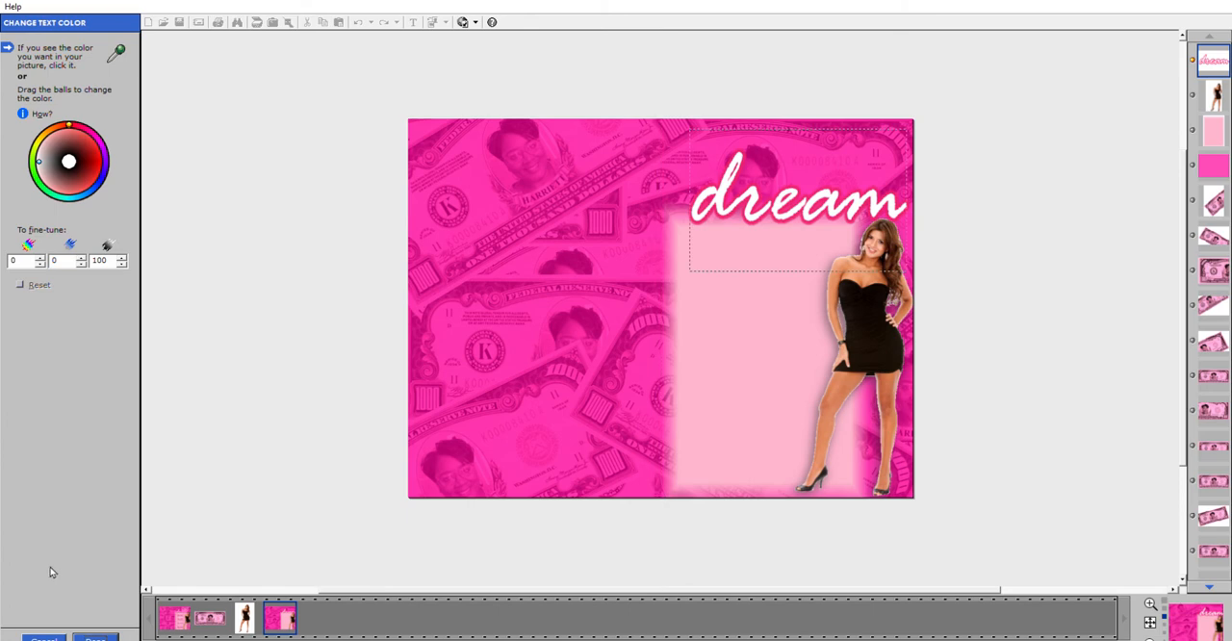
{"action": "left_click", "coordinate": [793, 327]}
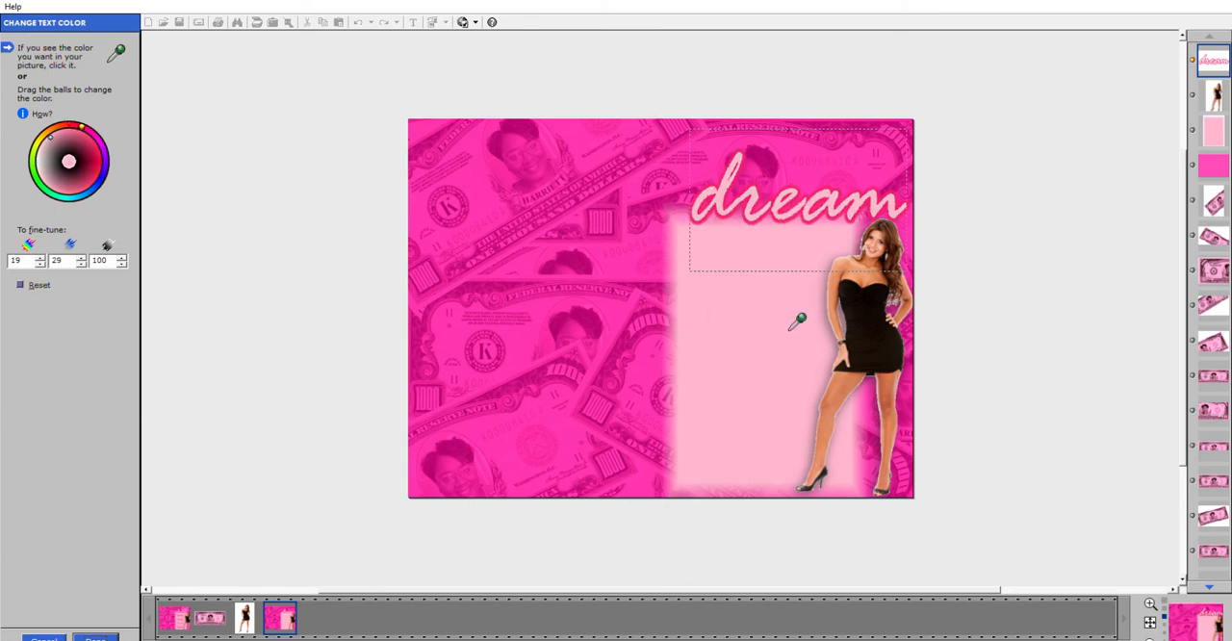
{"action": "left_click", "coordinate": [104, 633]}
{"action": "left_click", "coordinate": [104, 634]}
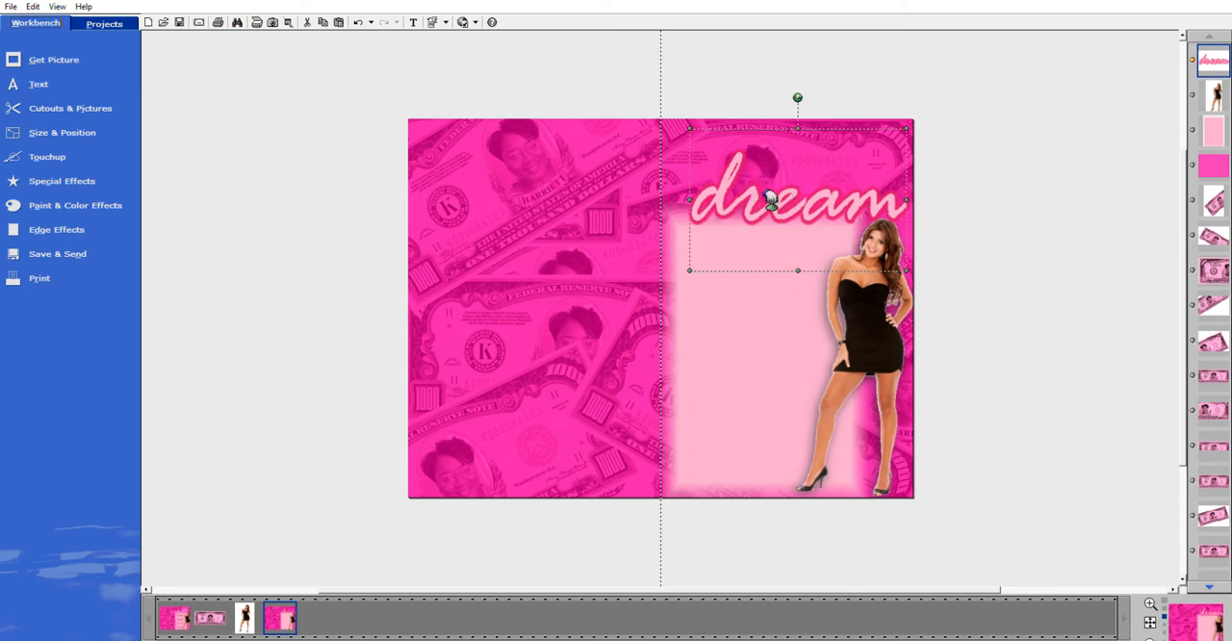
Lighten the "dream" text by raising its object brightness, and apply the adjustment.
{"action": "left_click", "coordinate": [60, 176]}
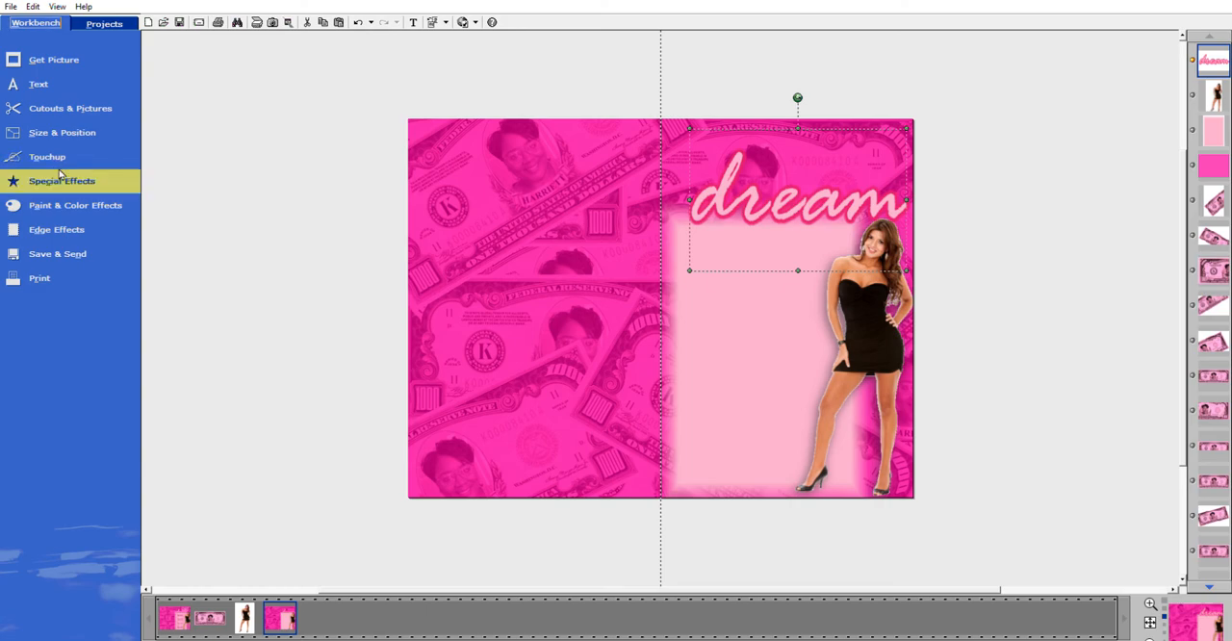
{"action": "left_click", "coordinate": [256, 178]}
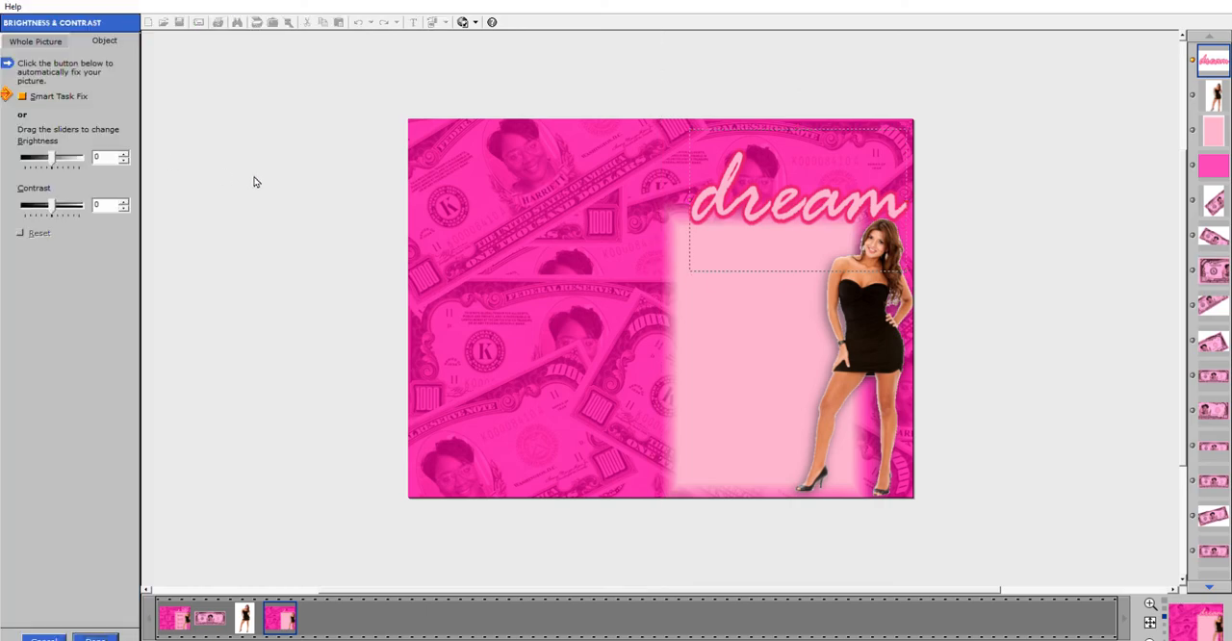
{"action": "left_click", "coordinate": [125, 152]}
{"action": "left_click", "coordinate": [125, 152]}
{"action": "left_click", "coordinate": [125, 152]}
{"action": "left_click", "coordinate": [126, 152]}
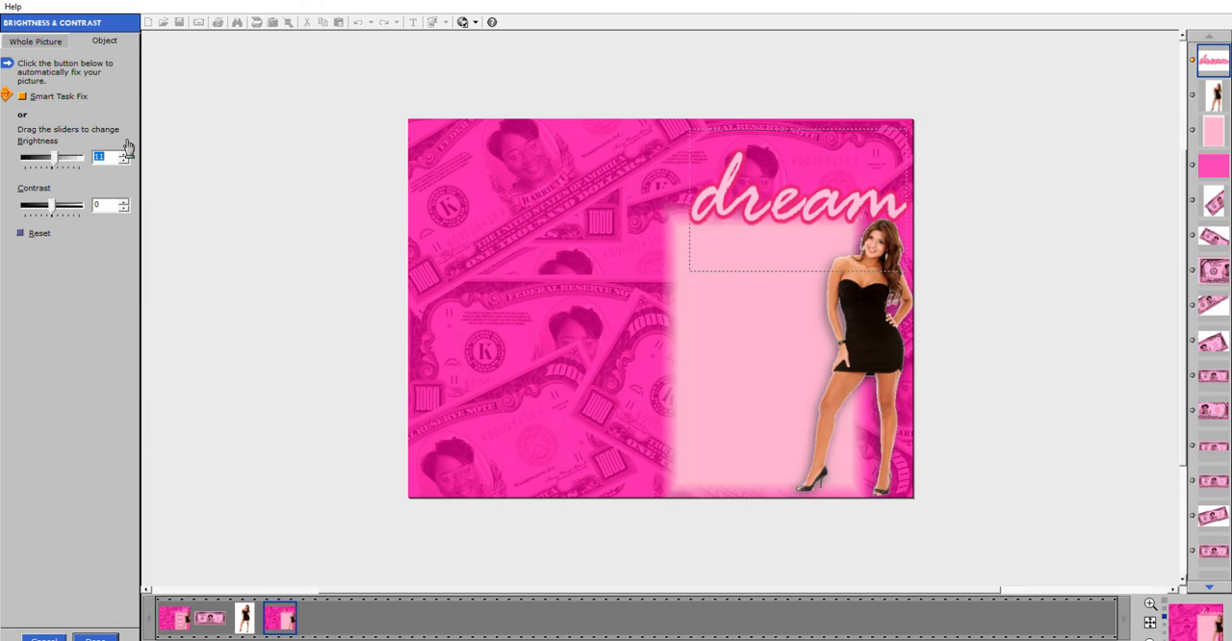
{"action": "left_click", "coordinate": [125, 152]}
{"action": "left_click", "coordinate": [125, 152]}
{"action": "left_click", "coordinate": [125, 153]}
{"action": "left_click", "coordinate": [125, 152]}
{"action": "left_click", "coordinate": [125, 152]}
{"action": "left_click", "coordinate": [125, 152]}
{"action": "left_click", "coordinate": [125, 152]}
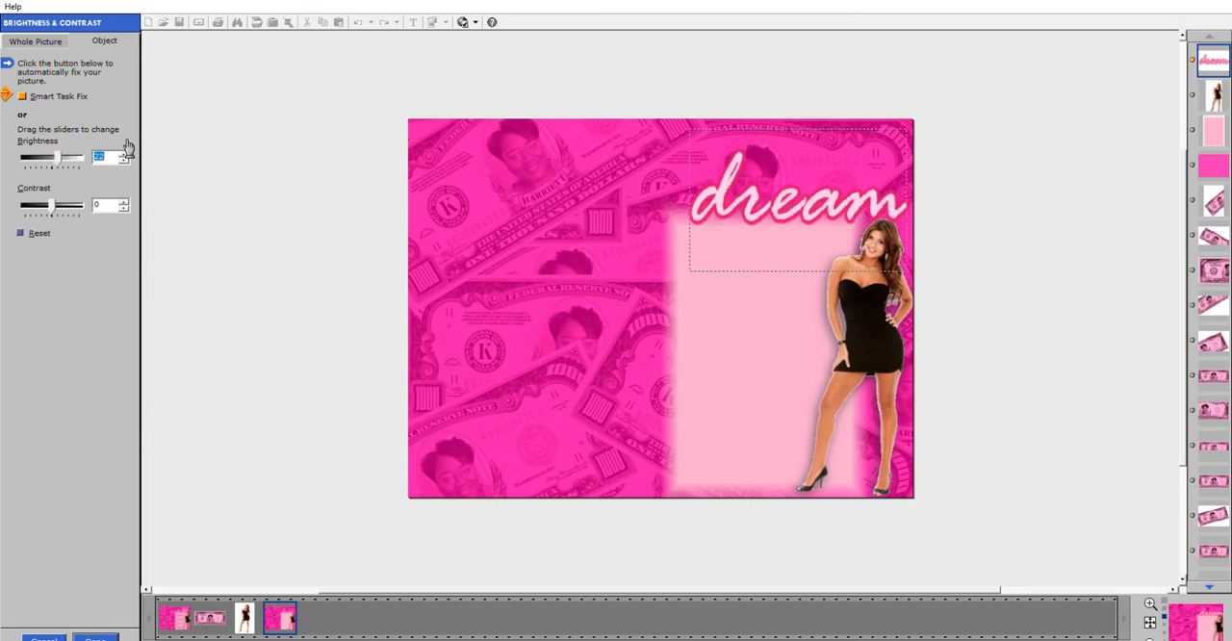
{"action": "left_click", "coordinate": [125, 160]}
{"action": "left_click", "coordinate": [125, 160]}
{"action": "left_click", "coordinate": [96, 637]}
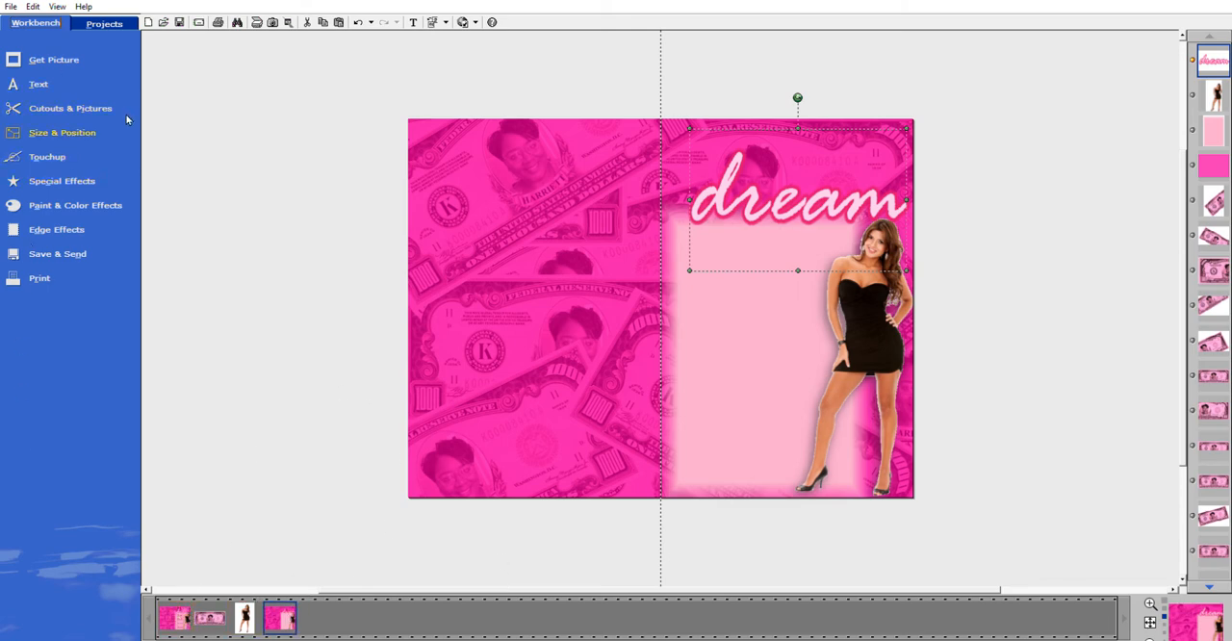
Add a second light pink Rage Italic text object with its placeholder wording and place it just above "dream".
{"action": "left_click", "coordinate": [53, 78]}
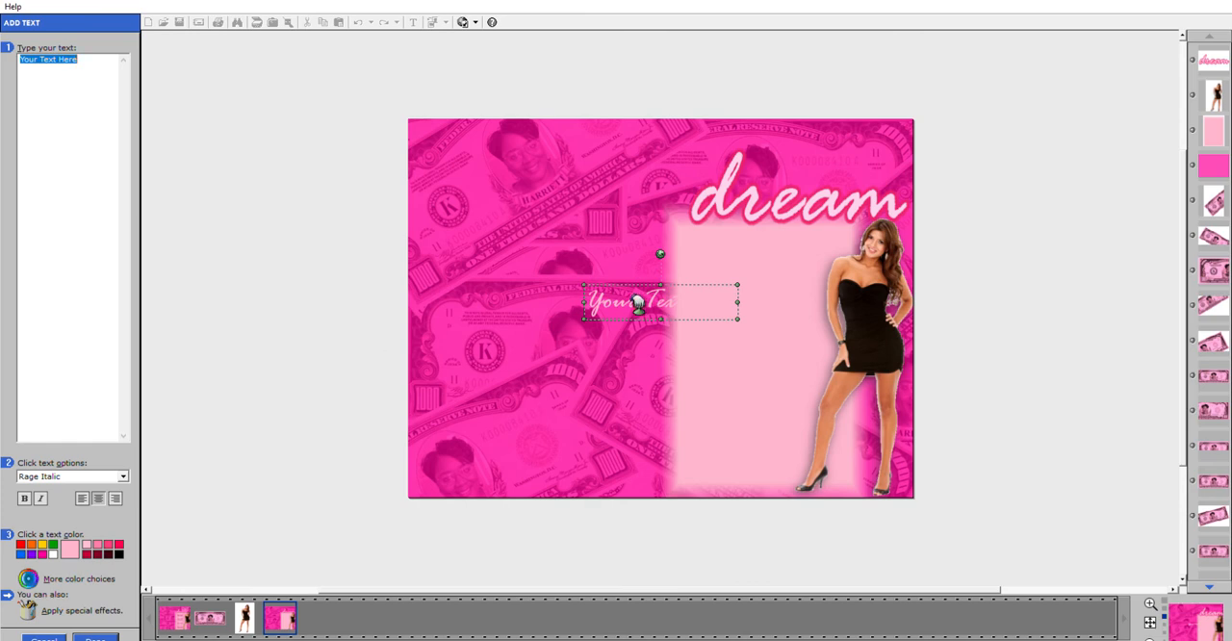
{"action": "left_click_drag", "start_coordinate": [639, 302], "coordinate": [574, 352]}
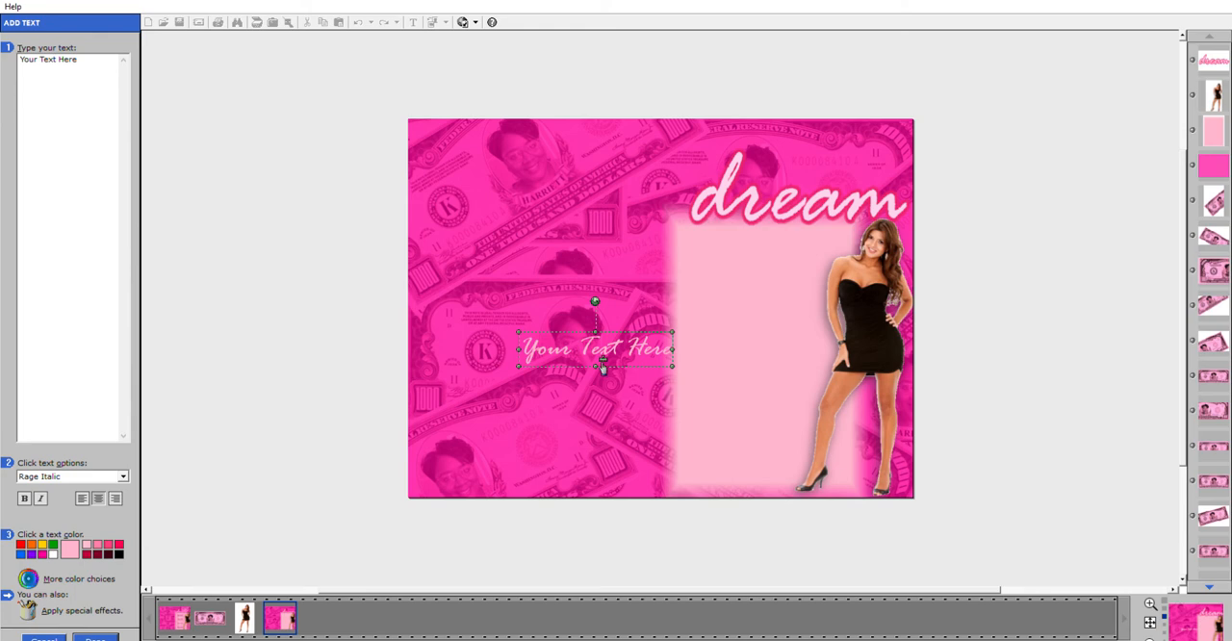
{"action": "left_click_drag", "start_coordinate": [625, 349], "coordinate": [846, 144]}
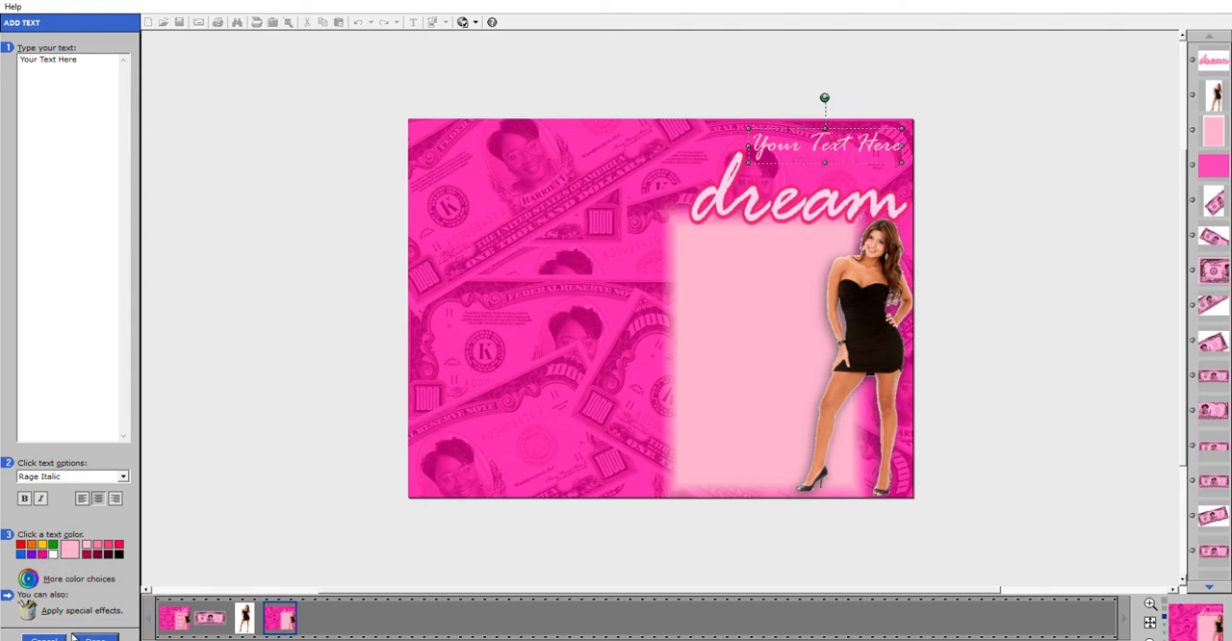
{"action": "left_click", "coordinate": [29, 578]}
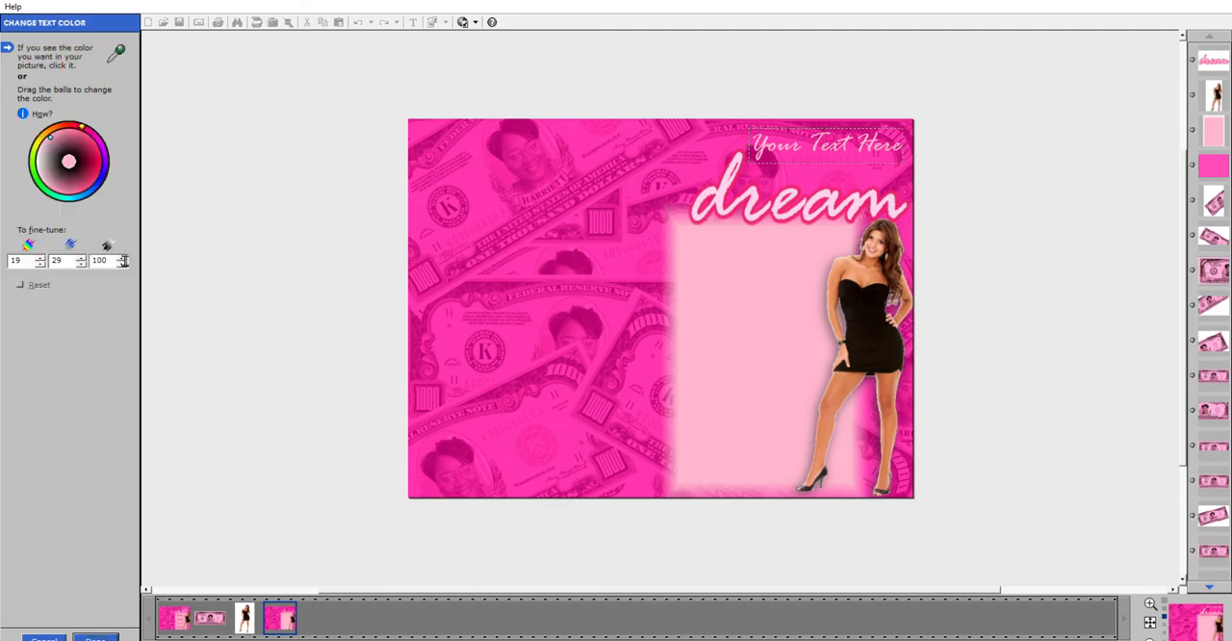
{"action": "left_click", "coordinate": [96, 638]}
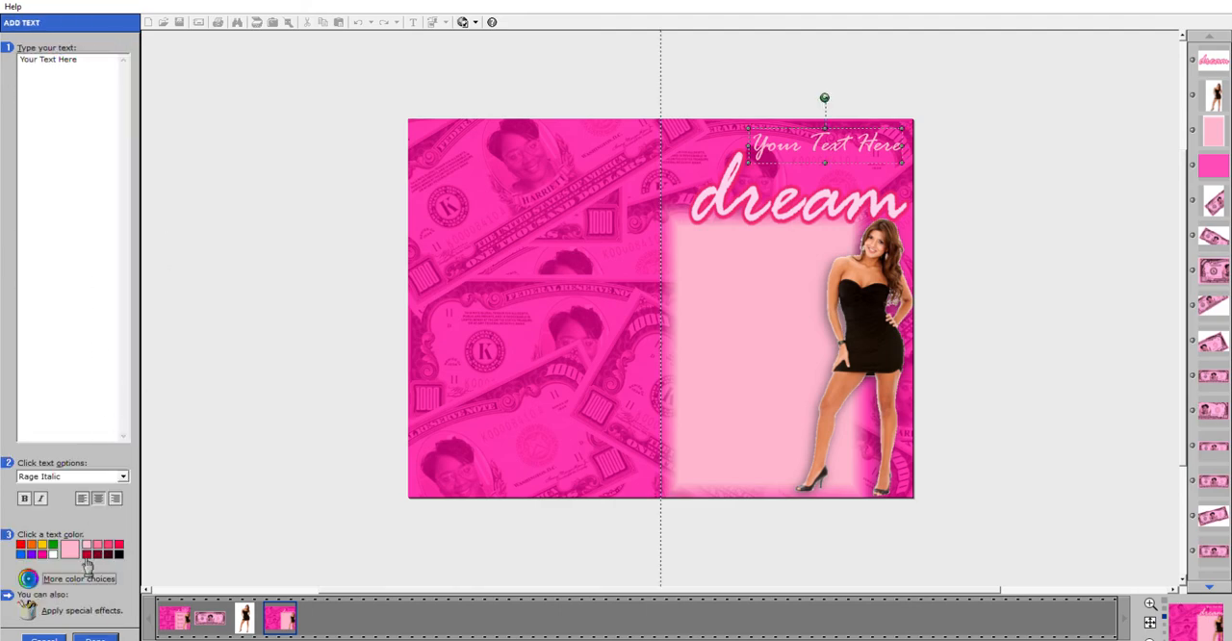
{"action": "left_click", "coordinate": [98, 636]}
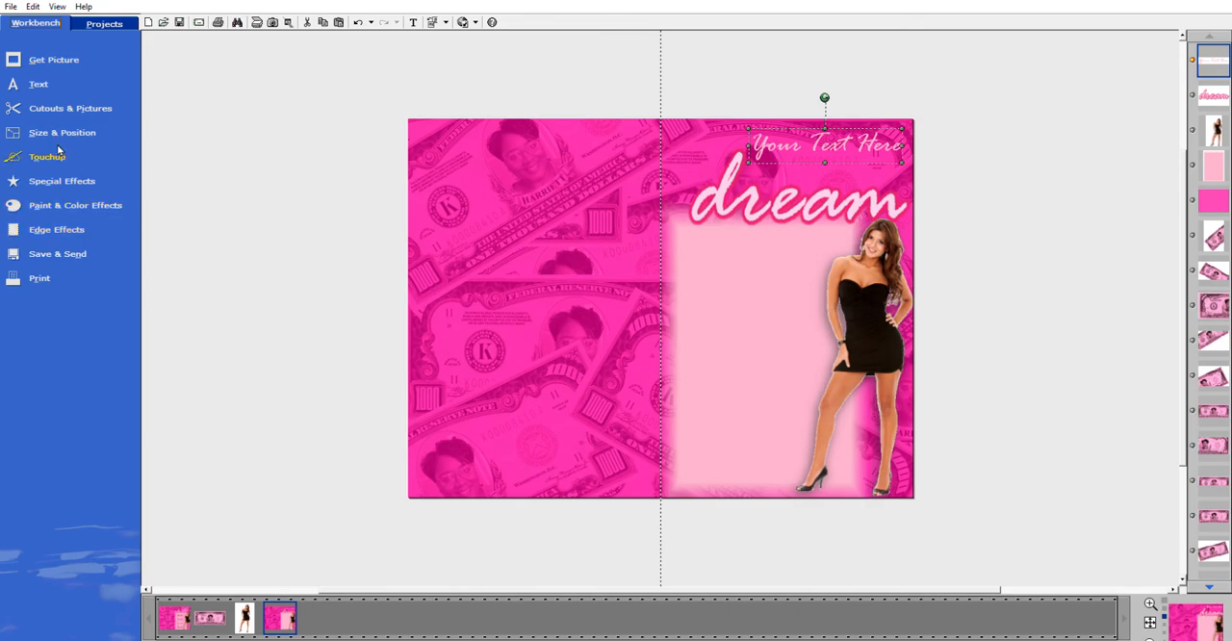
Set the brightness of the new placeholder text to 11 and apply it.
{"action": "left_click", "coordinate": [59, 152]}
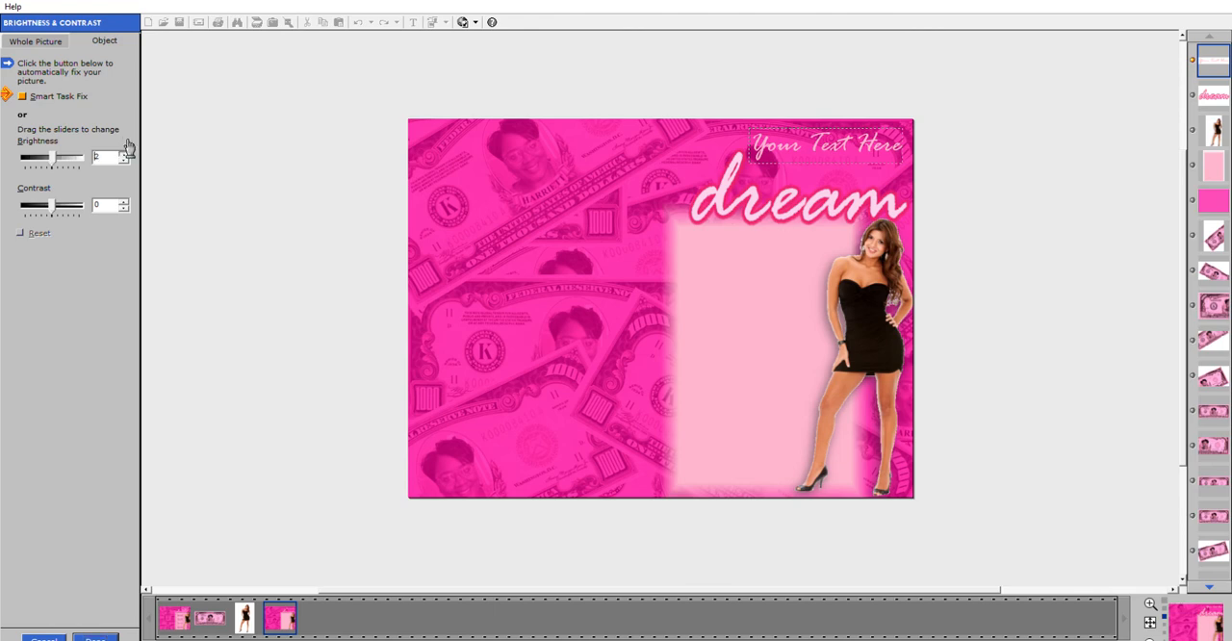
{"action": "left_click", "coordinate": [124, 153]}
{"action": "left_click", "coordinate": [125, 153]}
{"action": "left_click", "coordinate": [124, 154]}
{"action": "left_click", "coordinate": [126, 150]}
{"action": "left_click", "coordinate": [94, 636]}
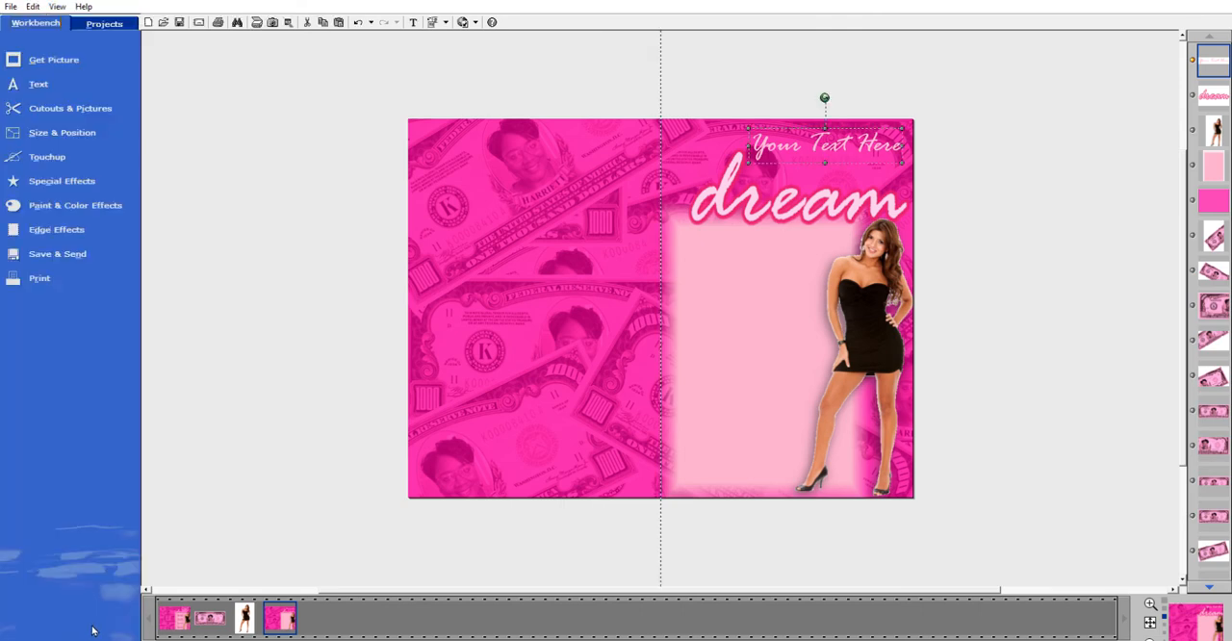
Start a new text object and set its font to Ruach LET.
{"action": "left_click", "coordinate": [823, 180]}
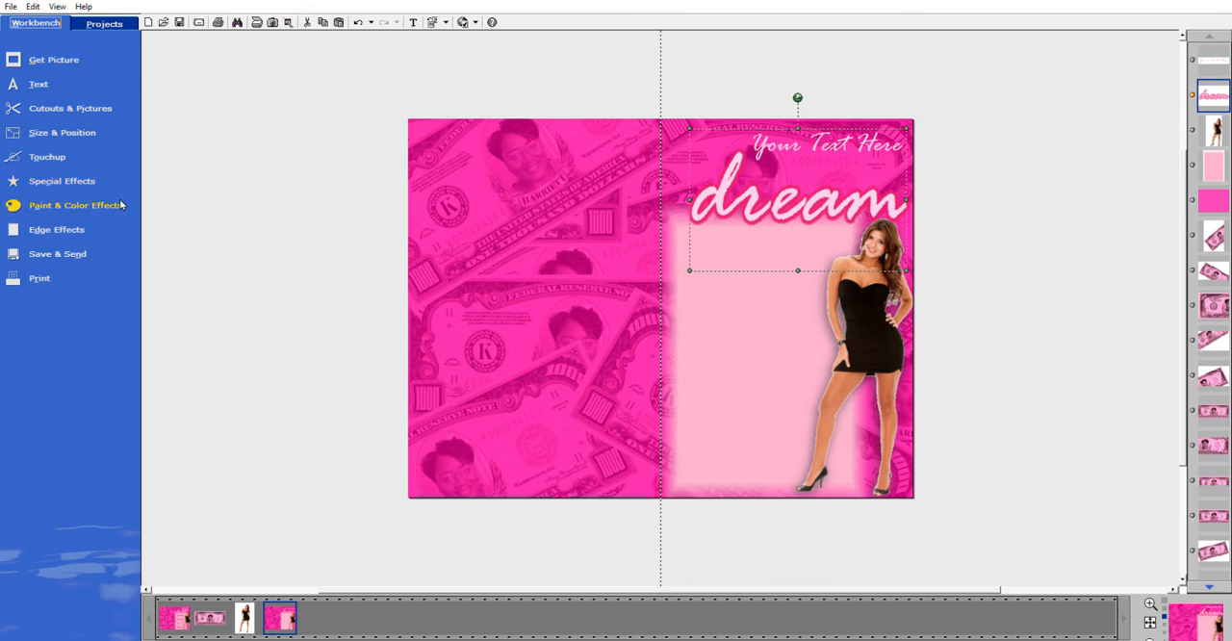
{"action": "left_click", "coordinate": [44, 152]}
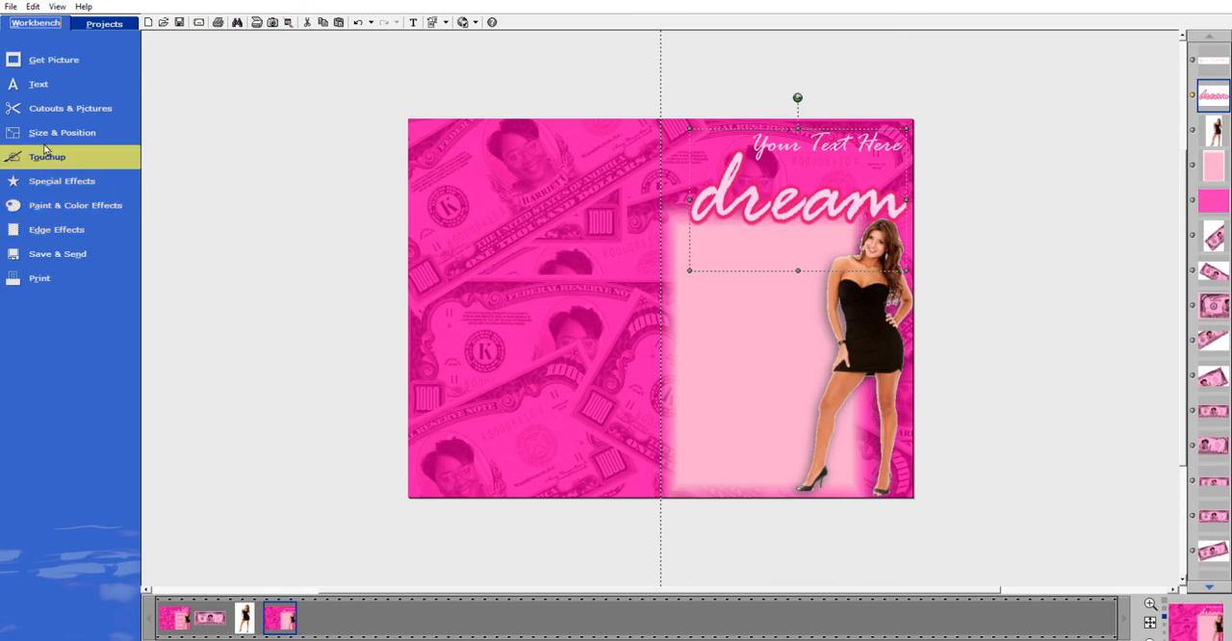
{"action": "left_click", "coordinate": [42, 87]}
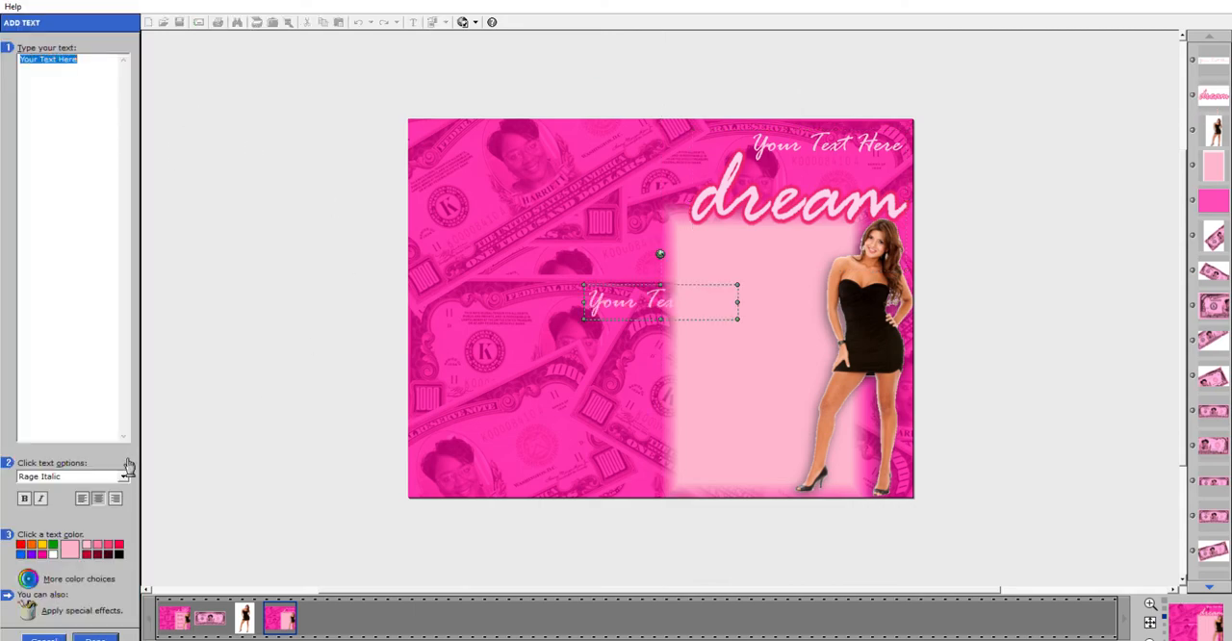
{"action": "left_click", "coordinate": [128, 468]}
{"action": "left_click", "coordinate": [49, 580]}
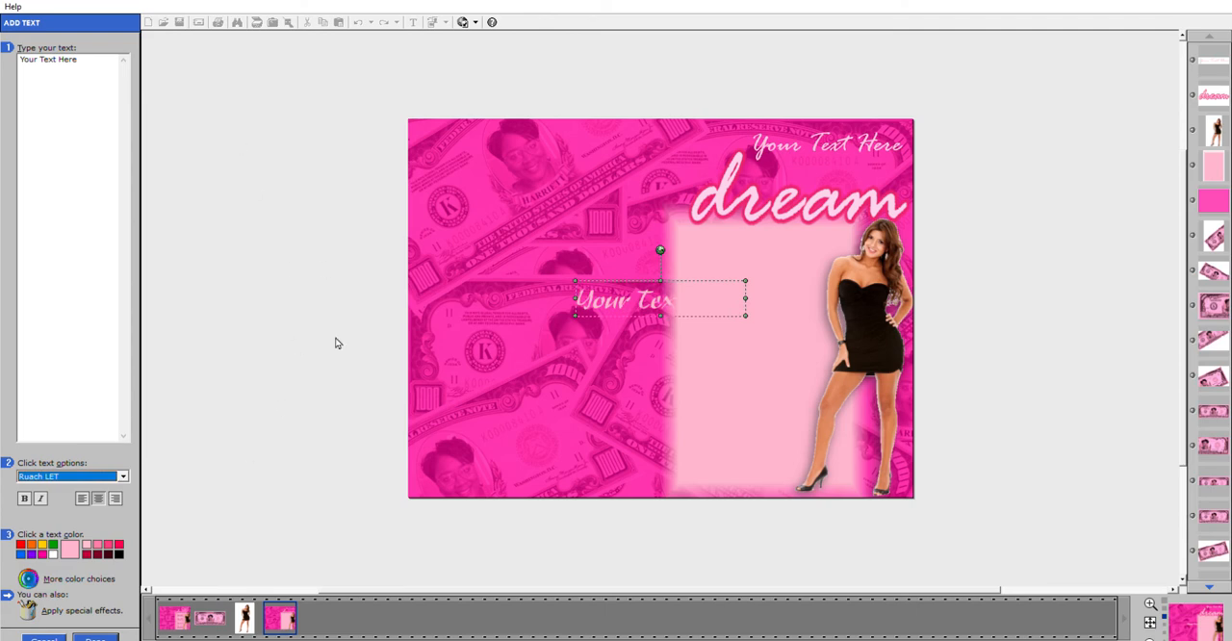
Replace the new text's wording with "BIRTHDAY", place it between the script placeholder and "dream", and apply it.
{"action": "left_click", "coordinate": [96, 60]}
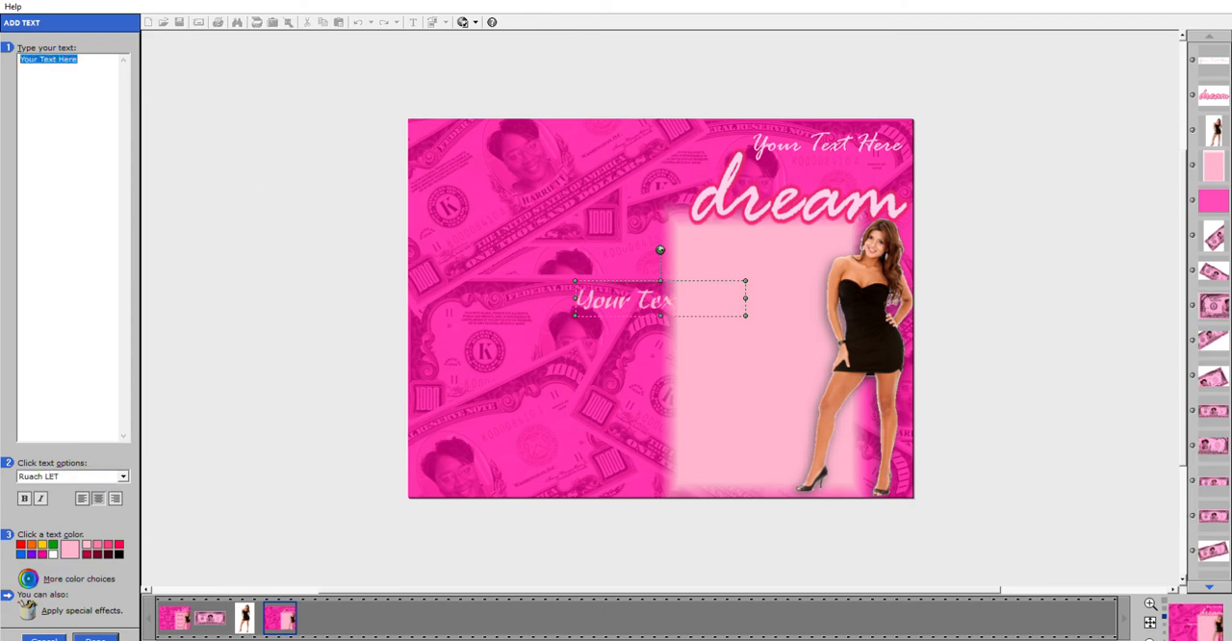
{"action": "type", "text": "BIRTHDAY"}
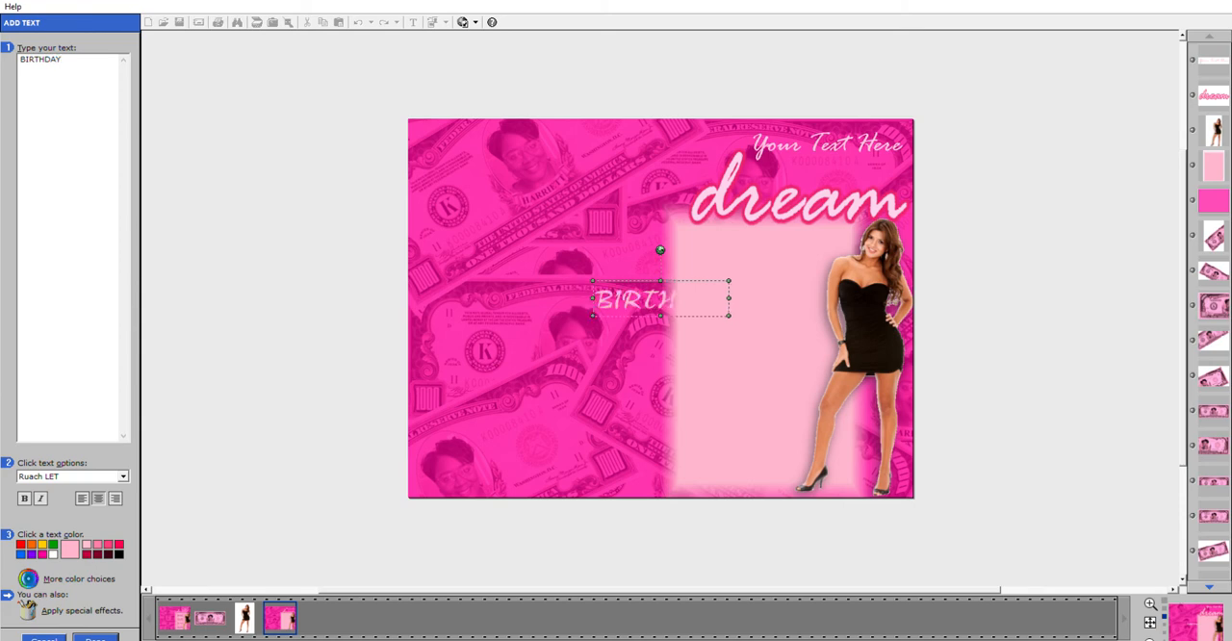
{"action": "left_click_drag", "start_coordinate": [702, 305], "coordinate": [865, 173]}
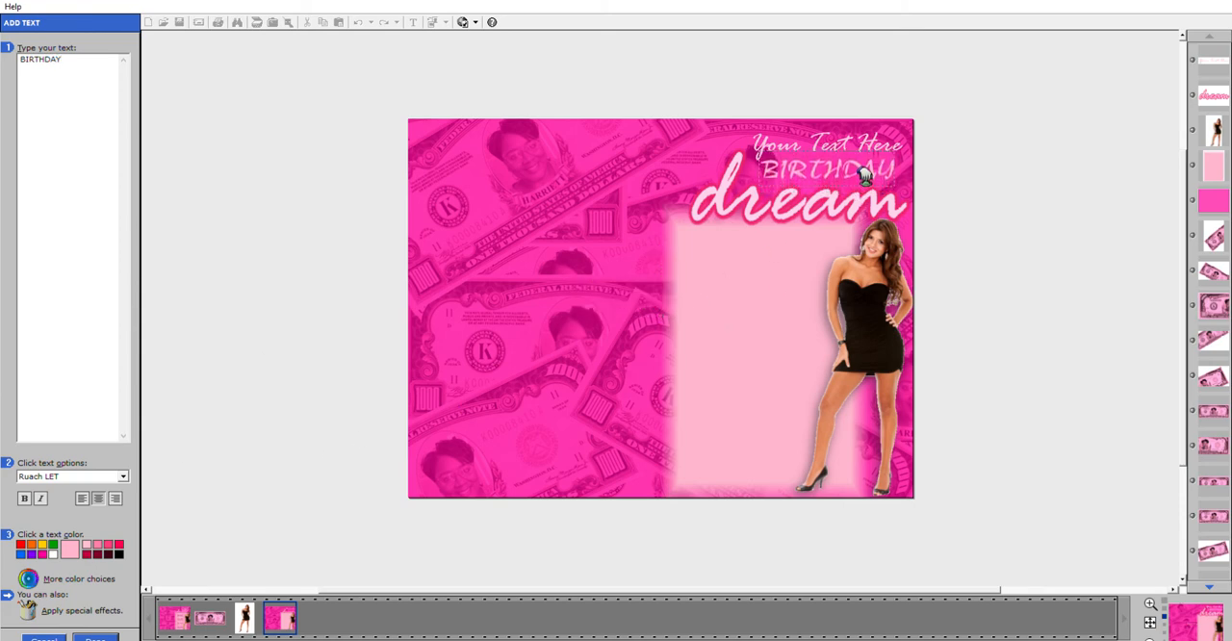
{"action": "left_click", "coordinate": [100, 635]}
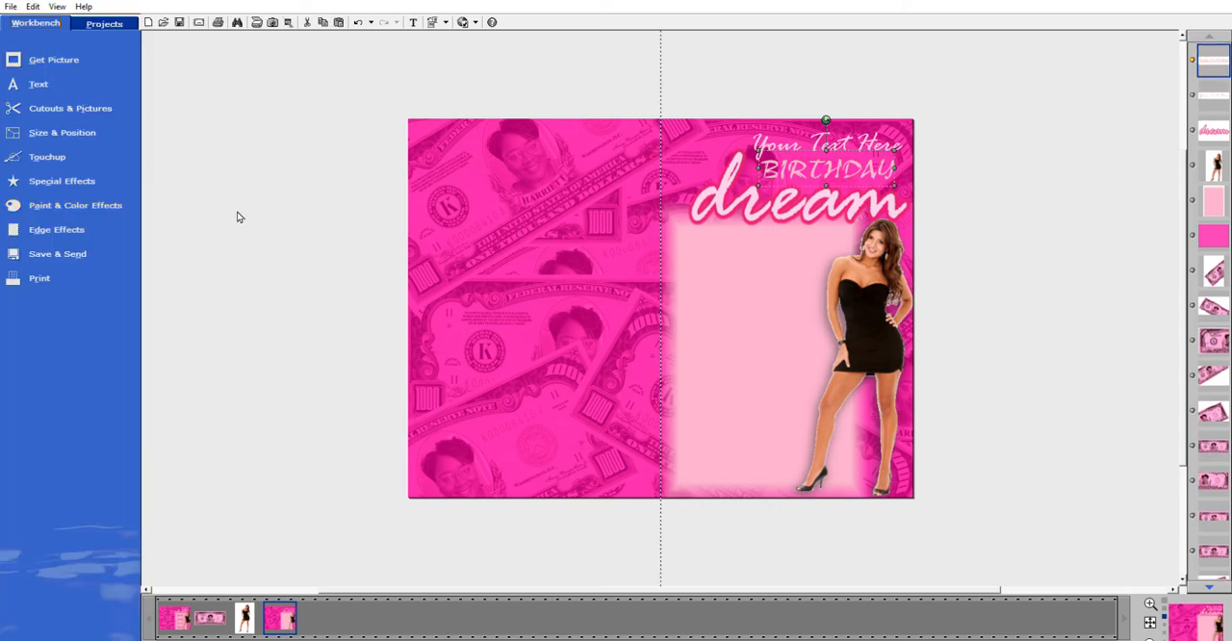
Set the object brightness of the "BIRTHDAY" text to 23 and apply it.
{"action": "left_click", "coordinate": [50, 155]}
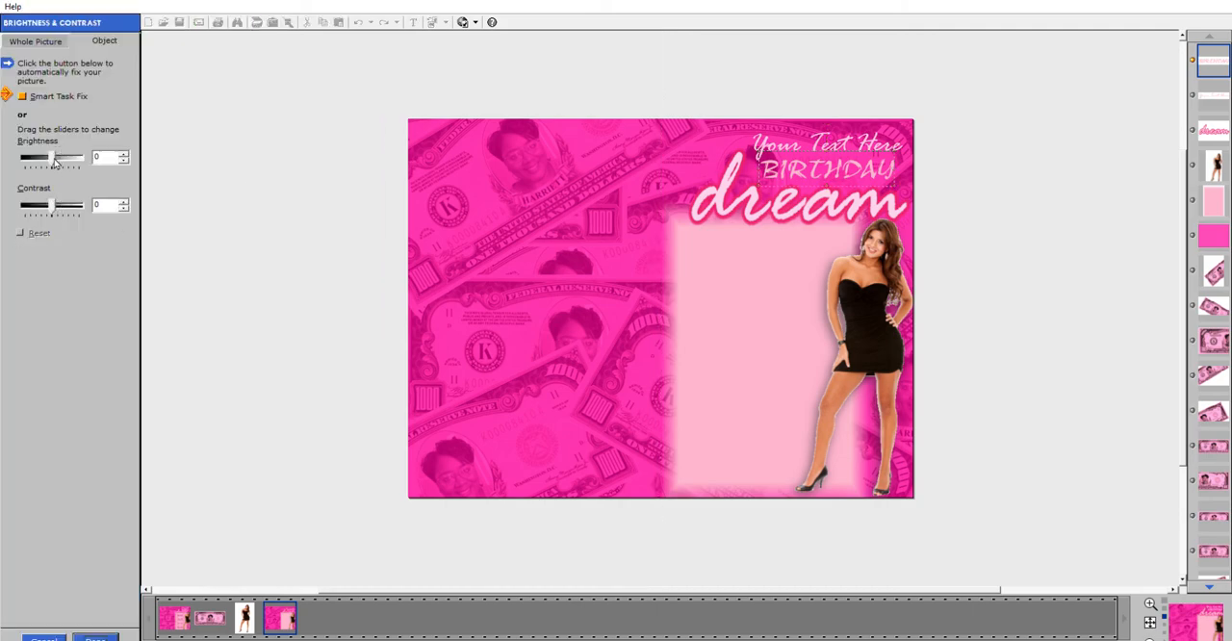
{"action": "left_click_drag", "start_coordinate": [55, 162], "coordinate": [62, 156]}
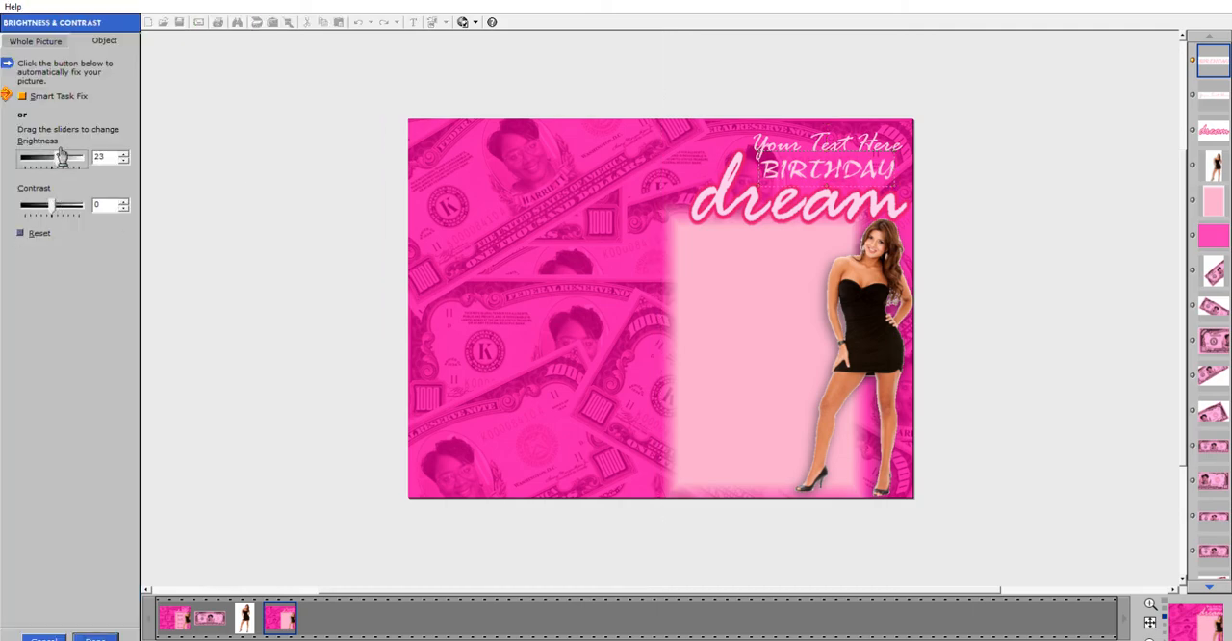
{"action": "left_click", "coordinate": [106, 635]}
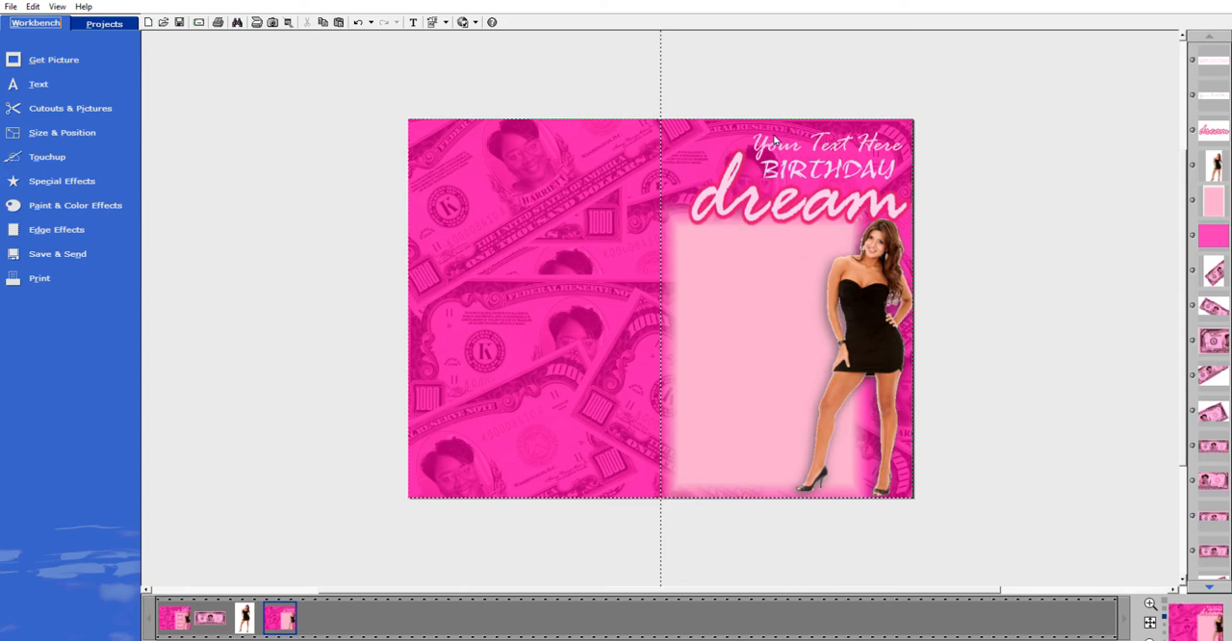
Duplicate the script placeholder text above "BIRTHDAY" and move the copy onto the upper part of the light pink panel.
{"action": "left_click", "coordinate": [836, 139]}
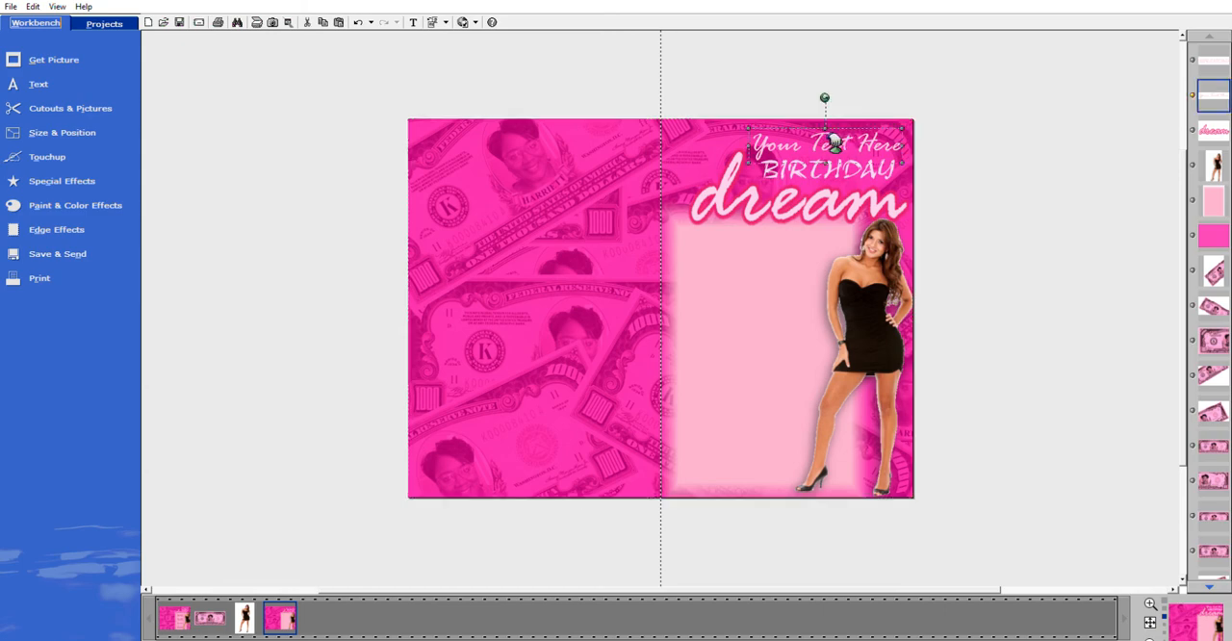
{"action": "left_click", "coordinate": [340, 13]}
{"action": "left_click_drag", "start_coordinate": [729, 316], "coordinate": [812, 286]}
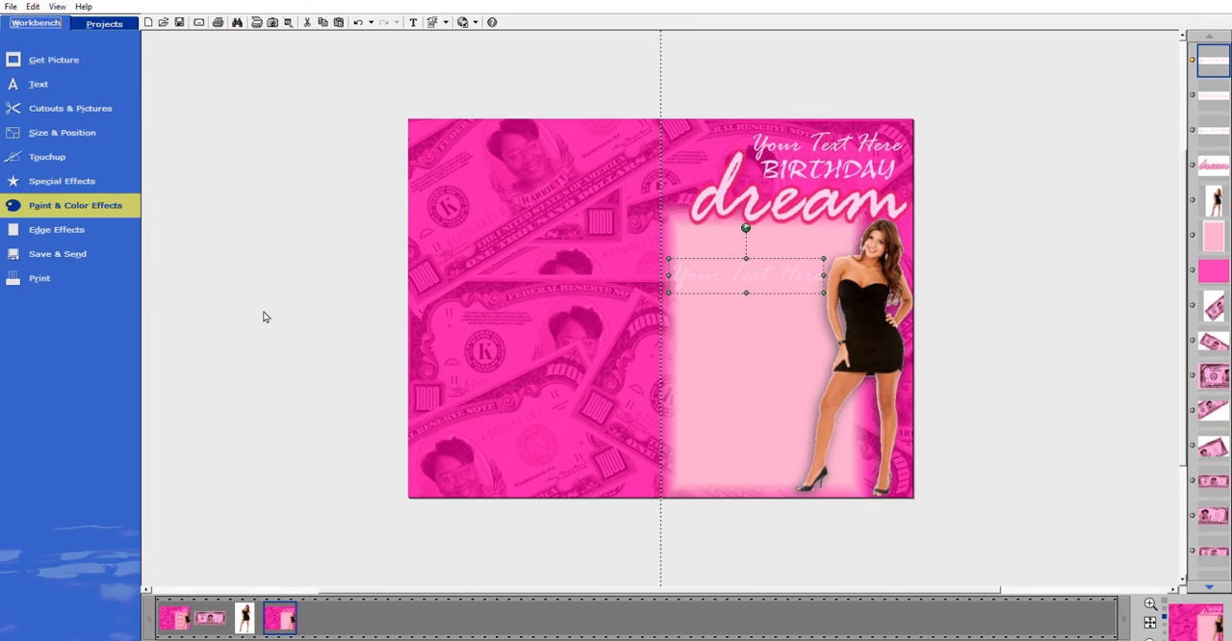
Fill the copied placeholder text with a solid near-white color and apply it.
{"action": "left_click", "coordinate": [264, 317]}
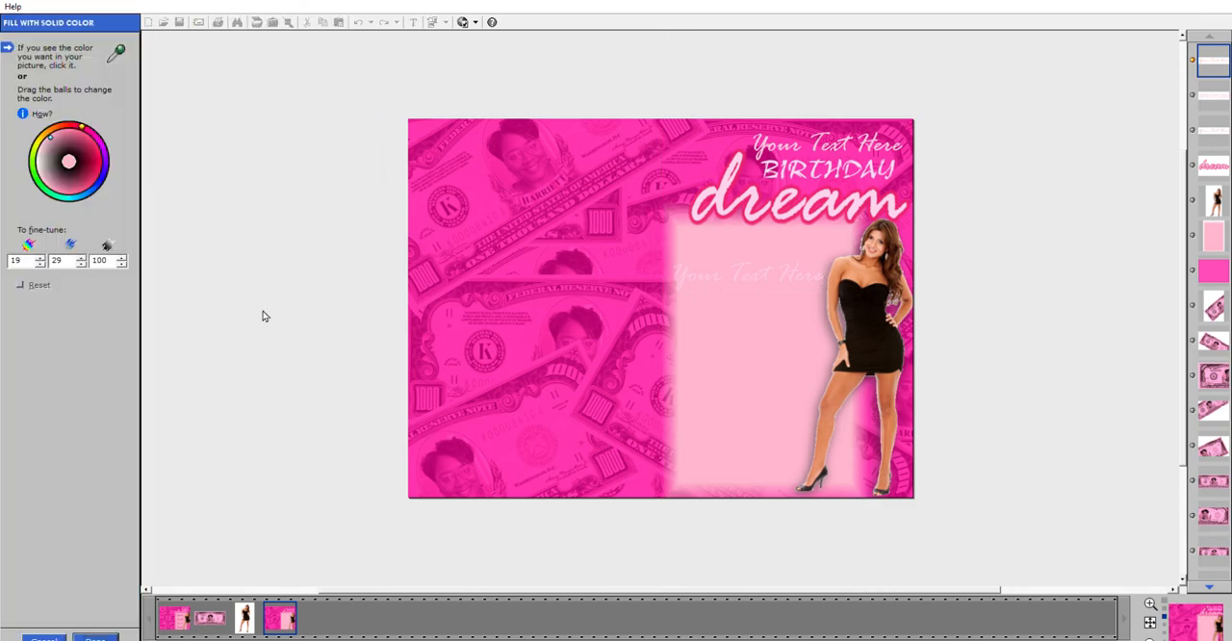
{"action": "left_click", "coordinate": [44, 161]}
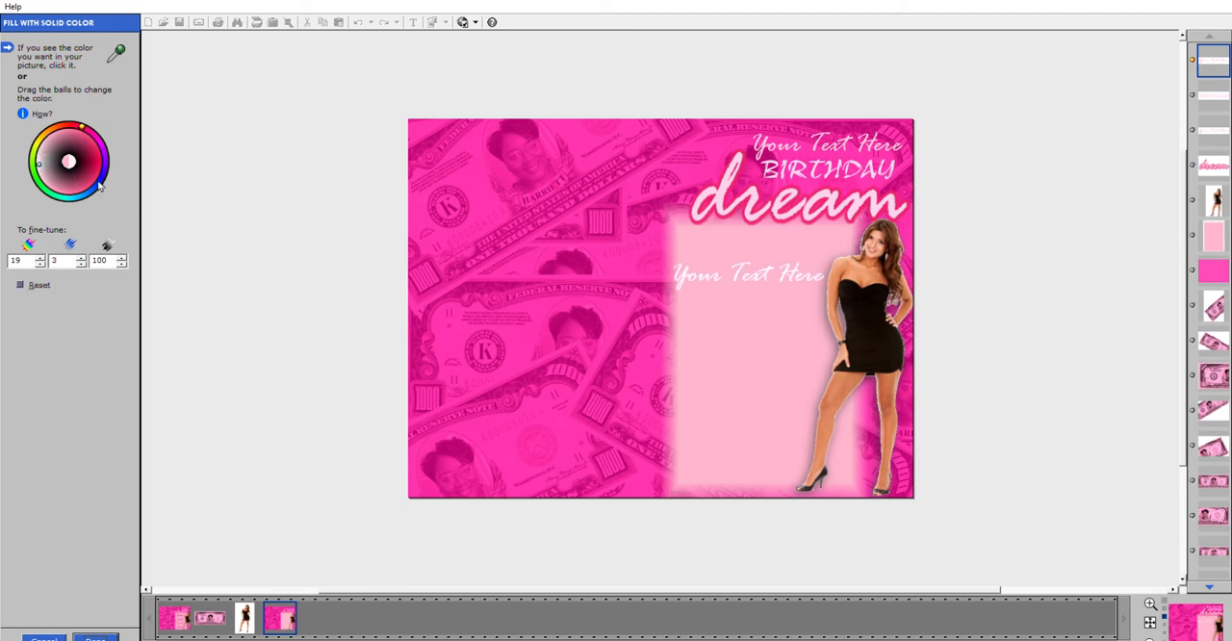
{"action": "left_click", "coordinate": [40, 159]}
{"action": "left_click", "coordinate": [97, 635]}
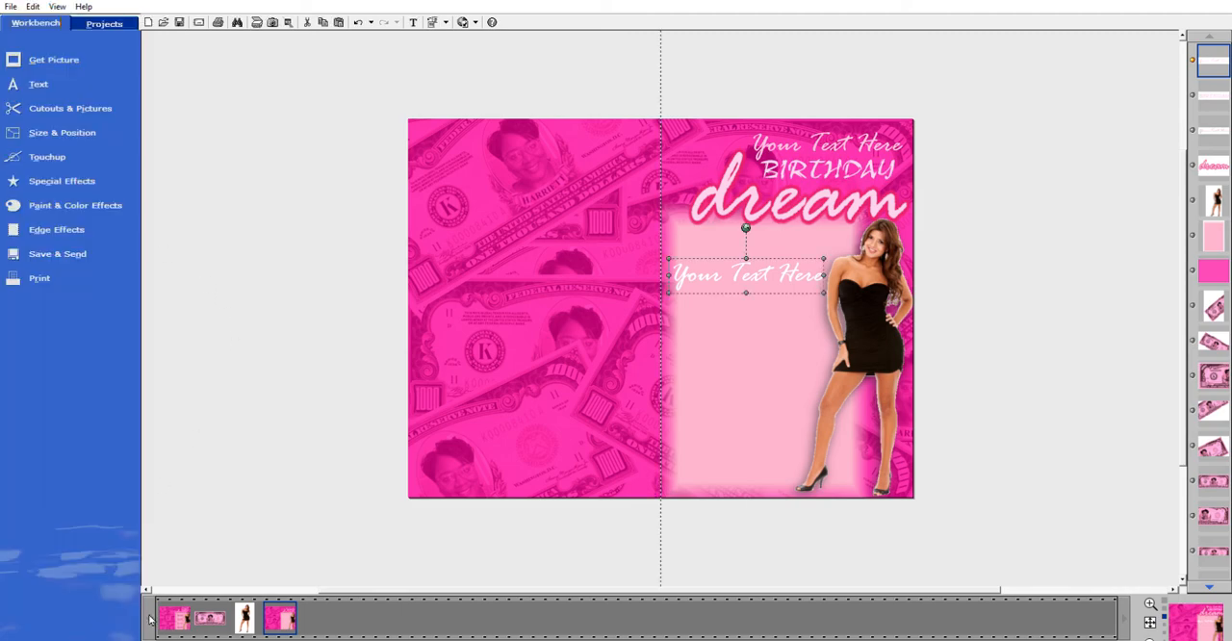
Change the near-white placeholder's font to Arial Black, shrink it and place it just below "dream" on the panel.
{"action": "left_click_drag", "start_coordinate": [669, 276], "coordinate": [692, 275]}
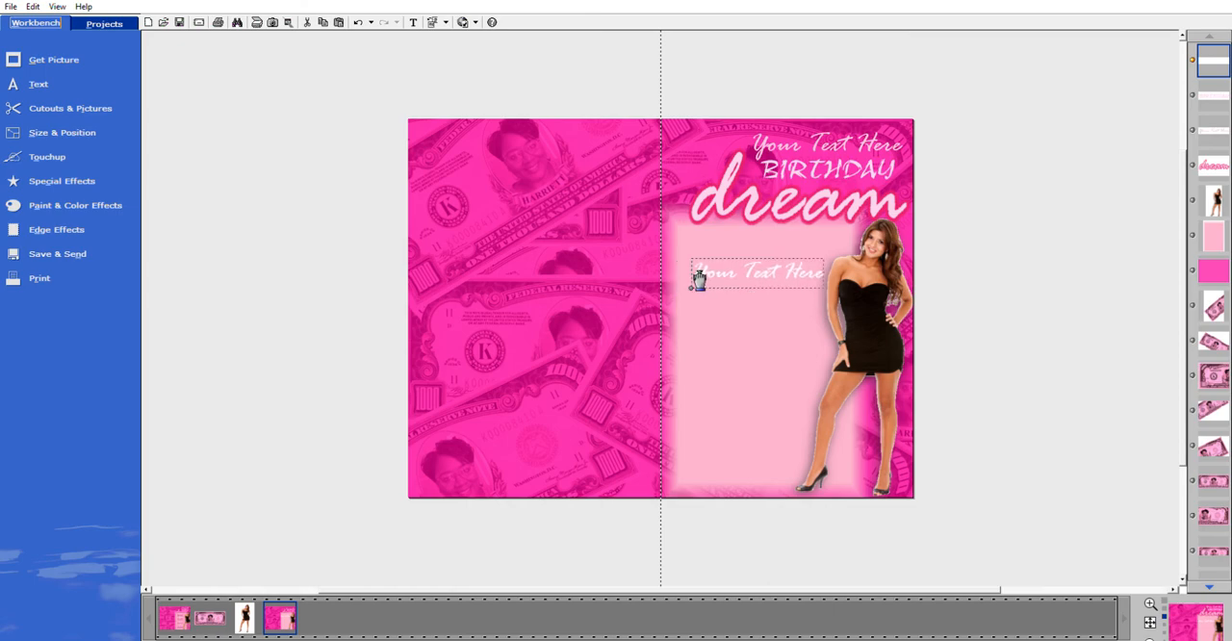
{"action": "left_click_drag", "start_coordinate": [765, 277], "coordinate": [770, 256]}
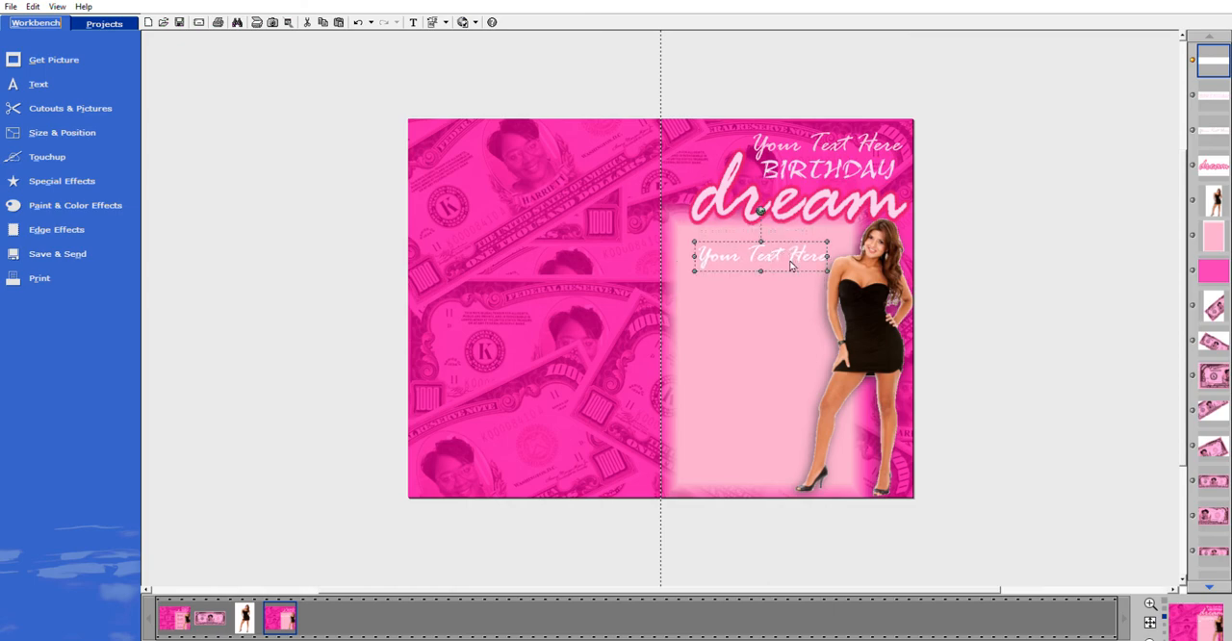
{"action": "double_click", "coordinate": [790, 257]}
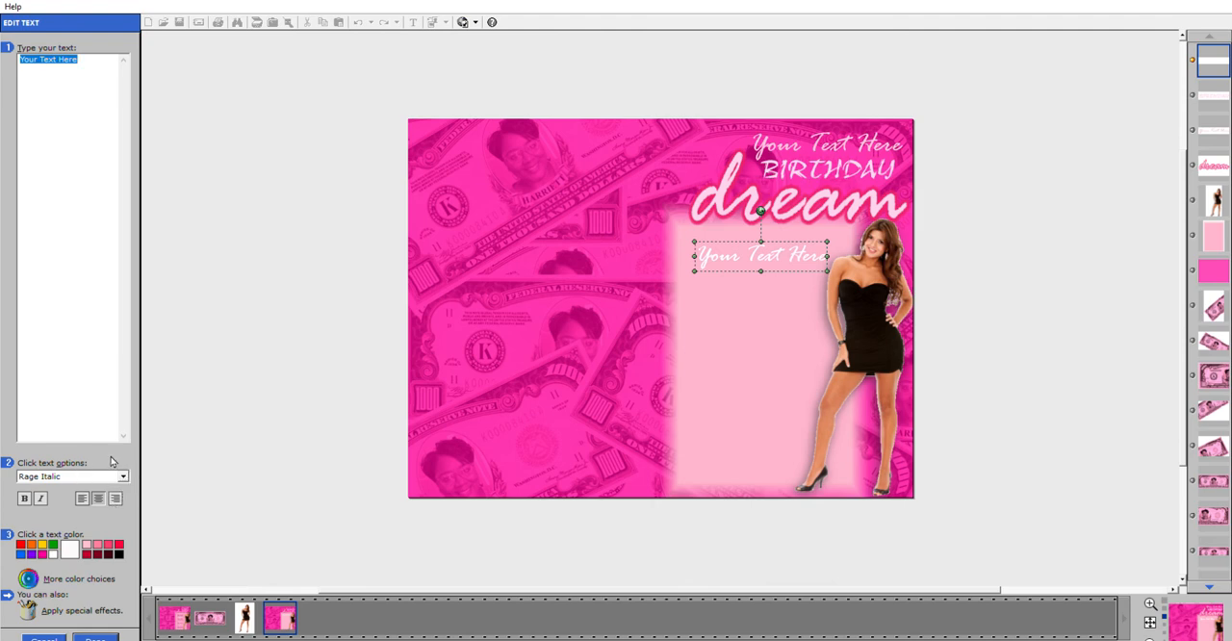
{"action": "left_click", "coordinate": [82, 471]}
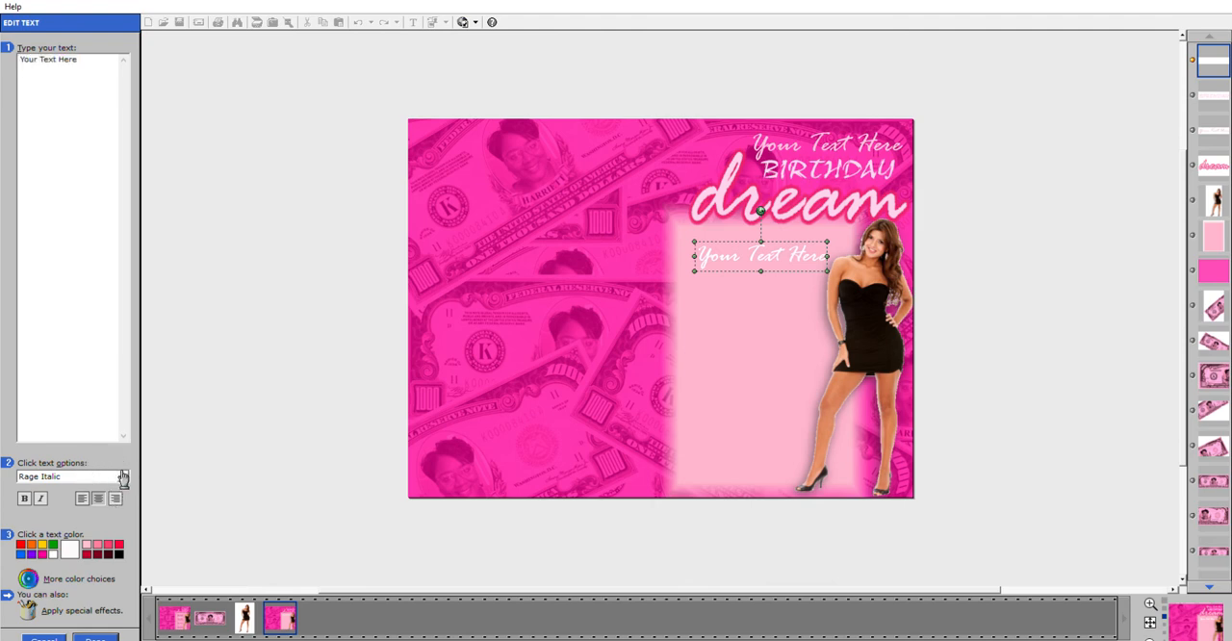
{"action": "key", "text": "a"}
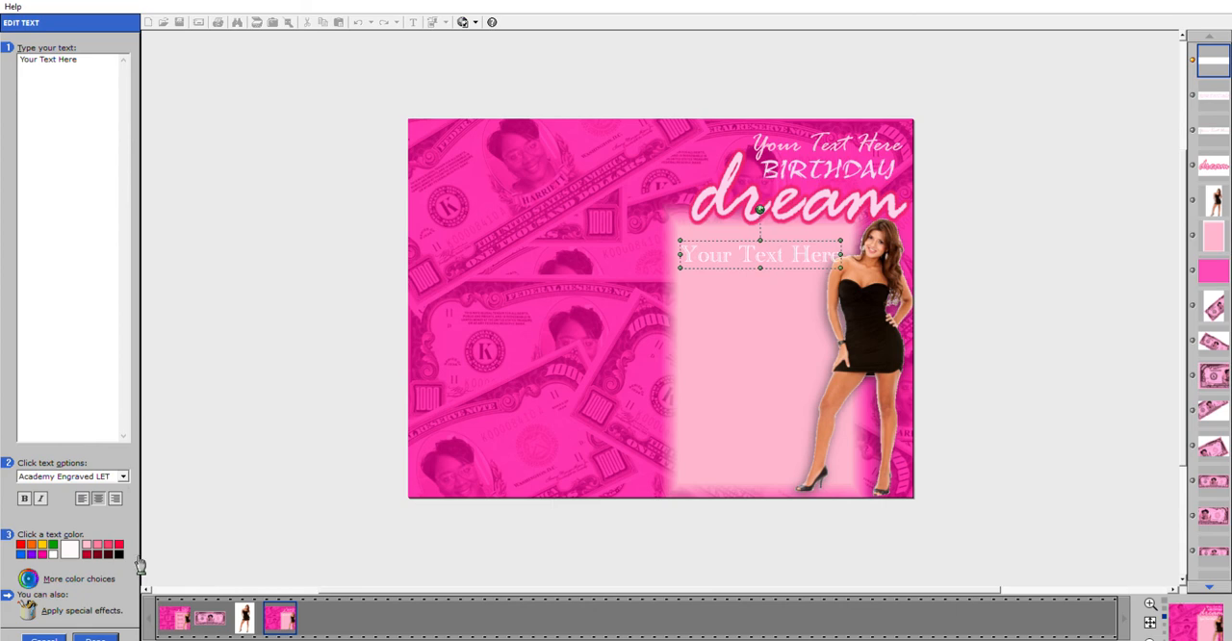
{"action": "left_click", "coordinate": [136, 559]}
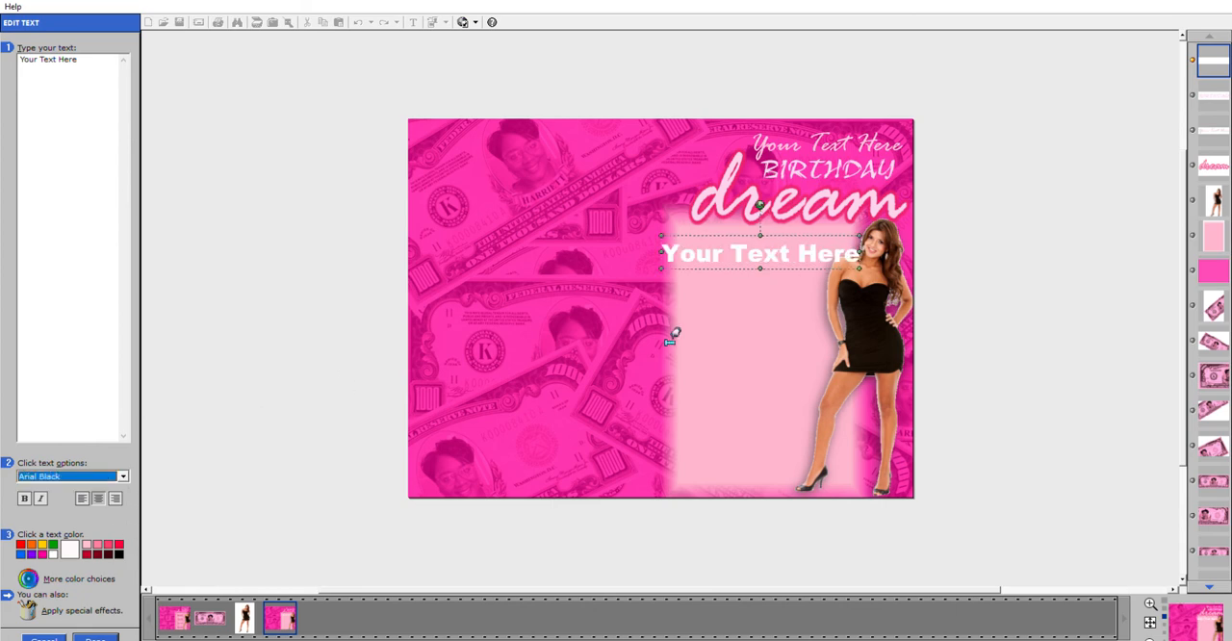
{"action": "left_click_drag", "start_coordinate": [866, 260], "coordinate": [766, 240]}
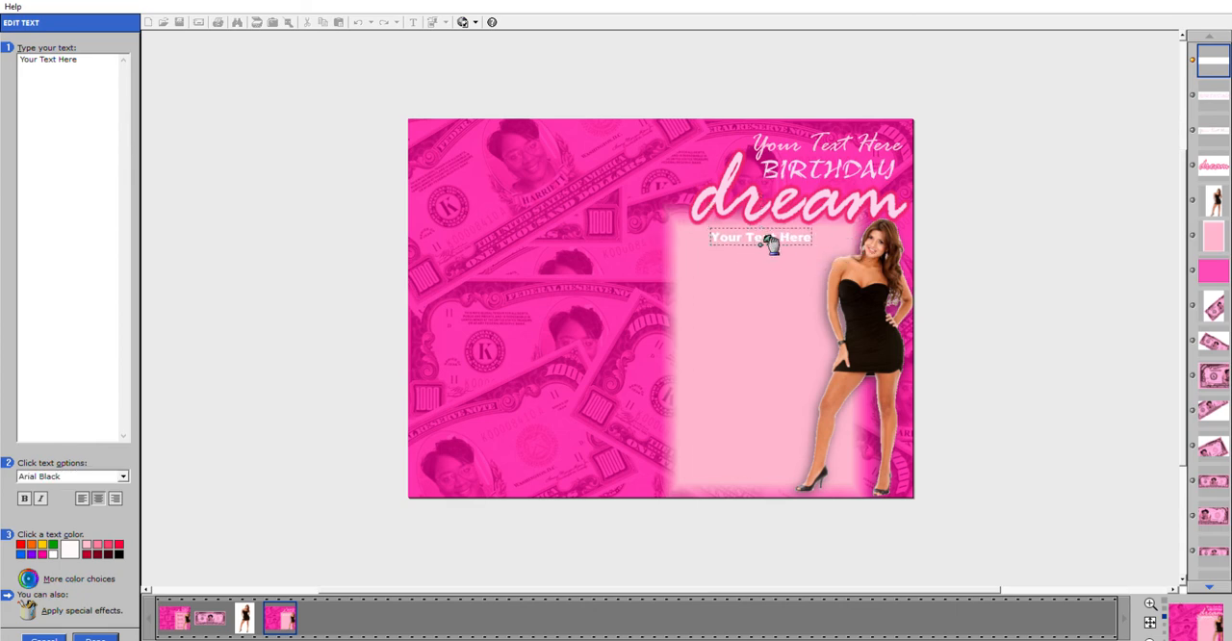
Replace the Arial Black placeholder's wording with "STARTER", apply it and nudge the text slightly down.
{"action": "left_click_drag", "start_coordinate": [114, 62], "coordinate": [12, 60]}
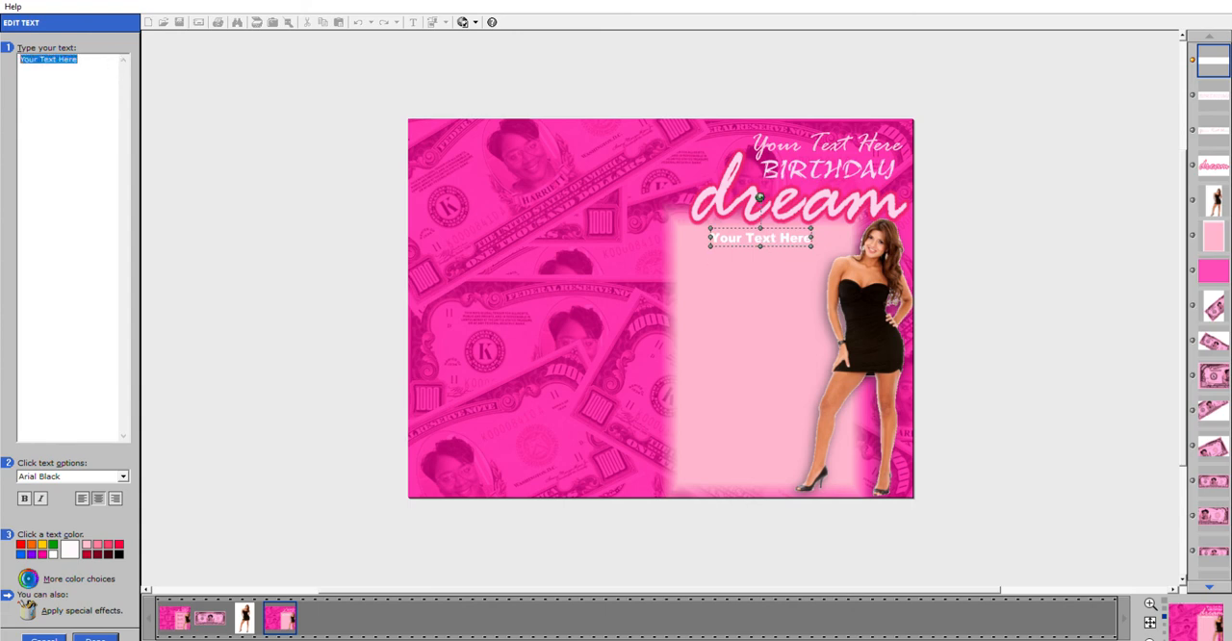
{"action": "type", "text": "STARTER"}
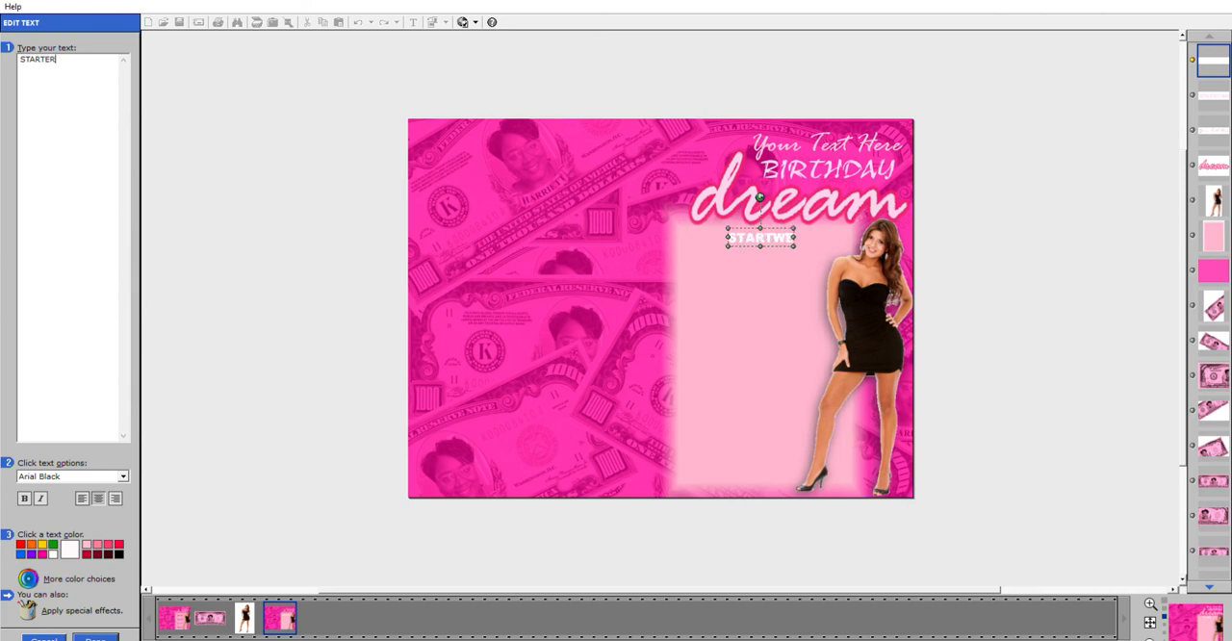
{"action": "left_click", "coordinate": [93, 636]}
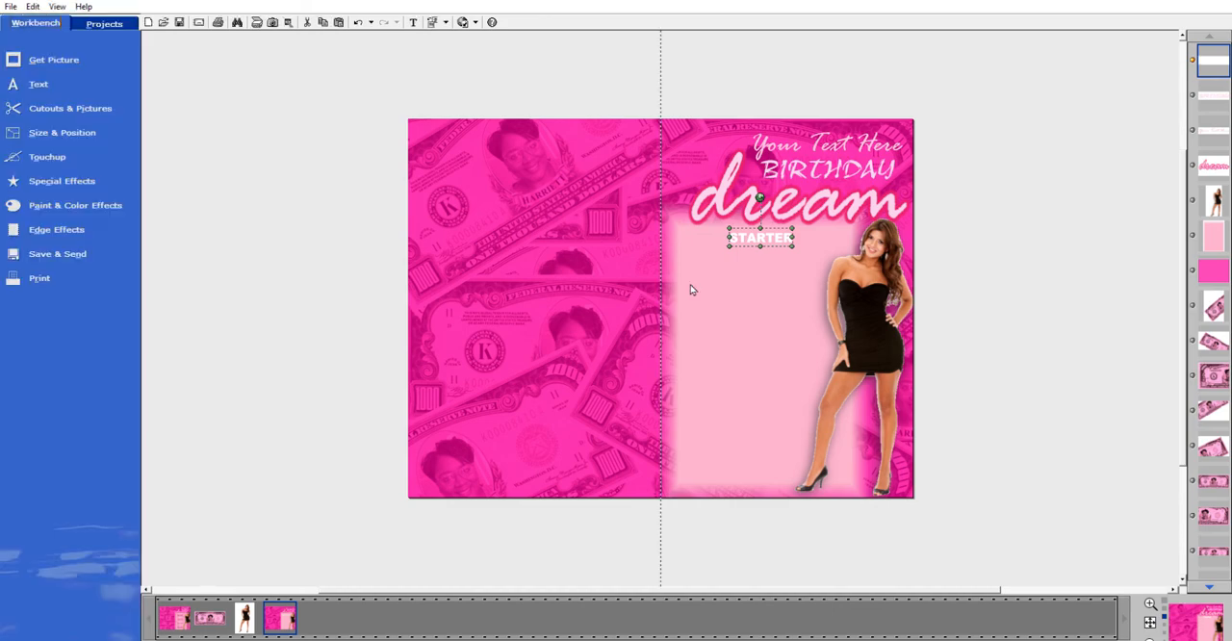
{"action": "mouse_move", "coordinate": [769, 235]}
{"action": "left_mouse_down"}
{"action": "mouse_move", "coordinate": [784, 245]}
{"action": "mouse_move", "coordinate": [773, 244]}
{"action": "left_mouse_up"}
Paste two copies of the script placeholder text and select both together.
{"action": "left_click", "coordinate": [768, 144]}
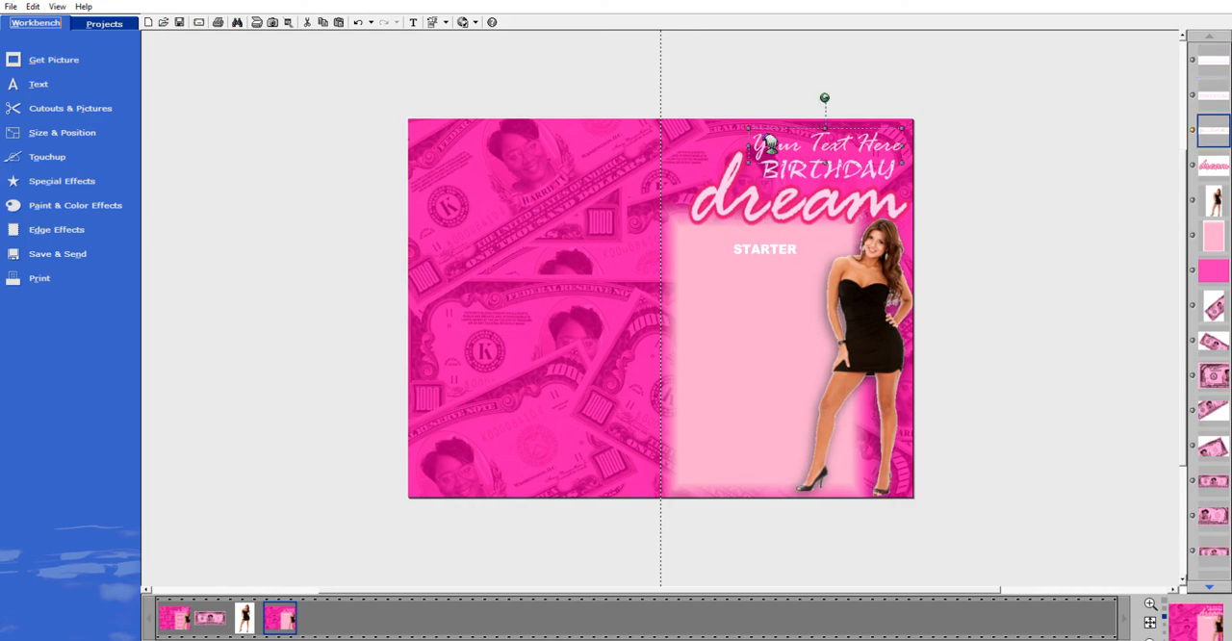
{"action": "left_click", "coordinate": [340, 19]}
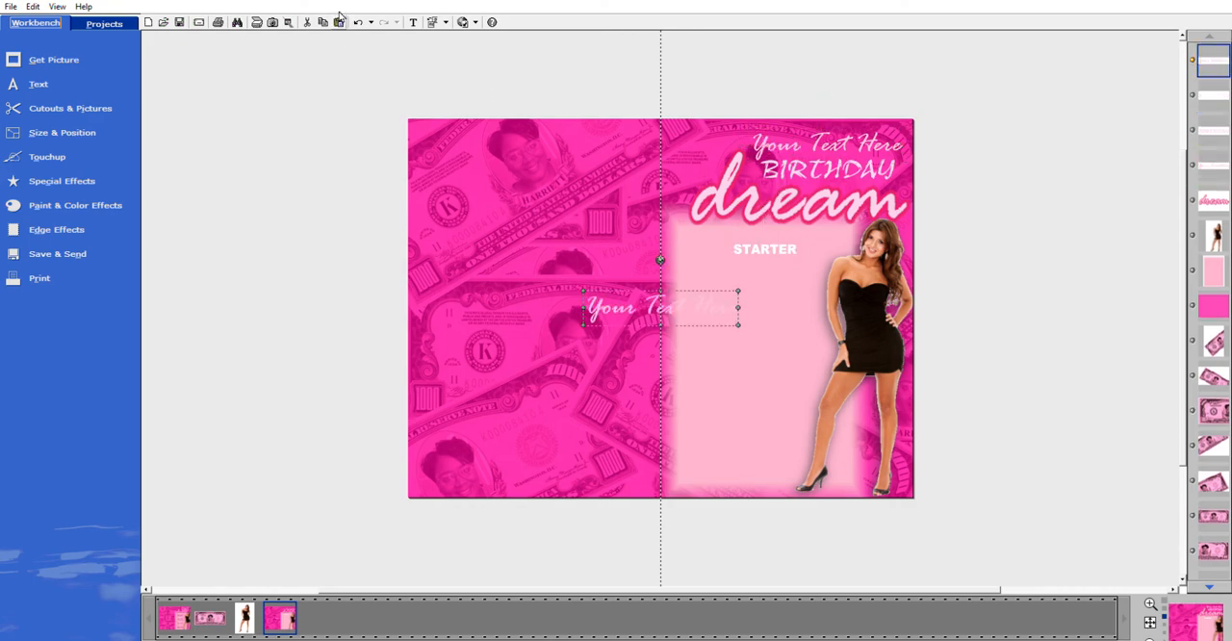
{"action": "left_click", "coordinate": [340, 20]}
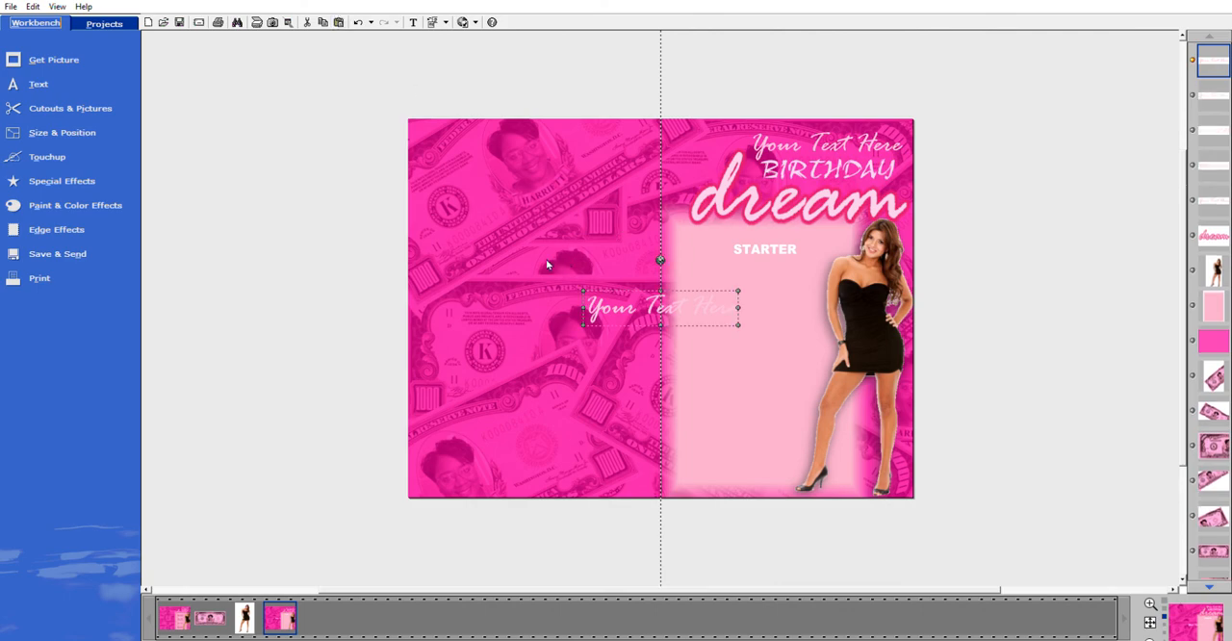
{"action": "left_click_drag", "start_coordinate": [674, 271], "coordinate": [833, 358]}
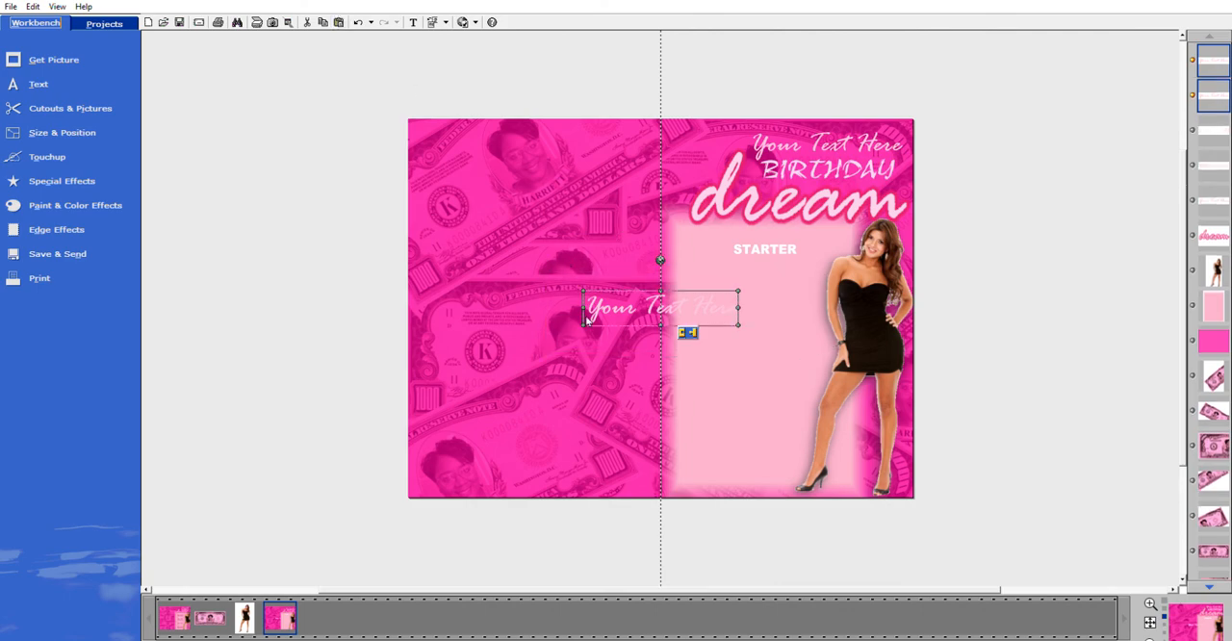
{"action": "left_click_drag", "start_coordinate": [534, 263], "coordinate": [795, 369]}
Fill both selected text copies with the deep pink sampled from the edge of the "dream" lettering, and apply it.
{"action": "left_click", "coordinate": [261, 316]}
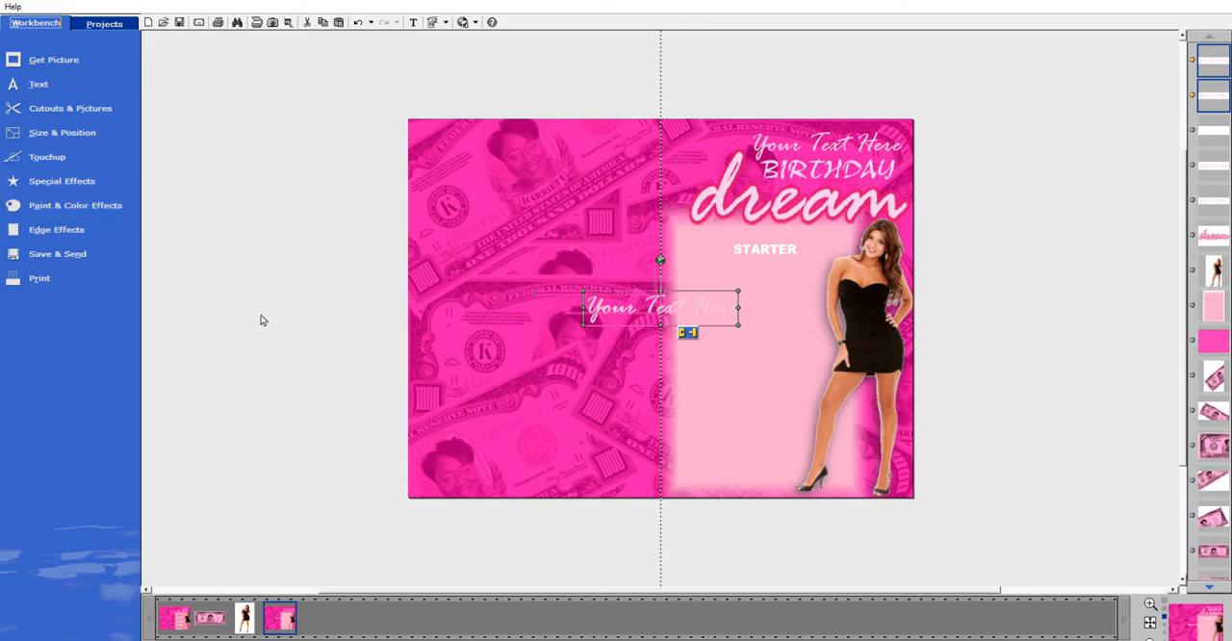
{"action": "left_click", "coordinate": [591, 188]}
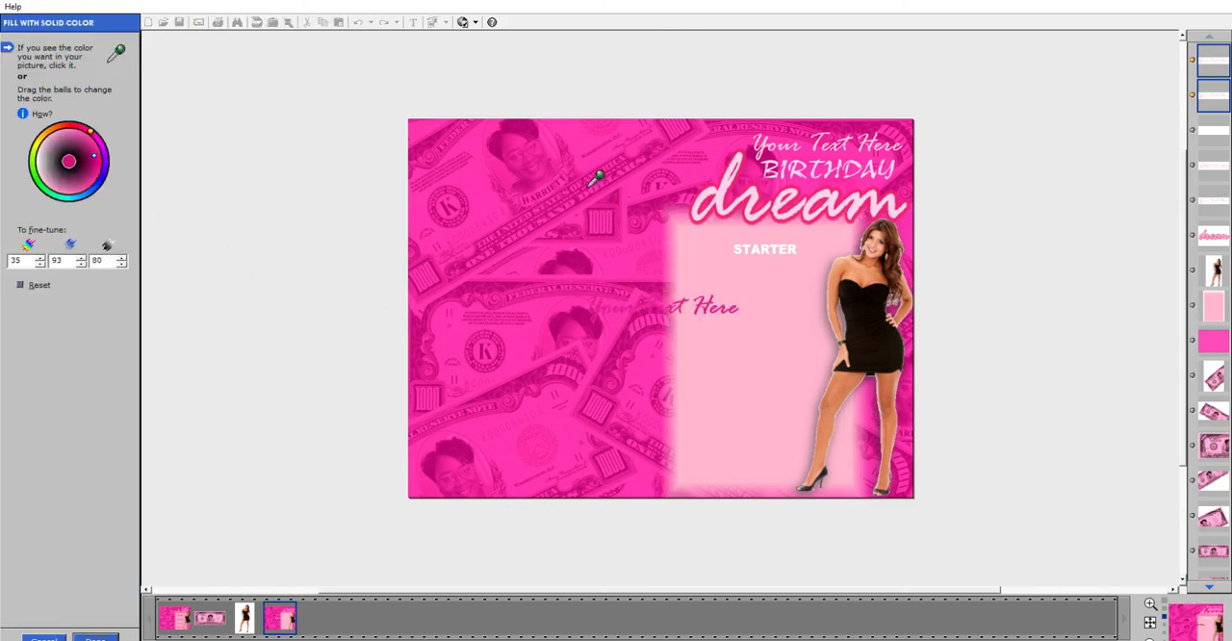
{"action": "left_click", "coordinate": [713, 217]}
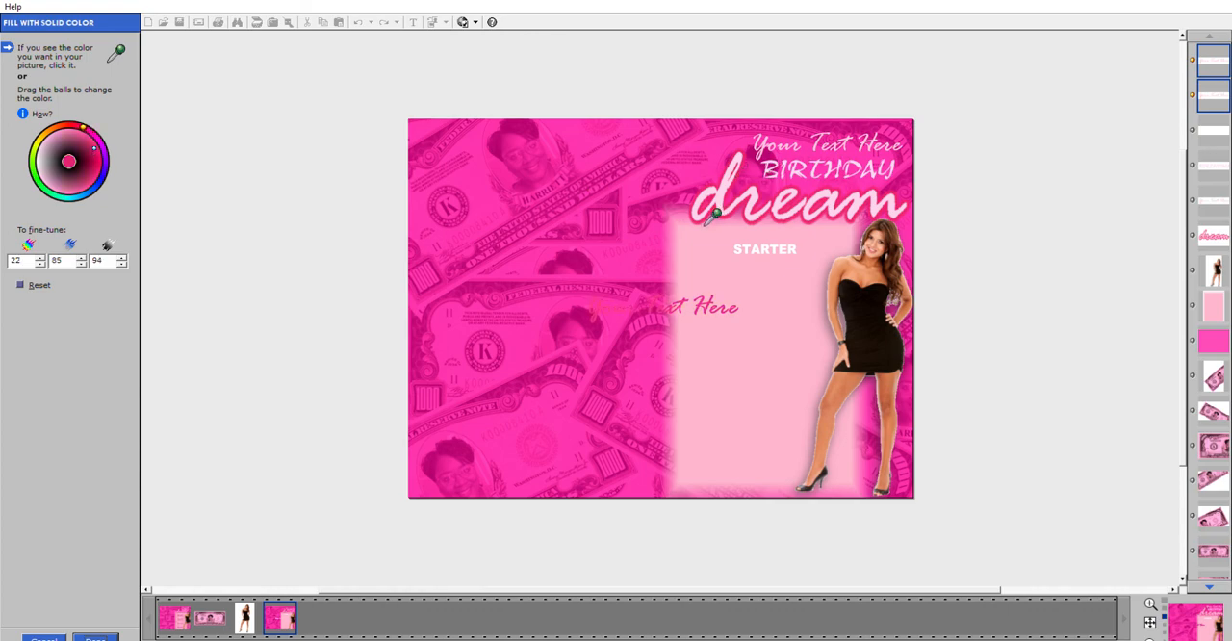
{"action": "left_click", "coordinate": [96, 638]}
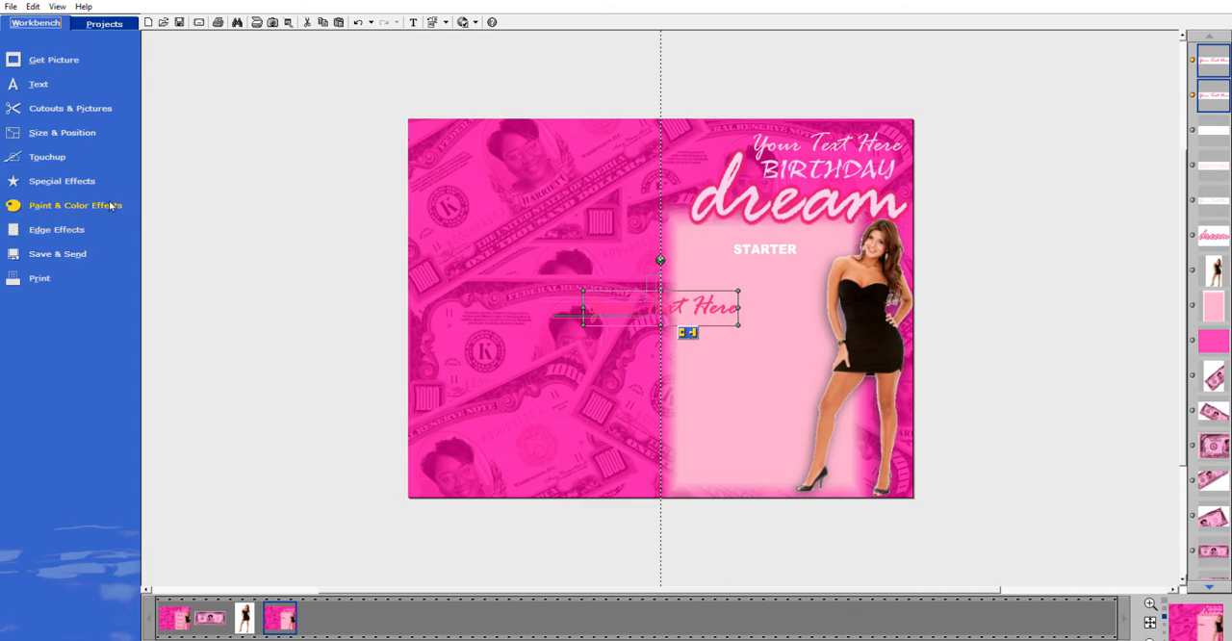
Darken the solid colour fill of both selected script text copies, using the values 22, 85 and 84.
{"action": "left_click", "coordinate": [76, 205]}
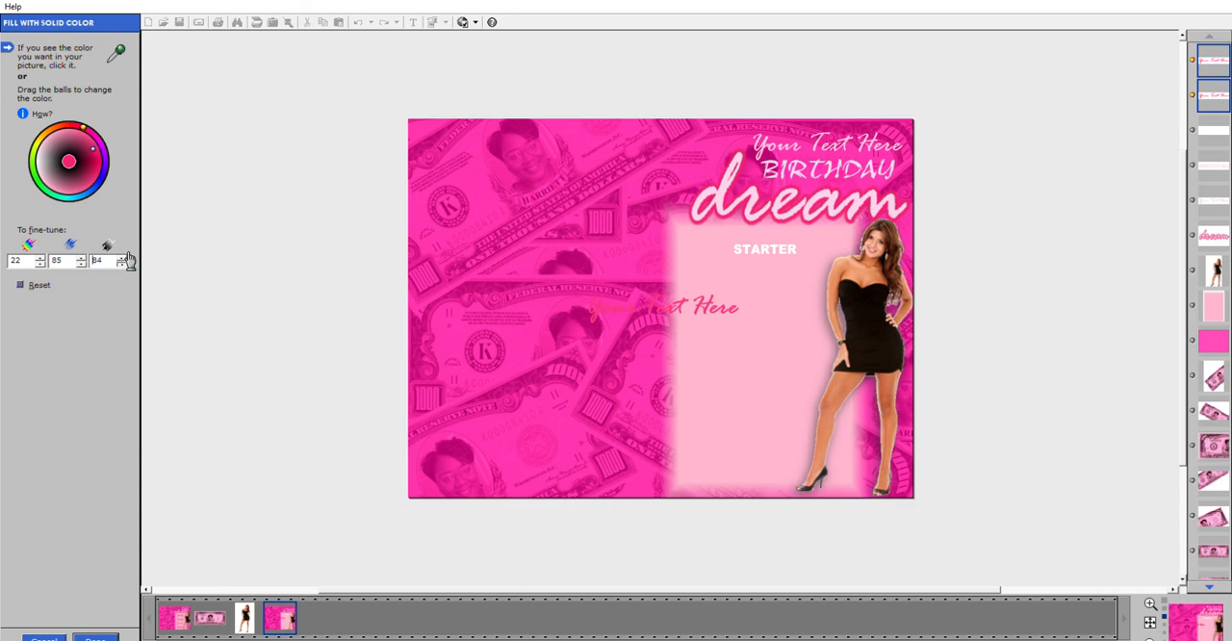
{"action": "left_click", "coordinate": [96, 638]}
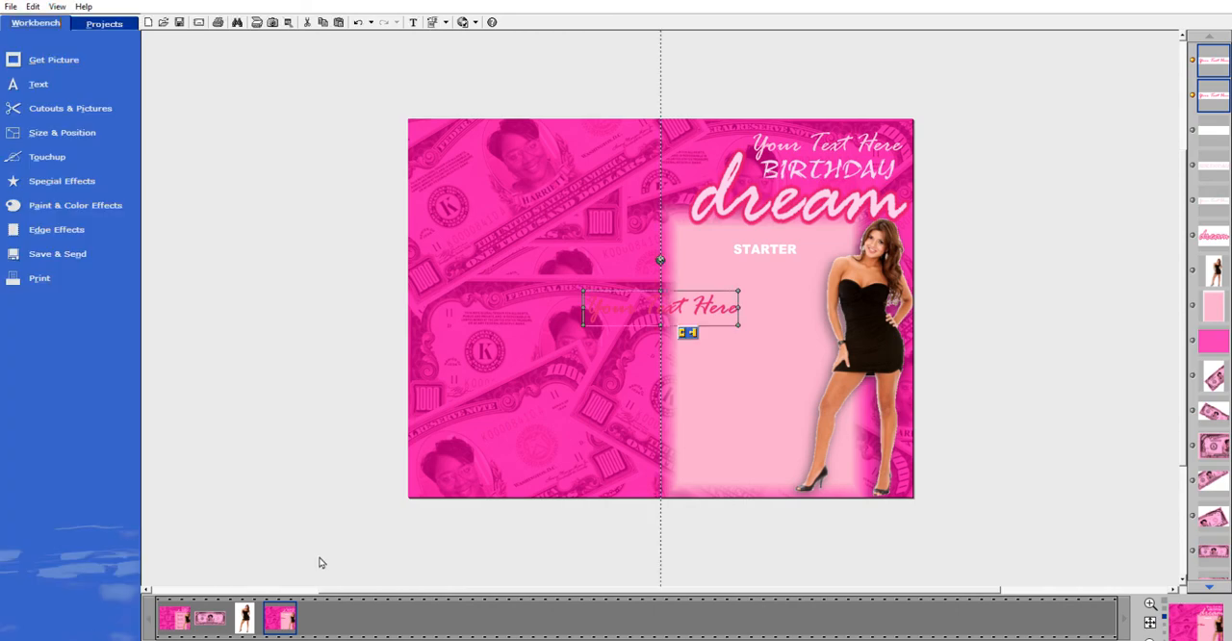
Shrink the two pink script lines, stack them on the panel below "STARTER", and centre that heading above them.
{"action": "left_click_drag", "start_coordinate": [710, 301], "coordinate": [800, 283]}
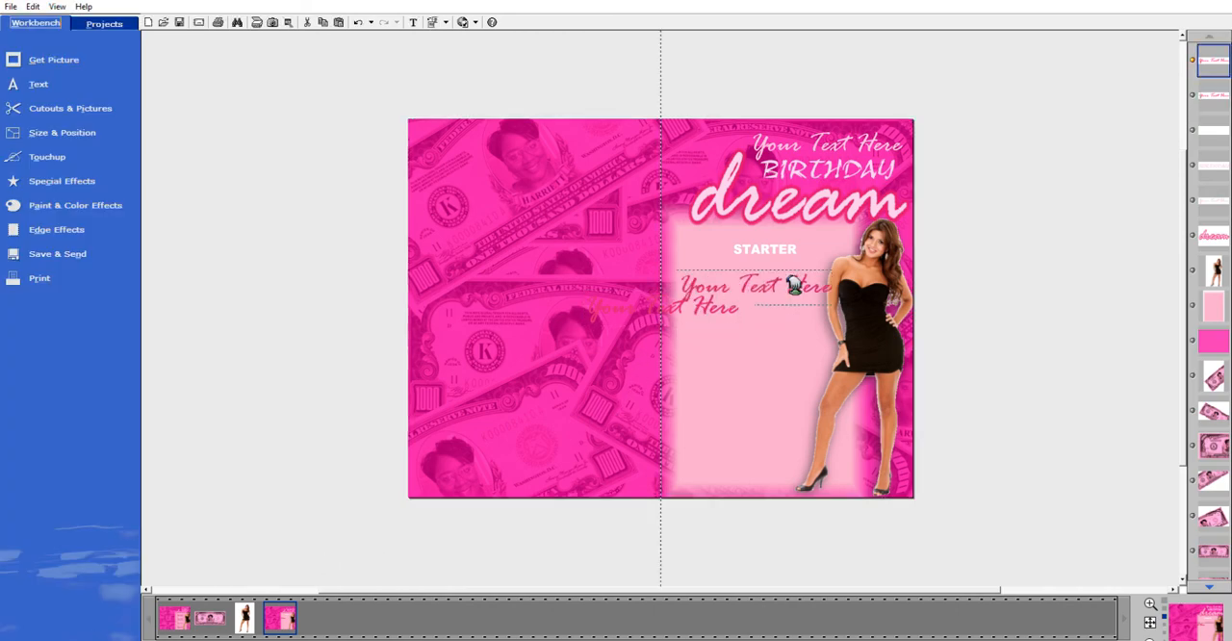
{"action": "left_click", "coordinate": [838, 302]}
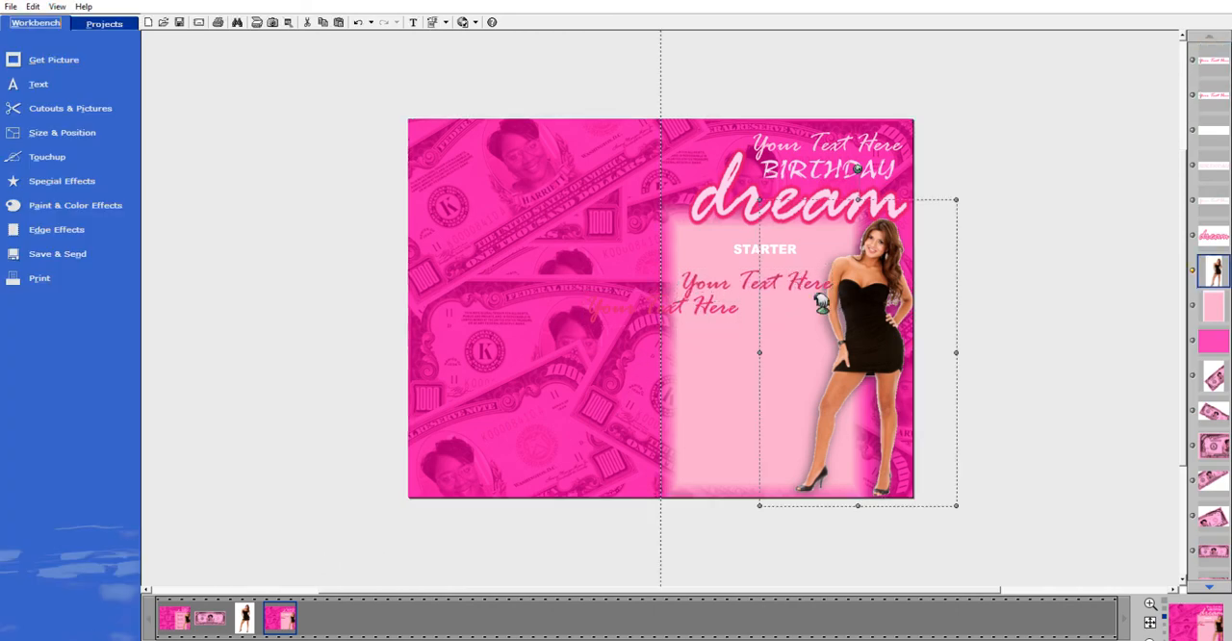
{"action": "left_click", "coordinate": [737, 280]}
{"action": "left_click_drag", "start_coordinate": [833, 302], "coordinate": [806, 295]}
{"action": "left_click", "coordinate": [714, 300]}
{"action": "left_click_drag", "start_coordinate": [715, 301], "coordinate": [759, 303]}
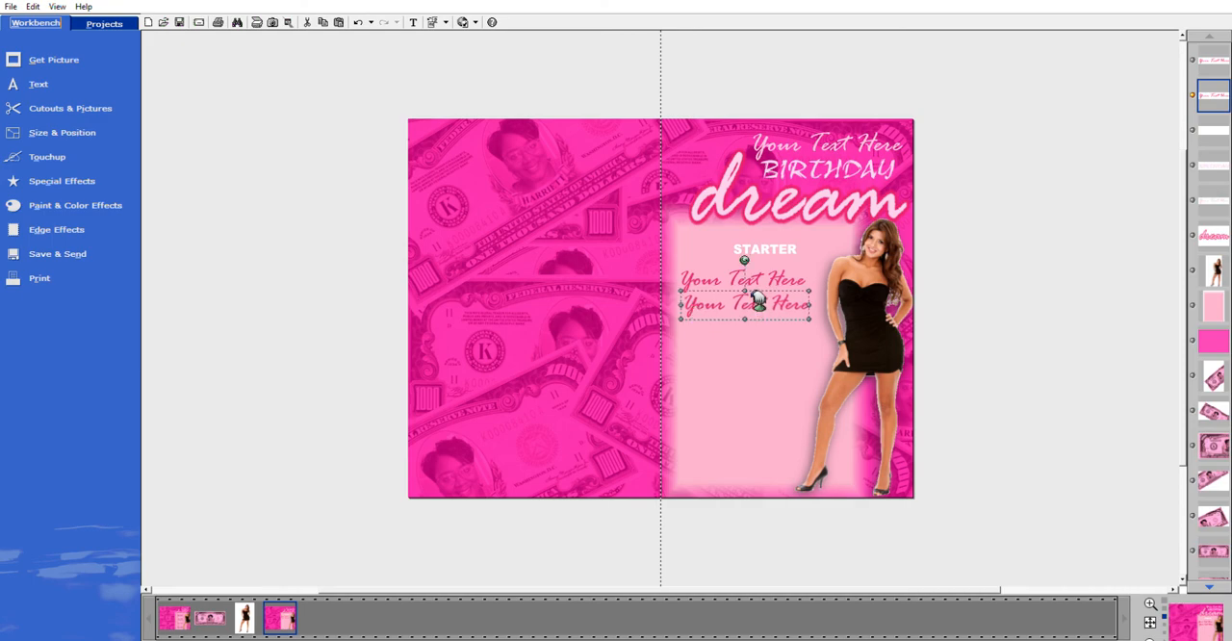
{"action": "left_click_drag", "start_coordinate": [790, 247], "coordinate": [761, 254]}
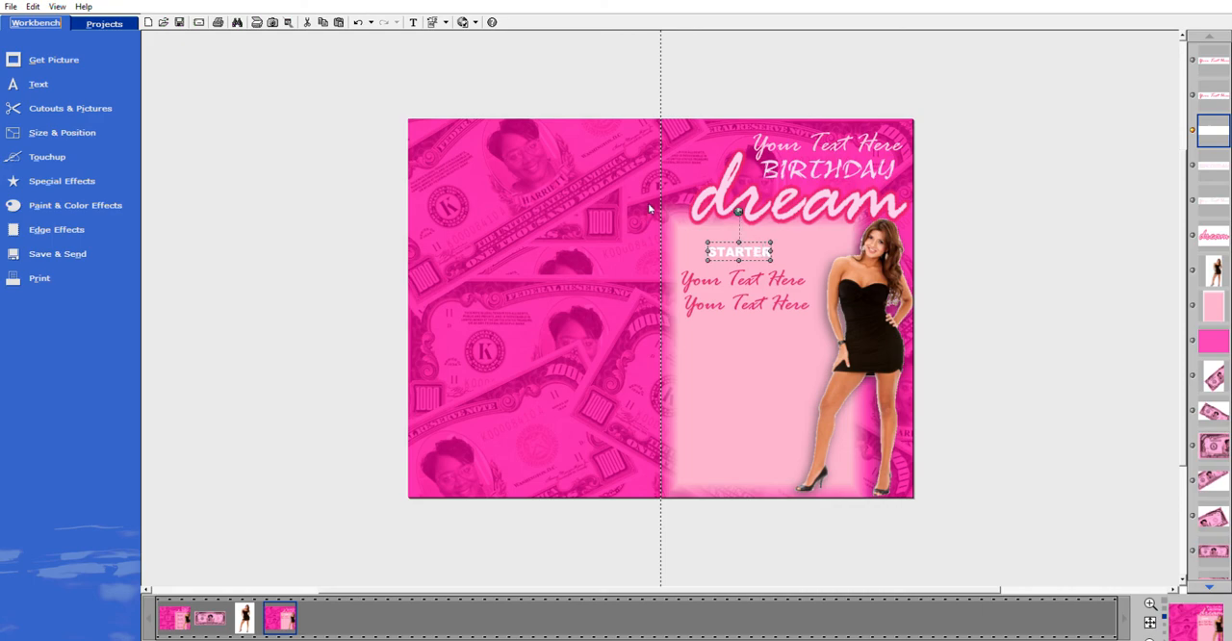
Duplicate the "STARTER" heading with its two script lines twice, placing the copies one below the other down the panel.
{"action": "left_click_drag", "start_coordinate": [832, 330], "coordinate": [653, 228]}
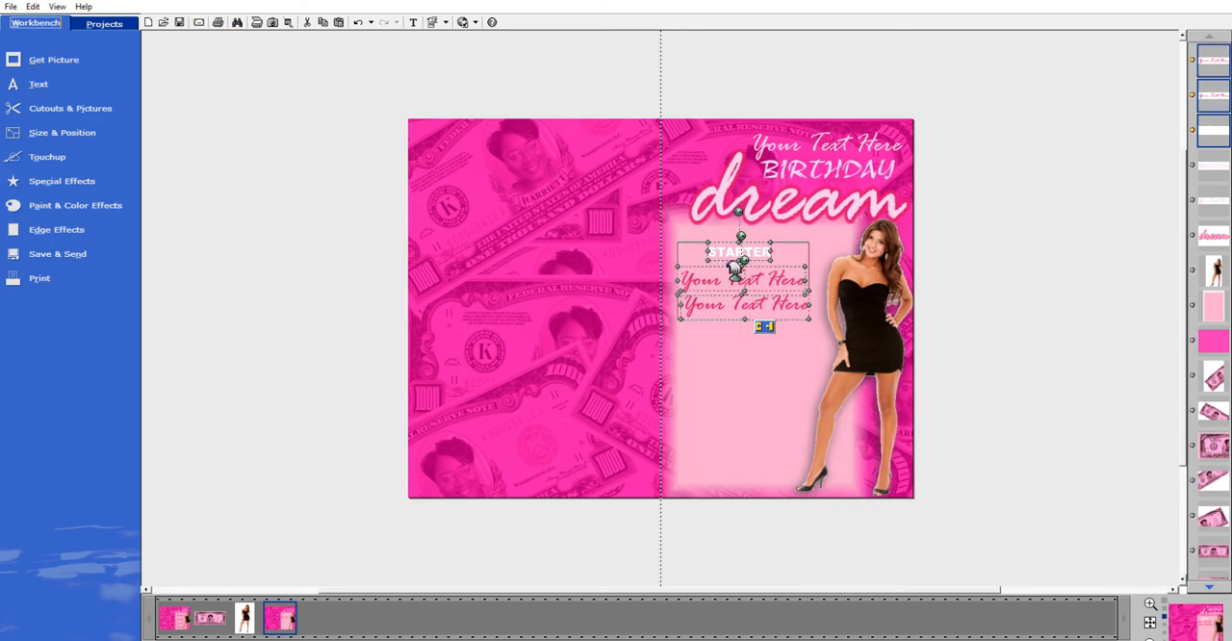
{"action": "left_click", "coordinate": [338, 14]}
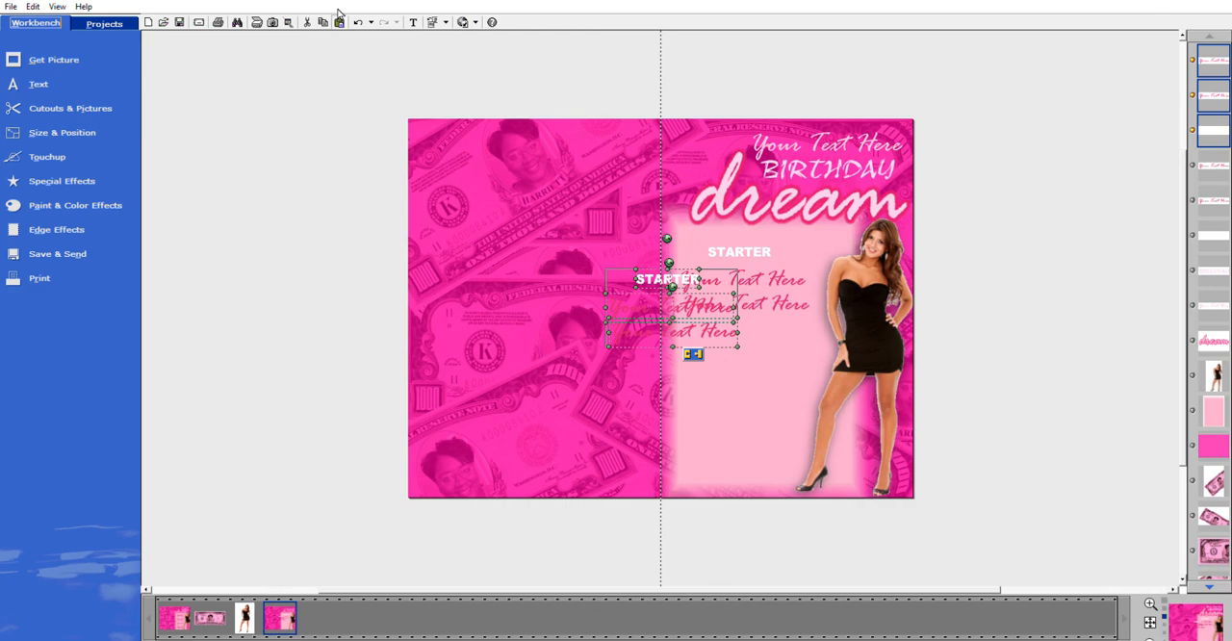
{"action": "left_click_drag", "start_coordinate": [655, 277], "coordinate": [725, 331]}
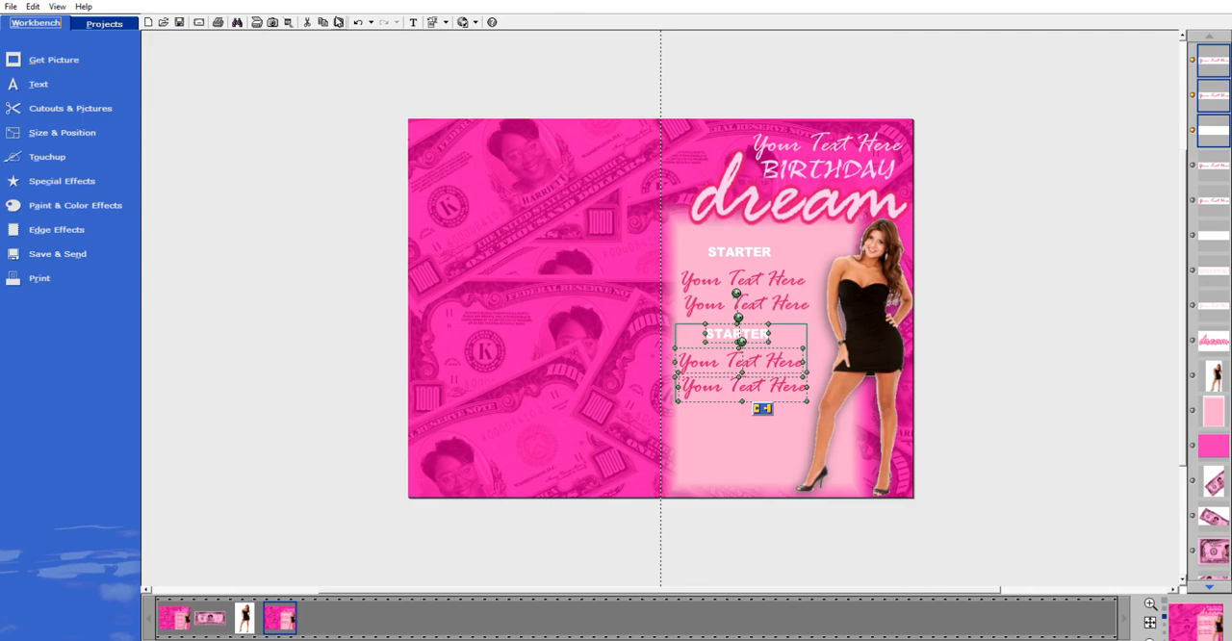
{"action": "left_click", "coordinate": [338, 21]}
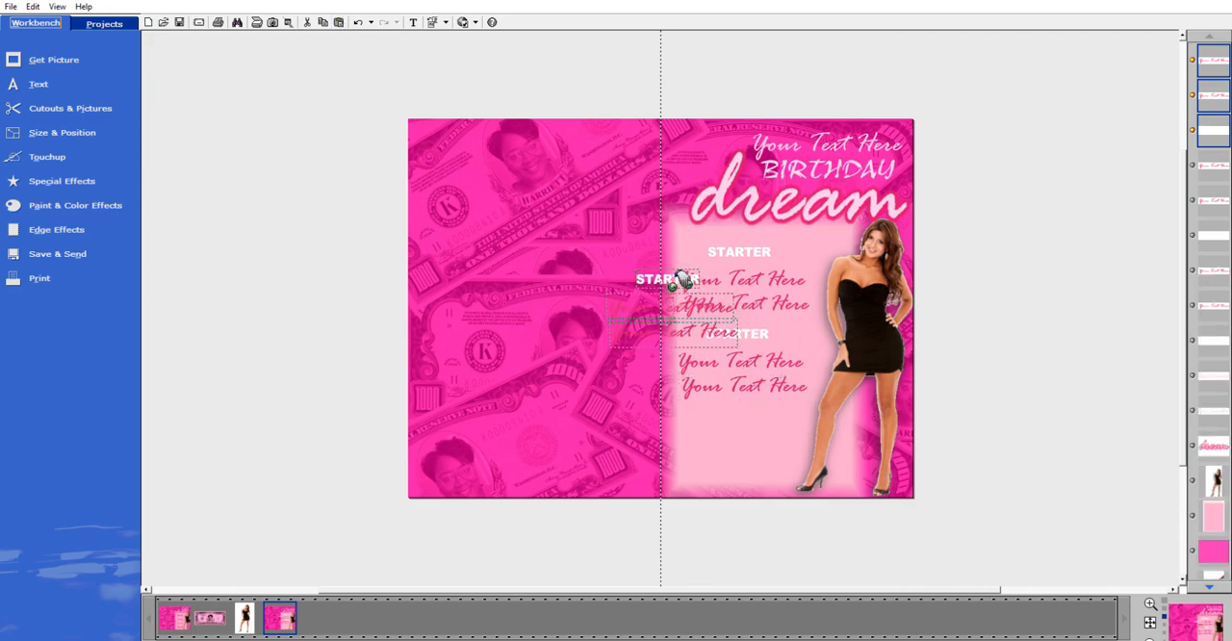
{"action": "left_click_drag", "start_coordinate": [662, 276], "coordinate": [738, 415]}
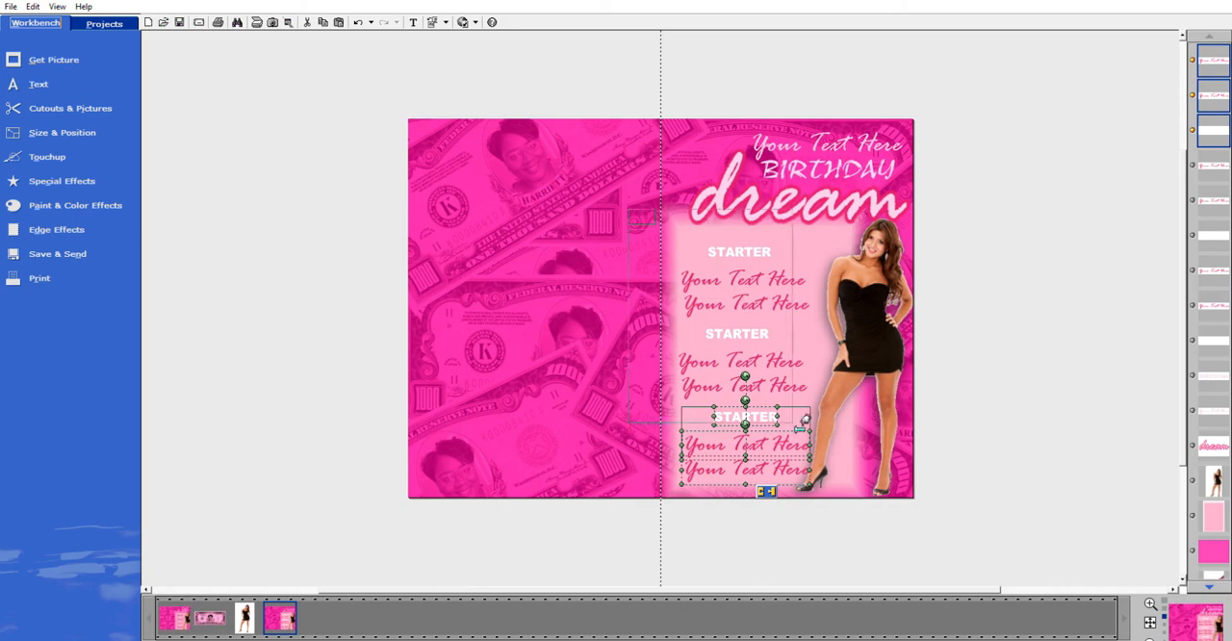
Group all three text blocks, scale the group down and shift it slightly right on the light pink panel.
{"action": "left_click_drag", "start_coordinate": [631, 223], "coordinate": [852, 535]}
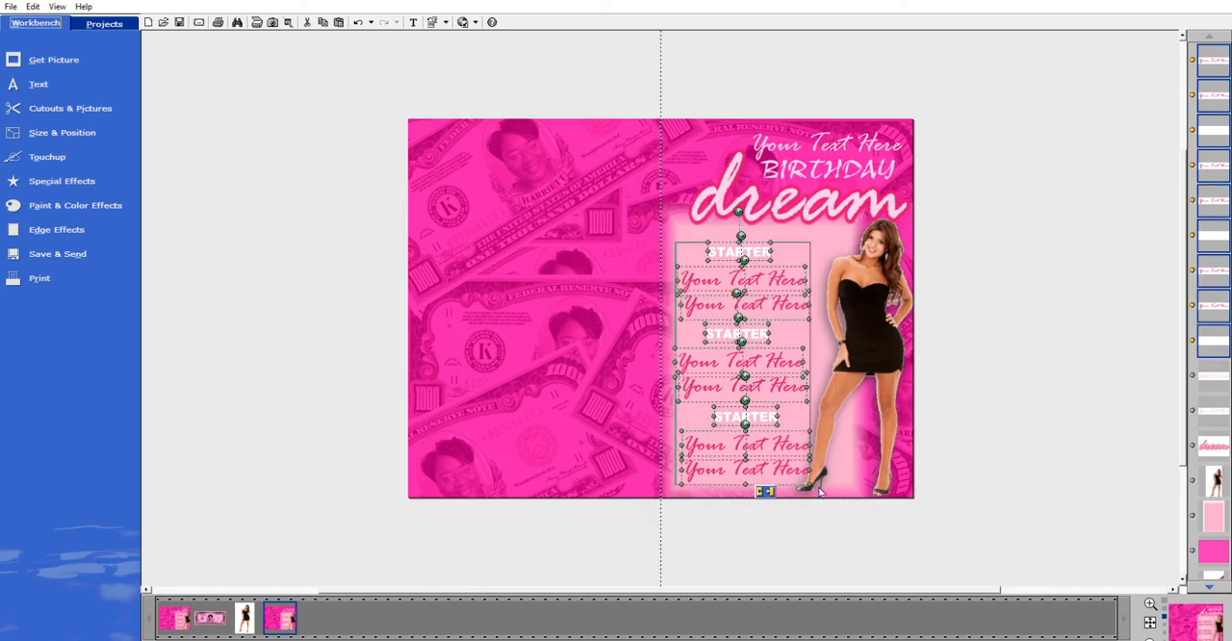
{"action": "left_click", "coordinate": [766, 490]}
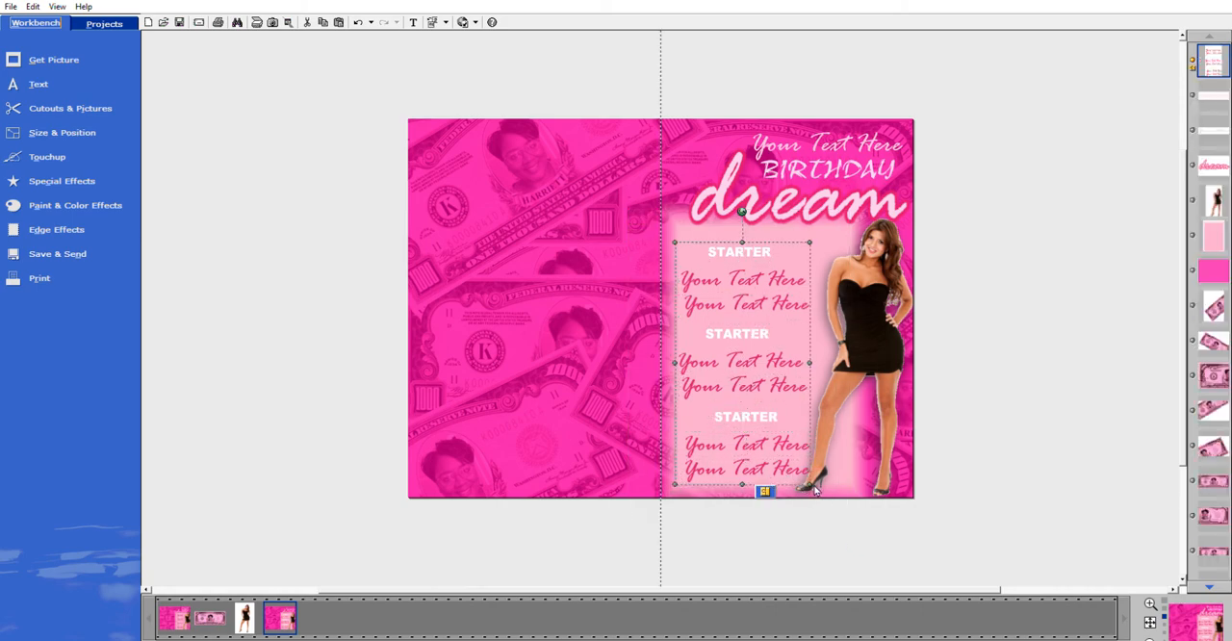
{"action": "left_click_drag", "start_coordinate": [809, 485], "coordinate": [804, 459]}
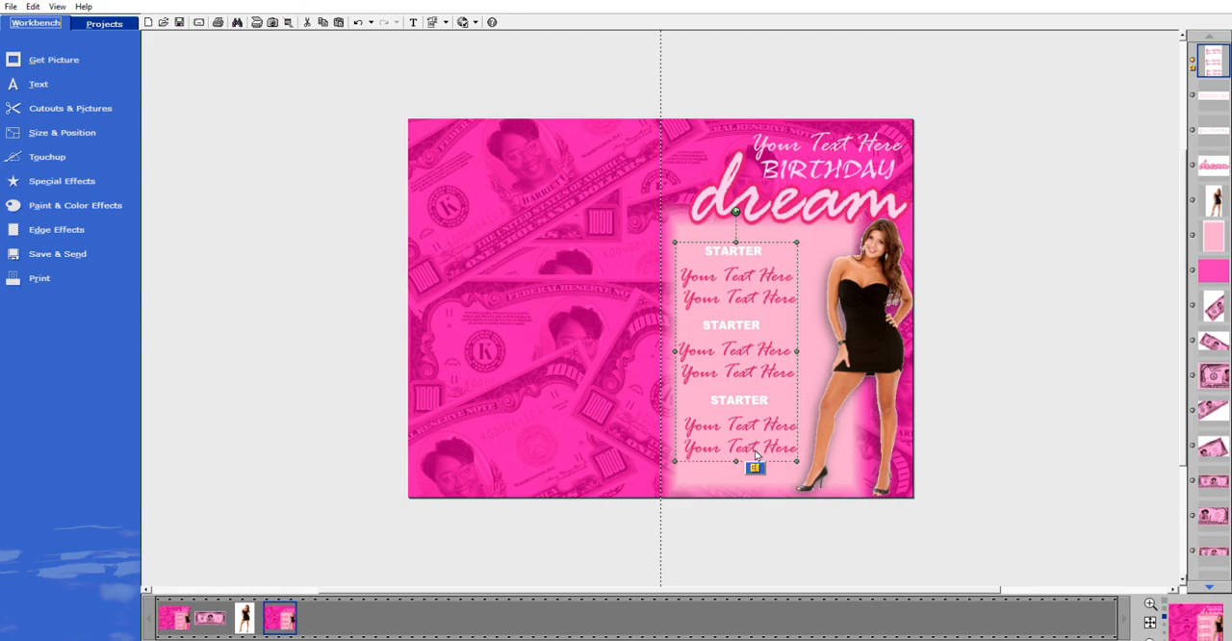
{"action": "left_click_drag", "start_coordinate": [798, 461], "coordinate": [796, 448]}
{"action": "left_click_drag", "start_coordinate": [755, 366], "coordinate": [768, 363]}
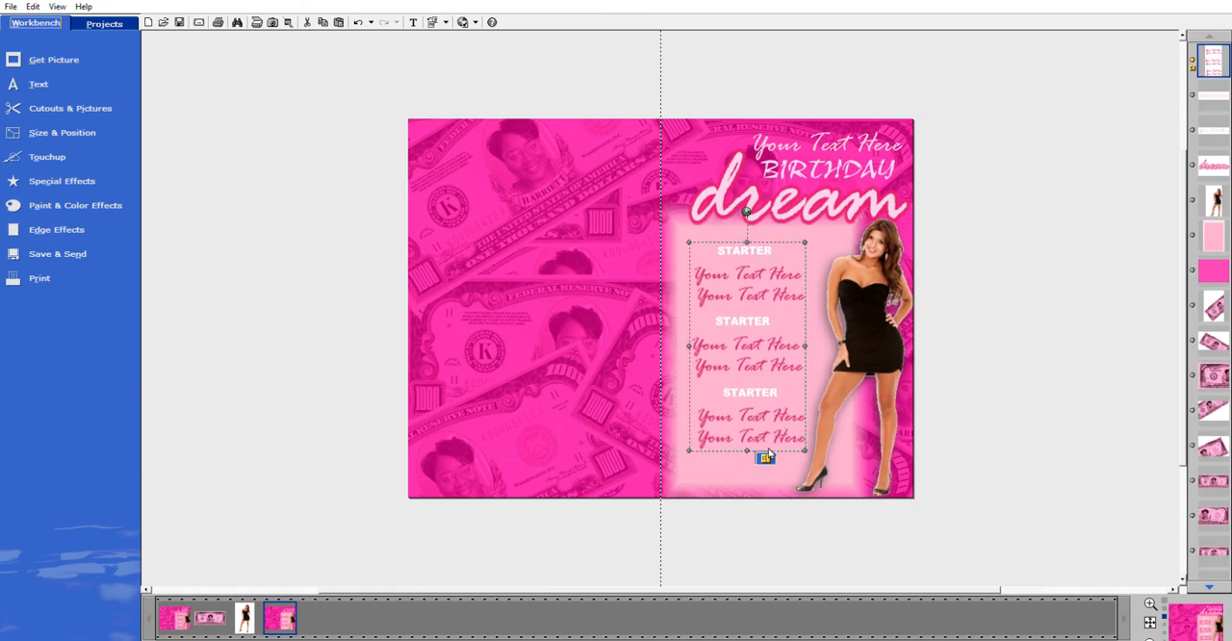
Ungroup the text blocks and move the top heading with its two script lines slightly up.
{"action": "left_click", "coordinate": [765, 458]}
{"action": "left_click", "coordinate": [975, 531]}
{"action": "left_click_drag", "start_coordinate": [674, 228], "coordinate": [828, 307]}
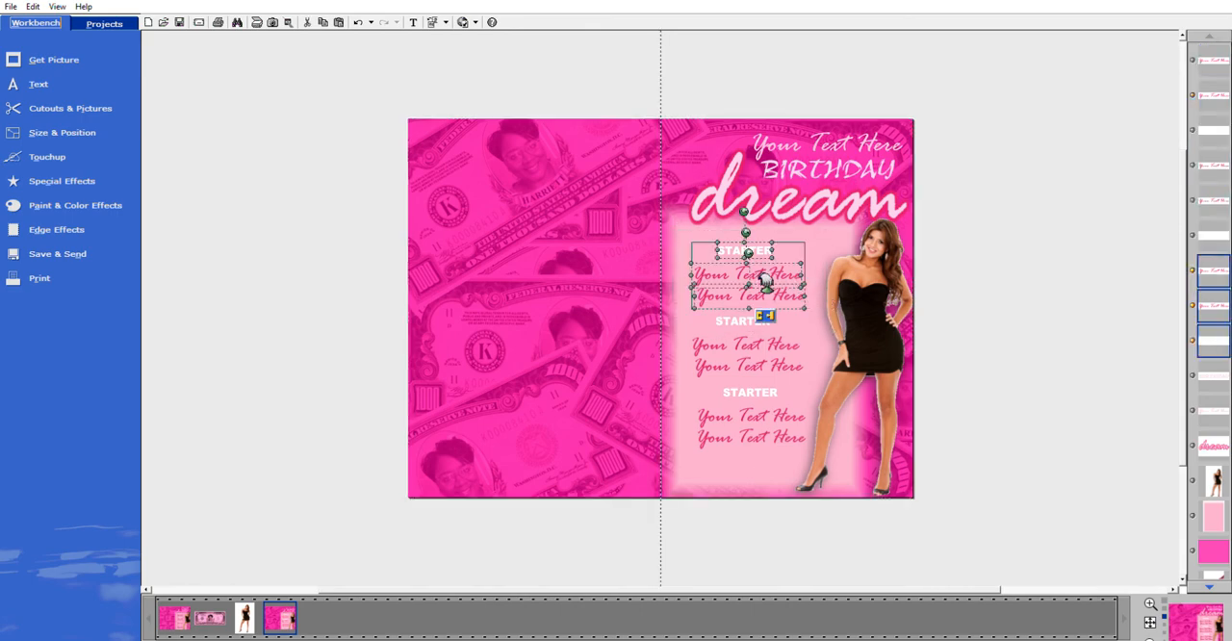
{"action": "left_click_drag", "start_coordinate": [767, 279], "coordinate": [767, 267]}
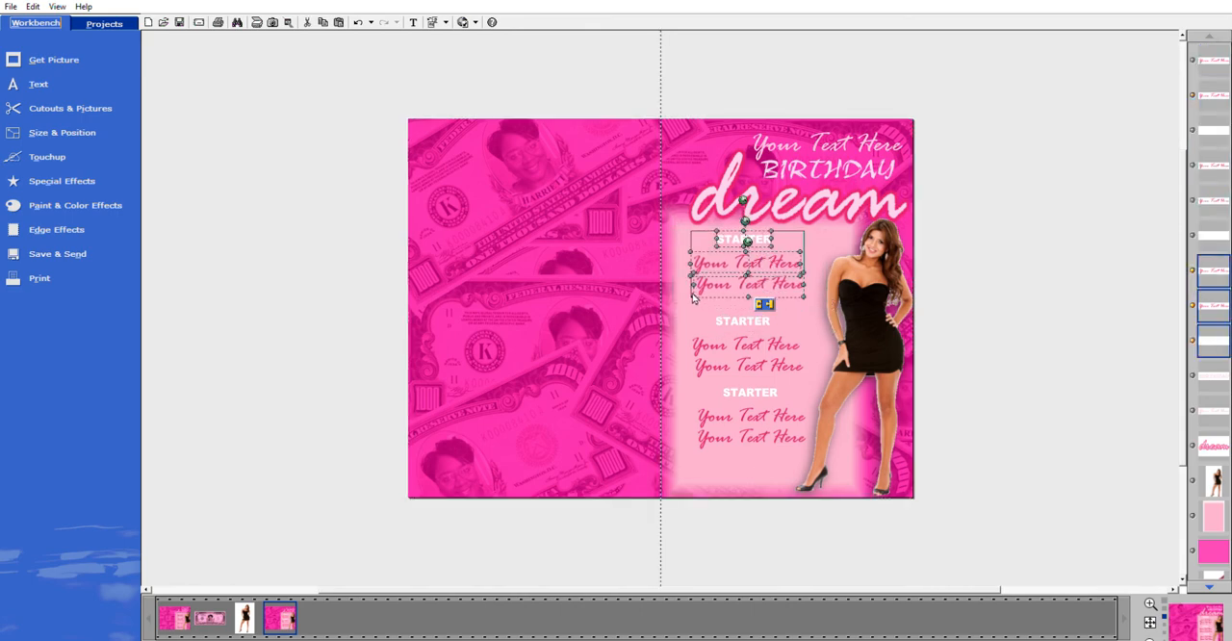
Lower the bottom text block and shift the middle block slightly down and left to space the three blocks evenly.
{"action": "left_click_drag", "start_coordinate": [680, 308], "coordinate": [836, 373]}
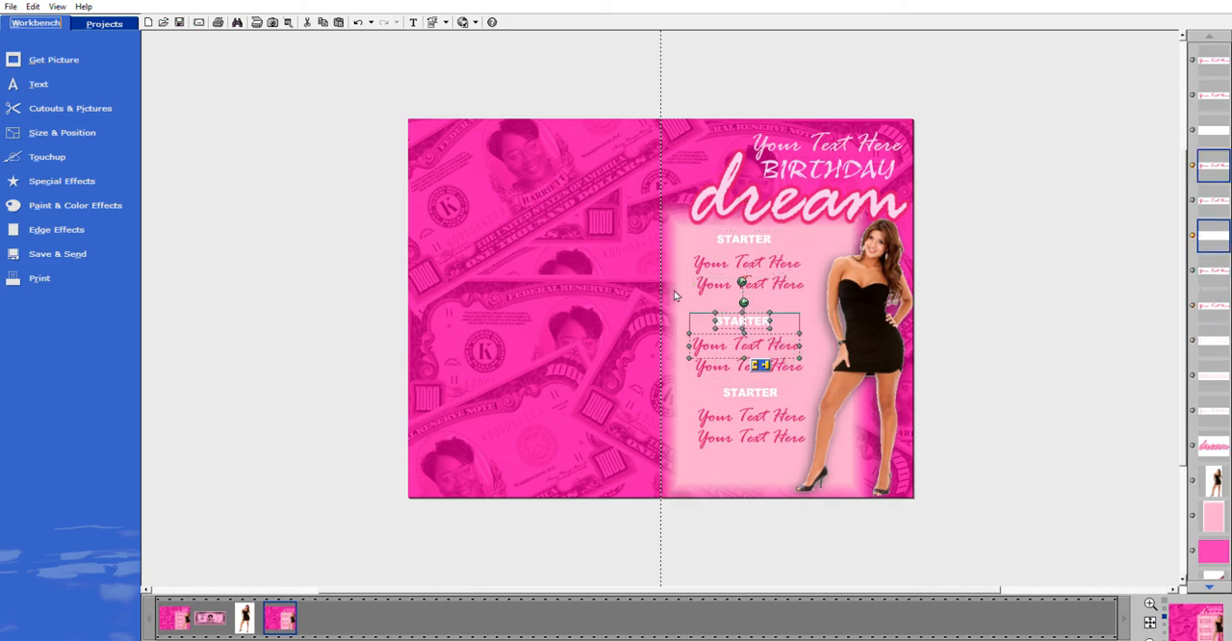
{"action": "left_click_drag", "start_coordinate": [675, 304], "coordinate": [821, 382]}
{"action": "left_click_drag", "start_coordinate": [770, 322], "coordinate": [770, 320]}
{"action": "left_click_drag", "start_coordinate": [679, 380], "coordinate": [813, 474]}
{"action": "left_click_drag", "start_coordinate": [676, 370], "coordinate": [823, 476]}
{"action": "left_click_drag", "start_coordinate": [771, 390], "coordinate": [760, 407]}
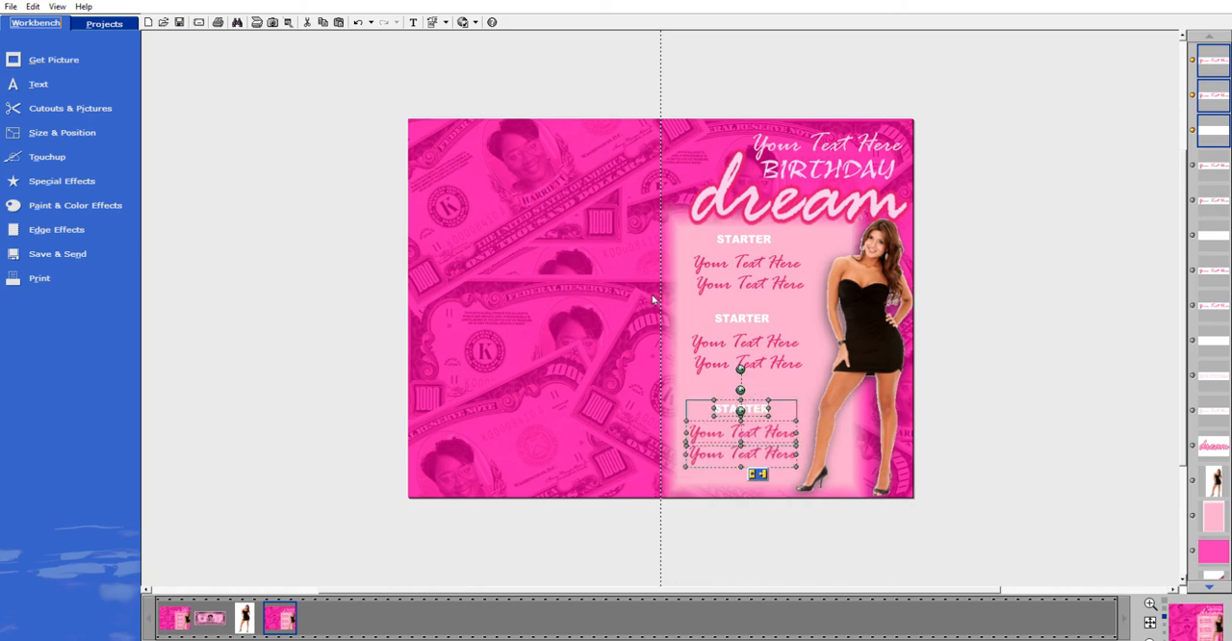
{"action": "left_click", "coordinate": [767, 331]}
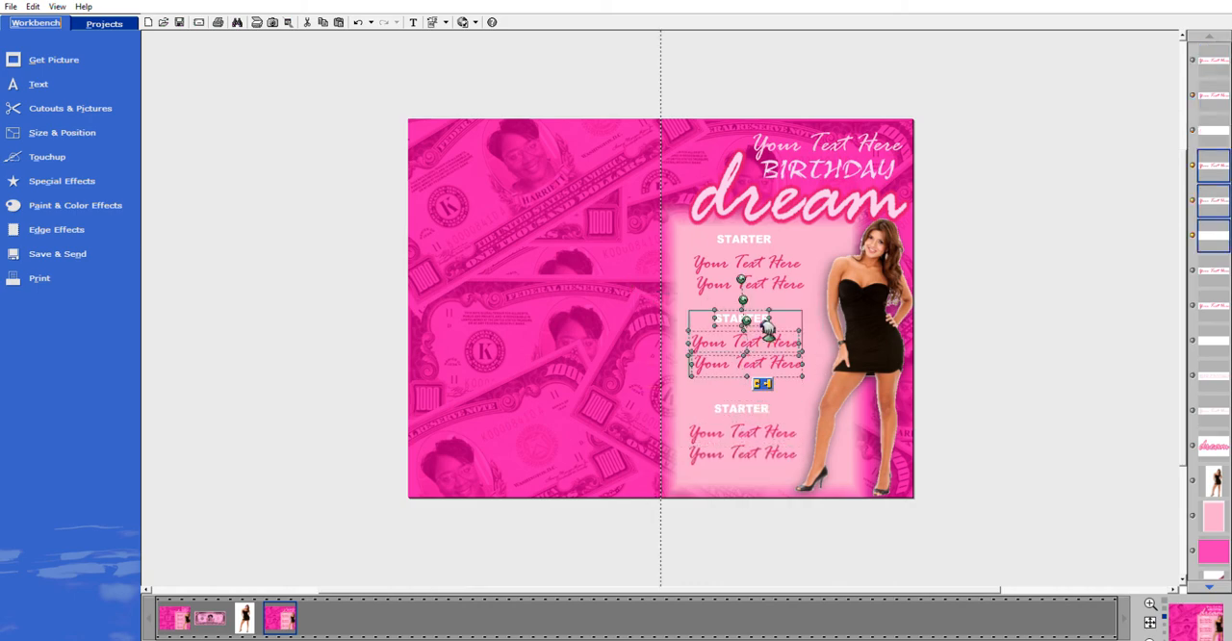
{"action": "left_click_drag", "start_coordinate": [766, 317], "coordinate": [755, 326]}
{"action": "left_click", "coordinate": [1006, 284]}
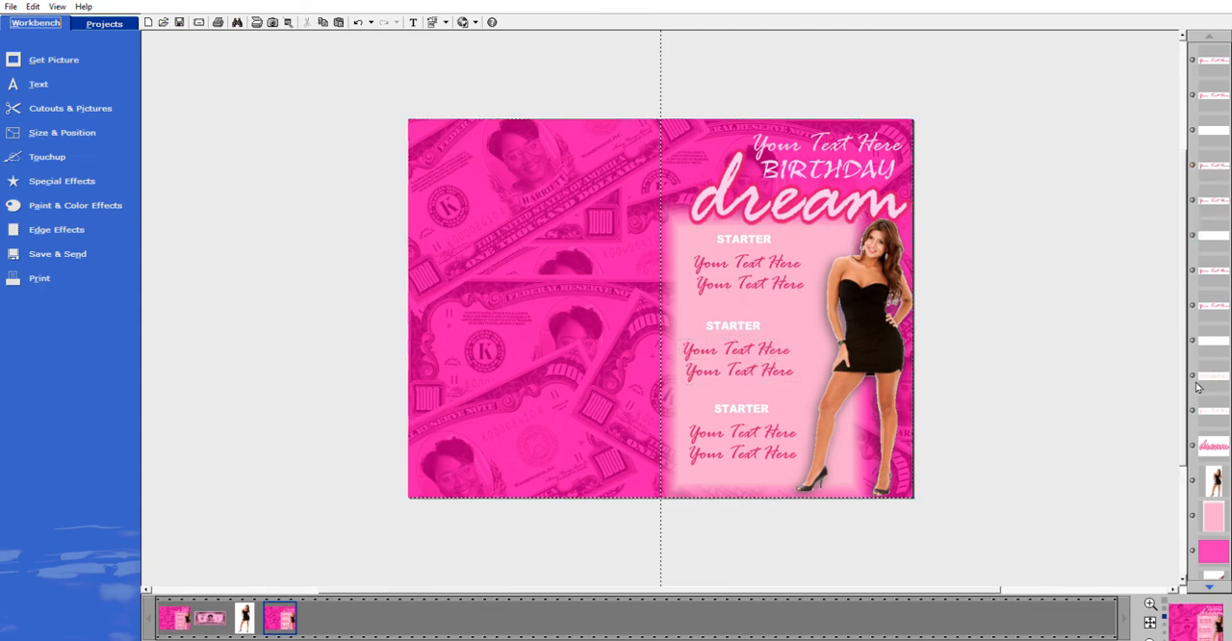